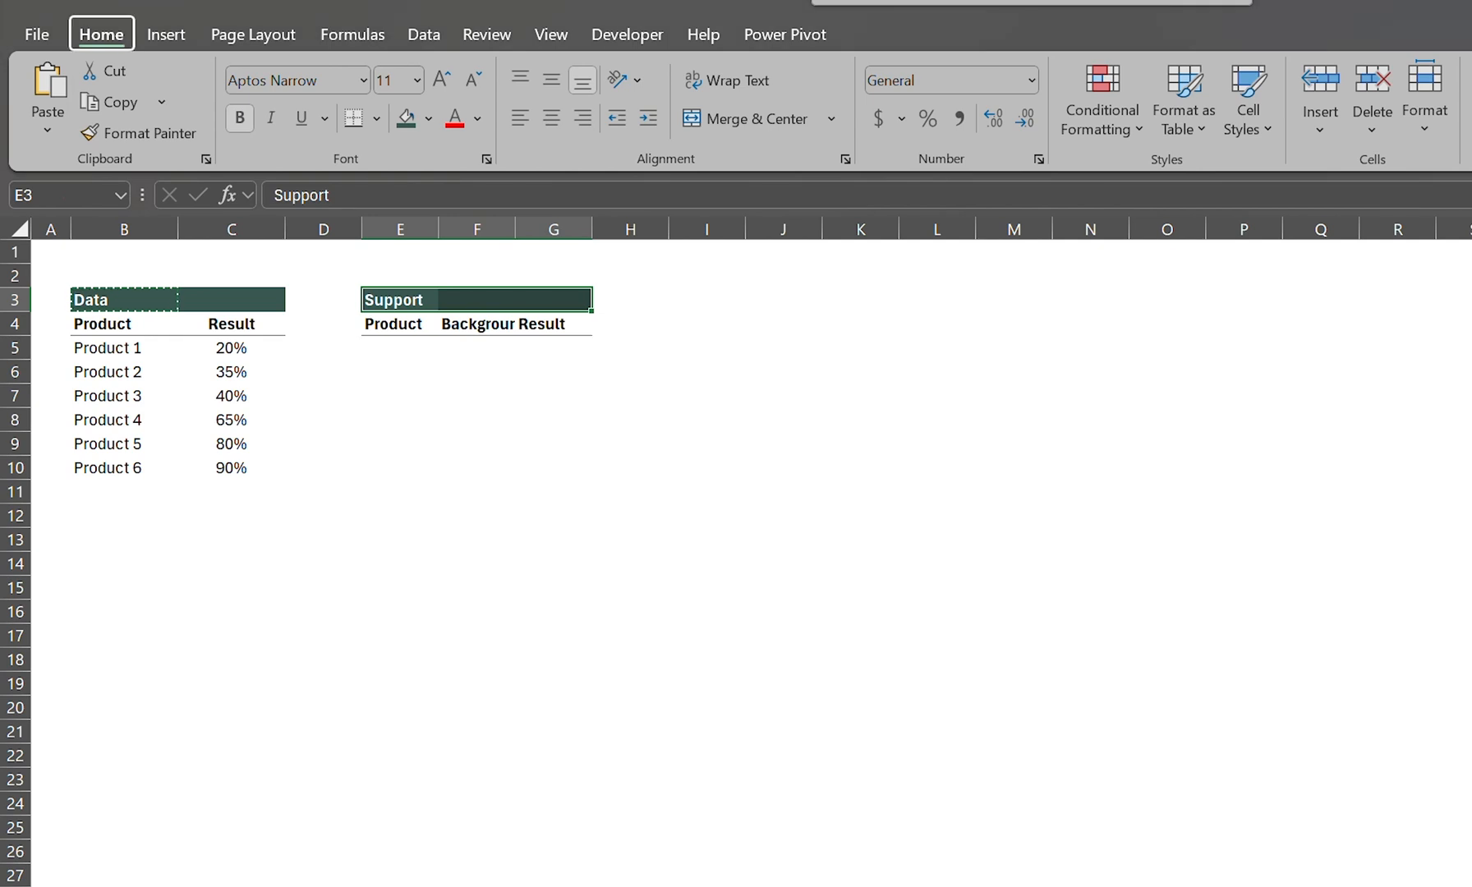
# Step: Set the width of columns E to G, which hold the Support table, to 12
pyautogui.write('how12')
pyautogui.press('Return')
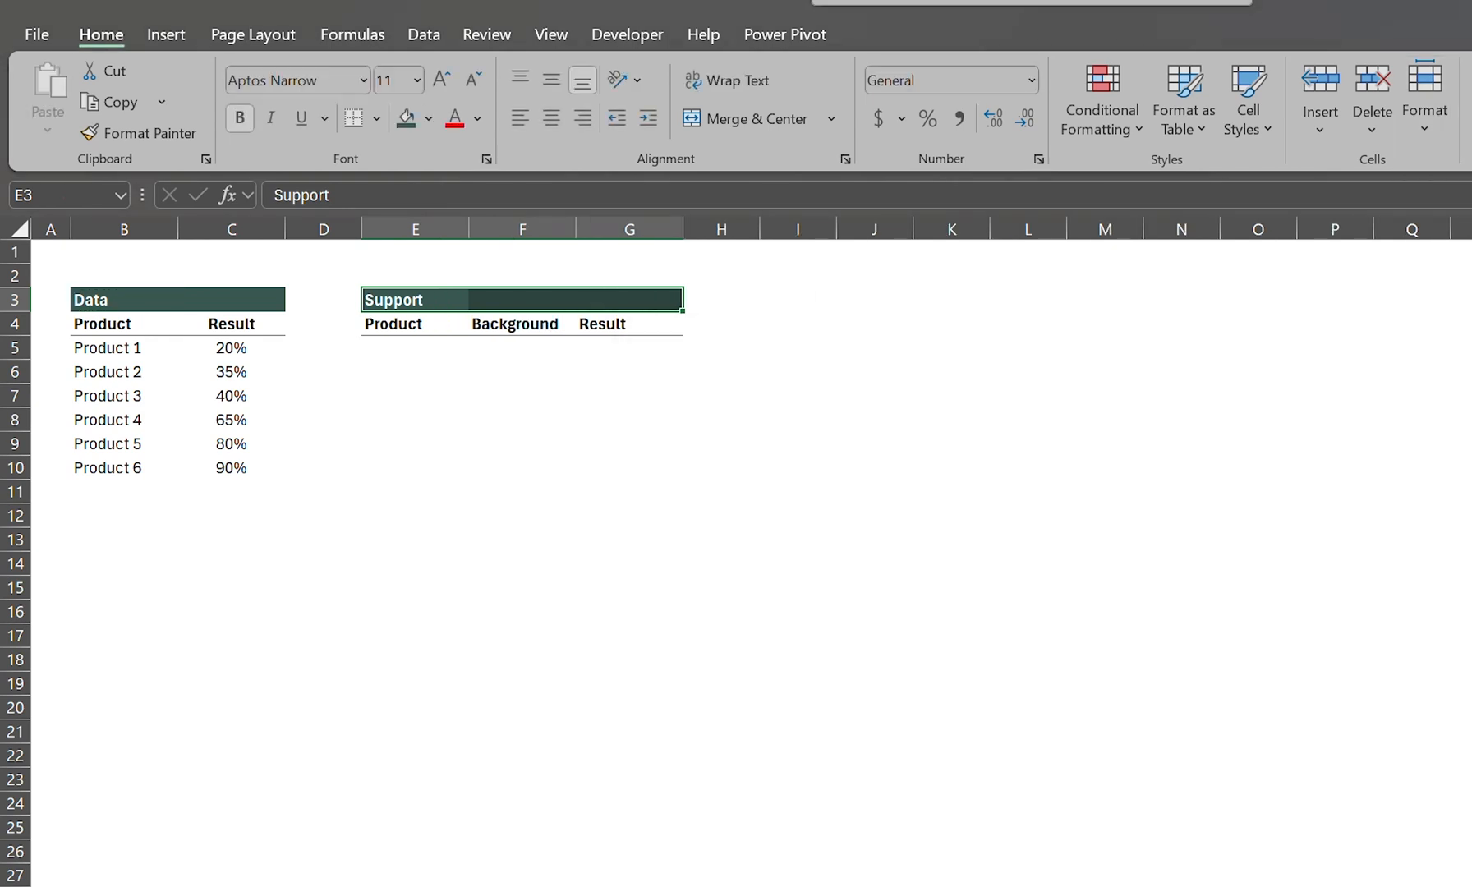
# Step: Enter =UPPER(B5) in cell E5 to bring the first product name into the Support table in capitals
pyautogui.press('Down')
pyautogui.press('Down')
pyautogui.write('=upp')
pyautogui.press('Tab')
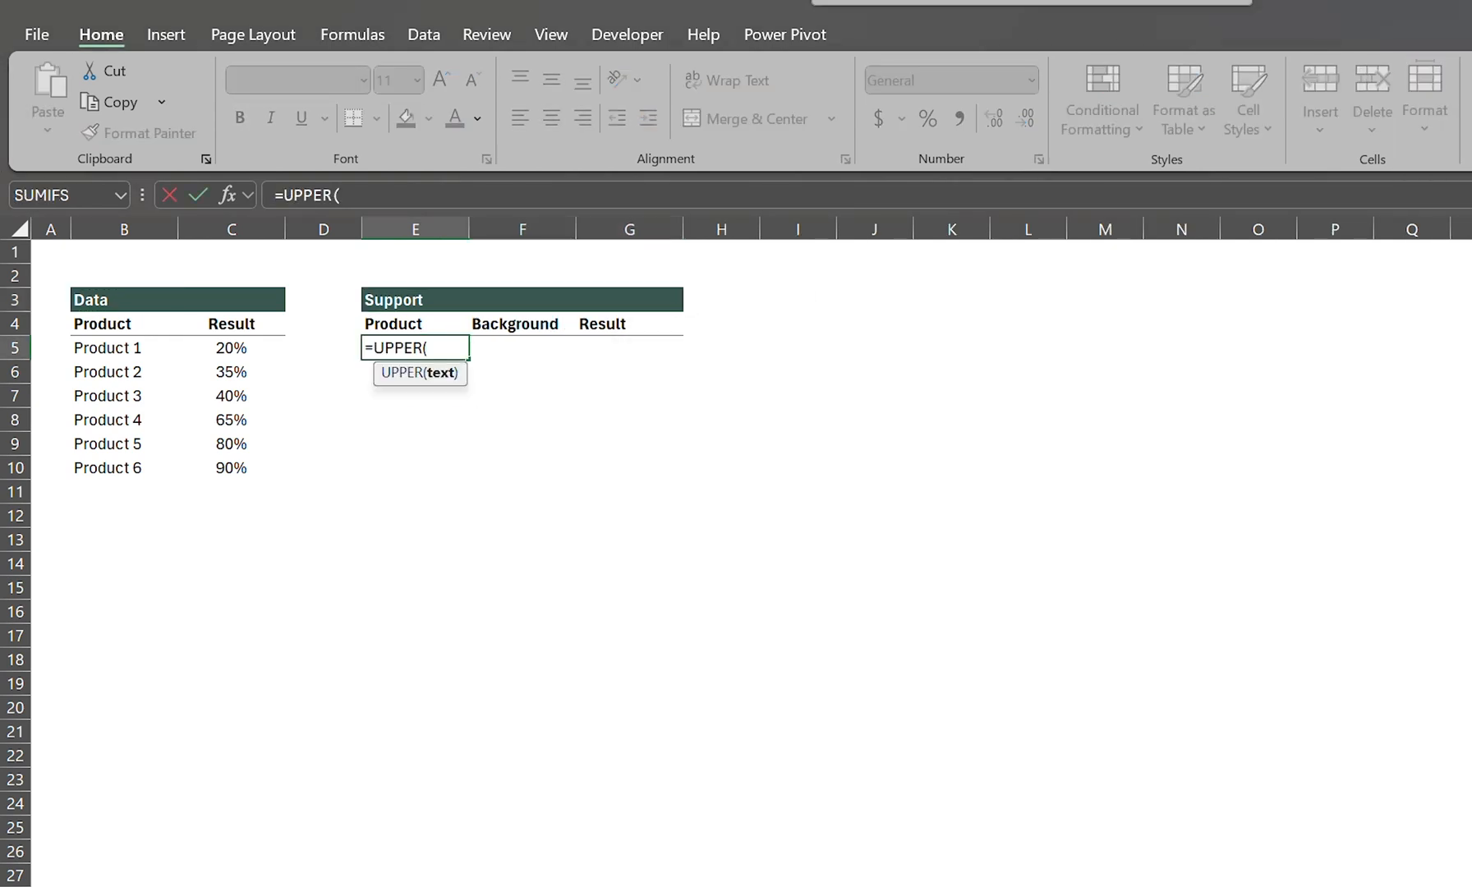
pyautogui.press('Left')
pyautogui.press('Left')
pyautogui.press('Left')
pyautogui.press('Return')
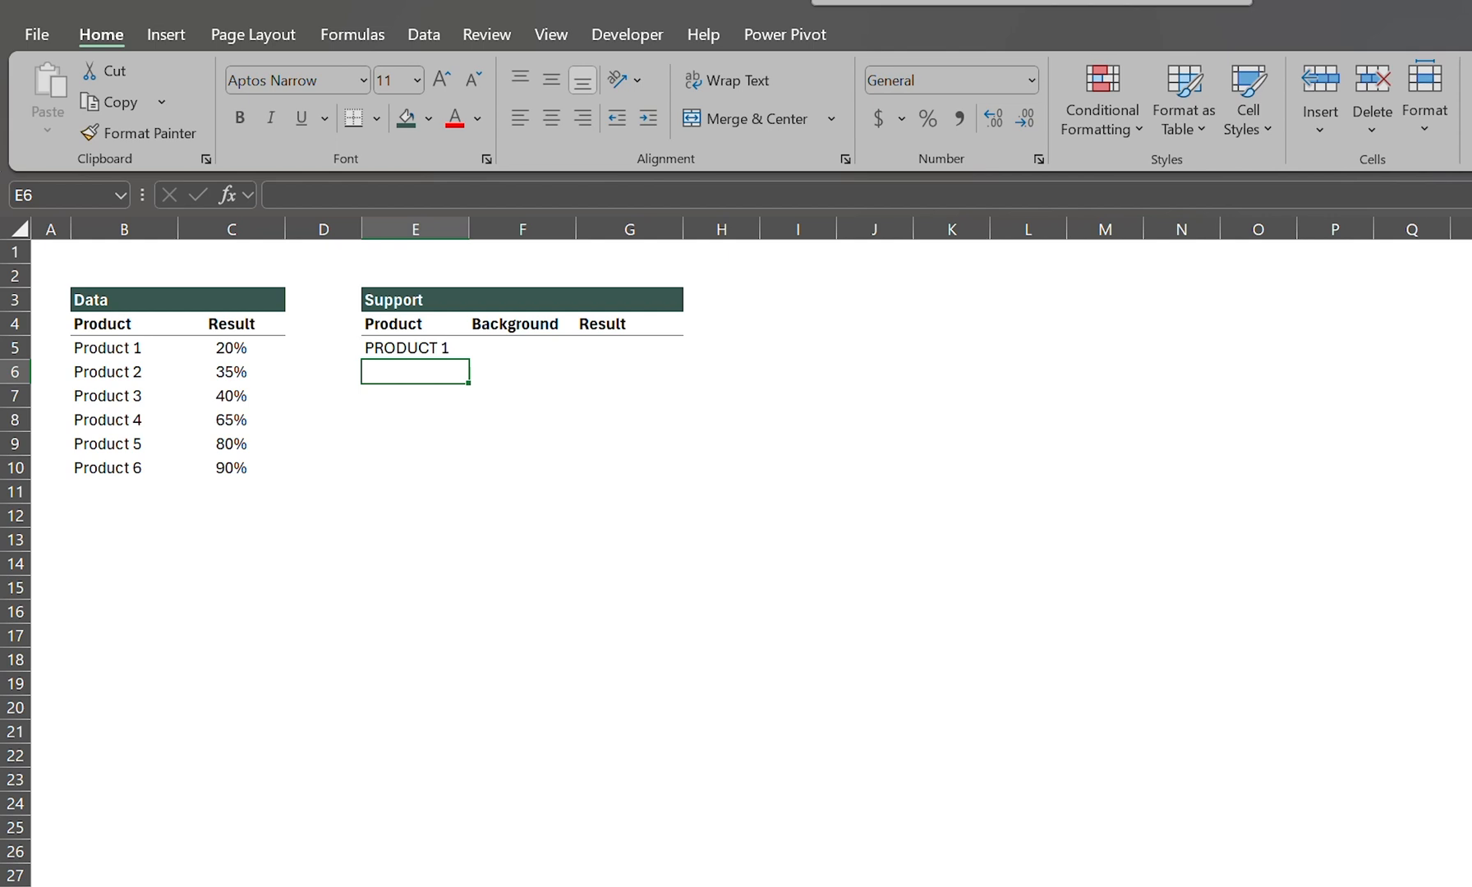
# Step: Copy the UPPER formula in E5 down to E10 for the remaining products
pyautogui.press('Up')
pyautogui.hotkey('ctrl', 'c')
pyautogui.hotkey('shift', 'Down')
pyautogui.hotkey('shift', 'Down')
pyautogui.hotkey('shift', 'Down')
pyautogui.hotkey('shift', 'Down')
pyautogui.hotkey('shift', 'Down')
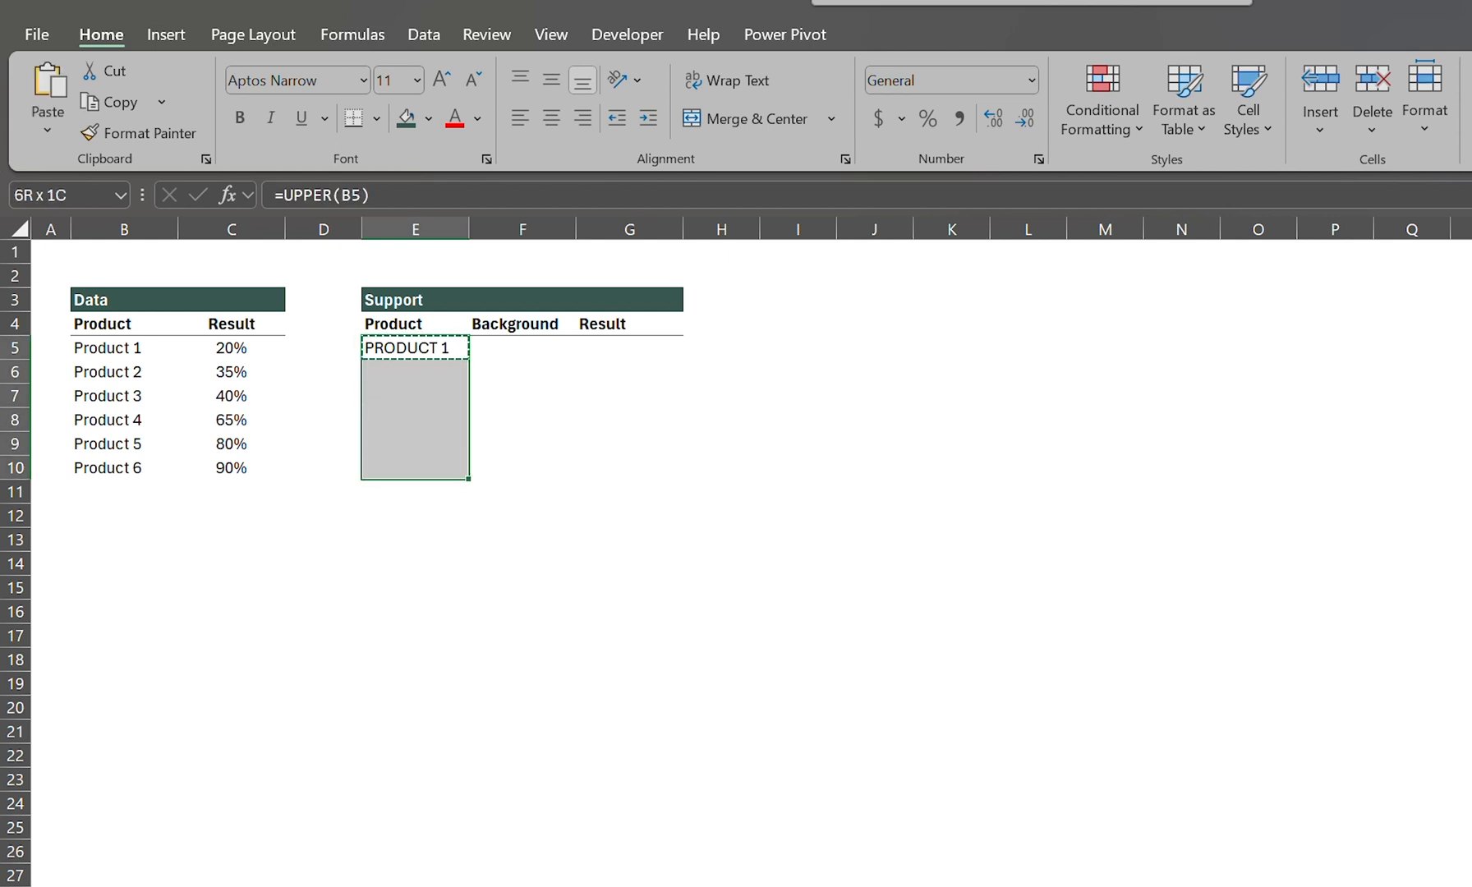
pyautogui.hotkey('ctrl', 'v')
# Step: Enter 100% as the first Background value in F5 and centre it
pyautogui.press('Right')
pyautogui.write('10')
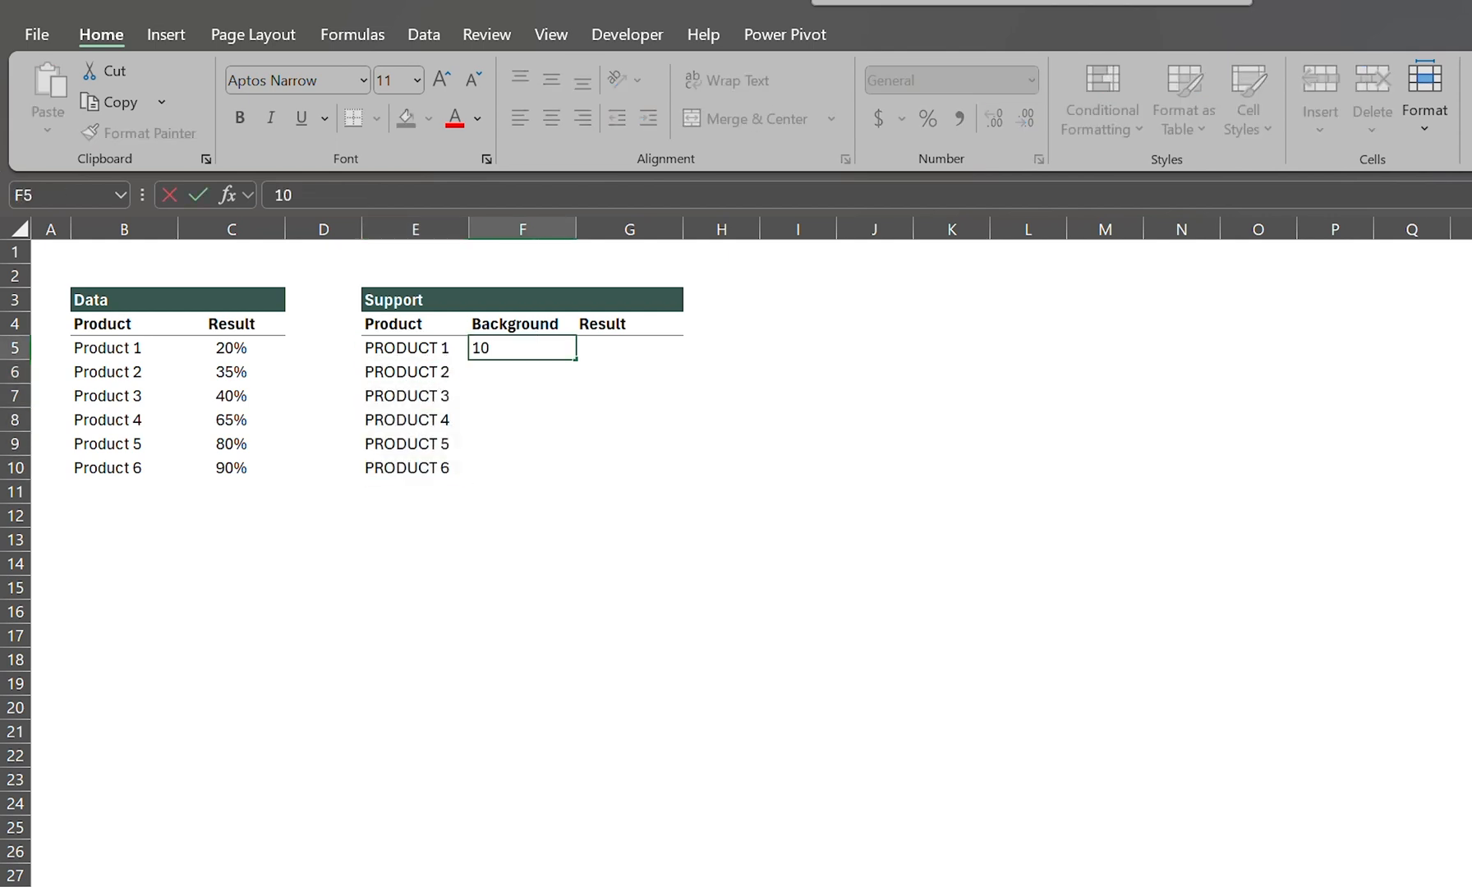
pyautogui.write('0%')
pyautogui.press('Return')
pyautogui.press('Up')
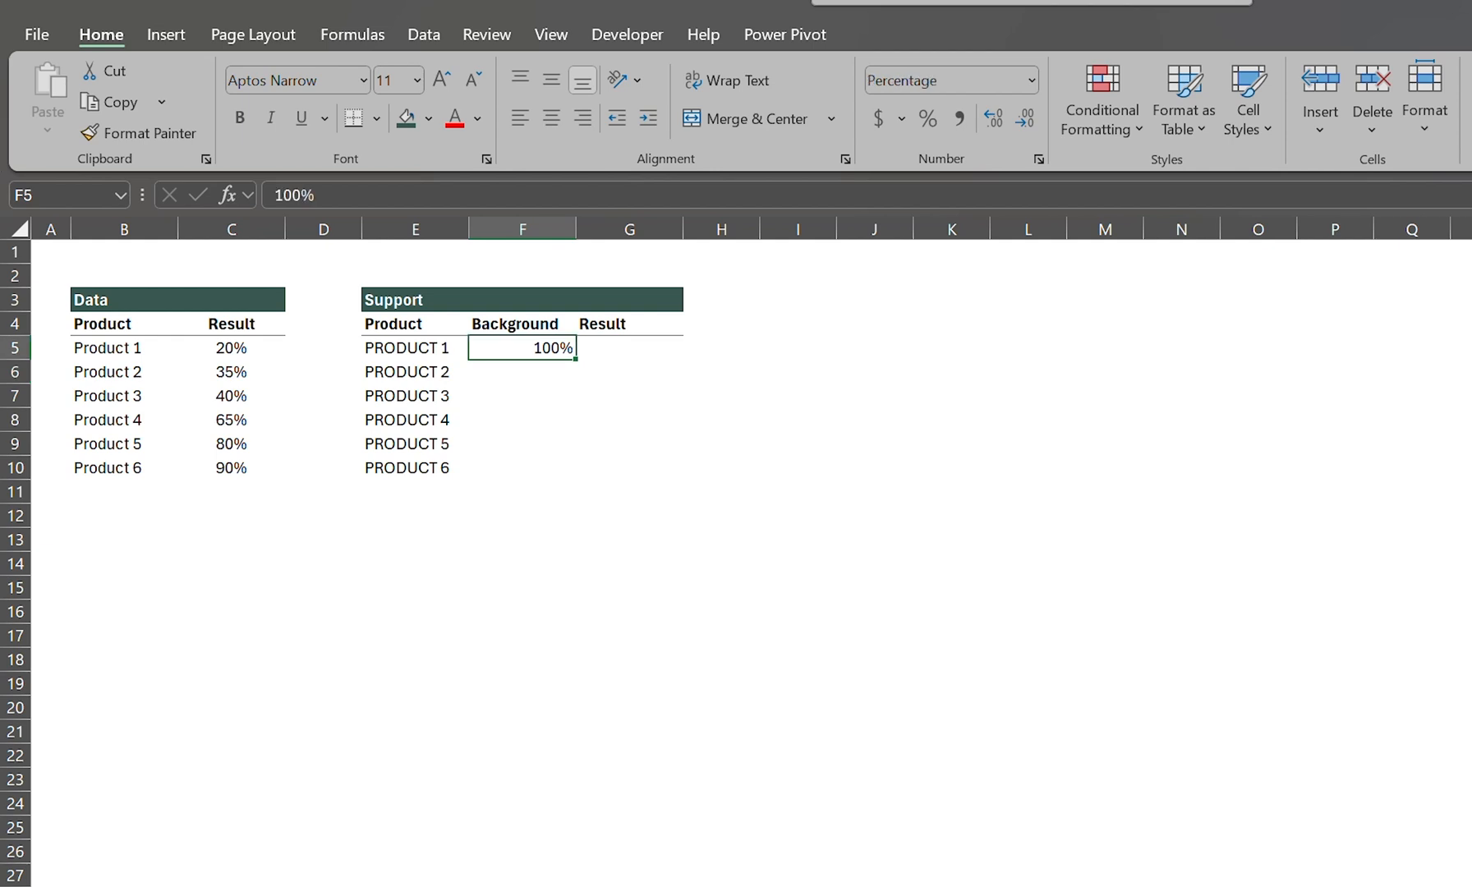
pyautogui.hotkey('alt', 'h')
pyautogui.press('a')
pyautogui.press('c')
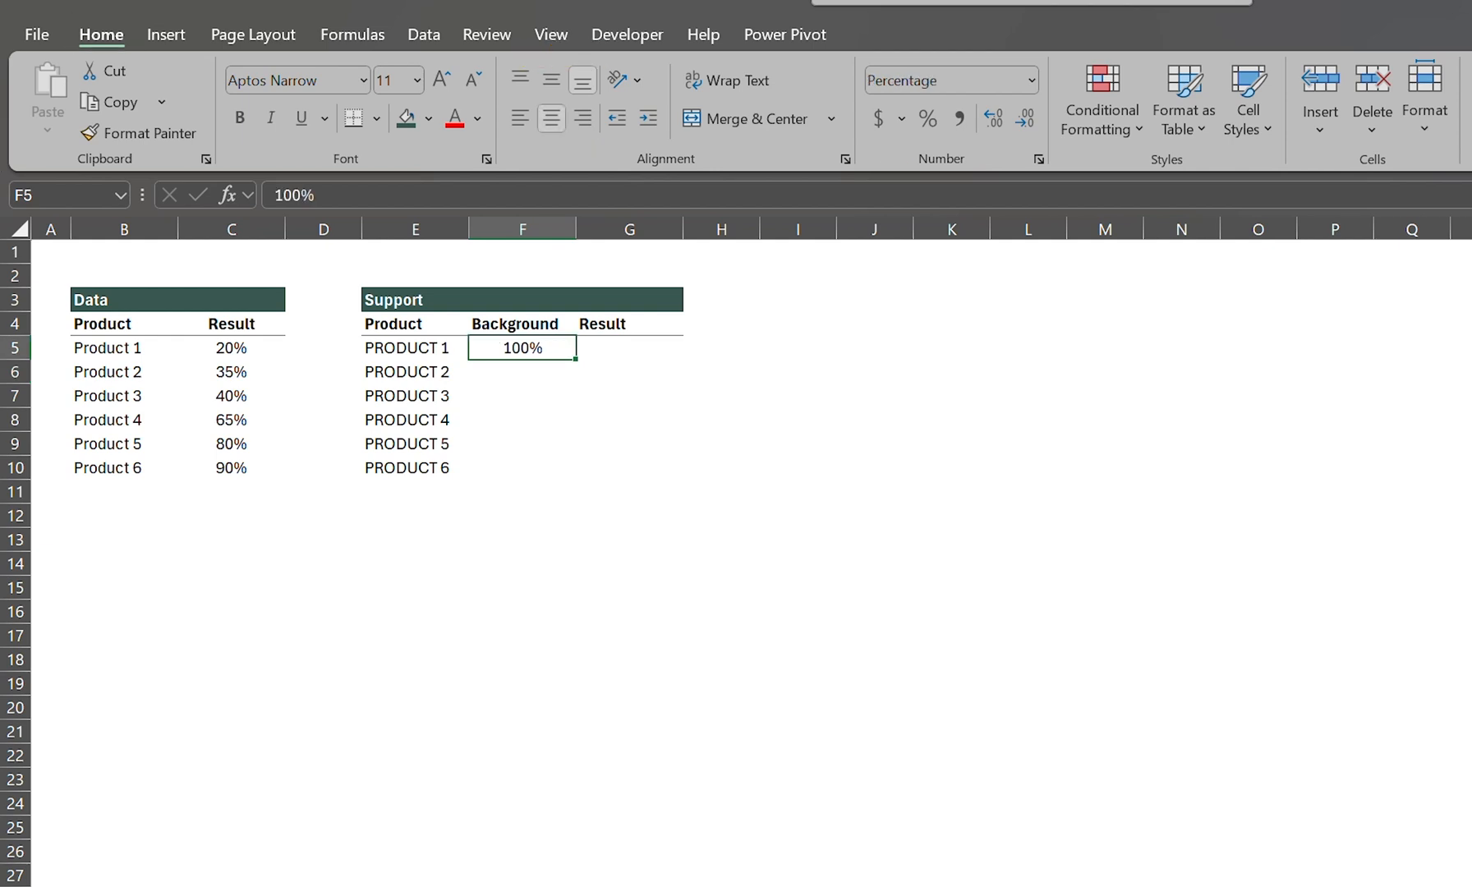
# Step: Copy the centred 100% Background value from F5 down to F10
pyautogui.hotkey('ctrl', 'c')
pyautogui.hotkey('shift', 'Down')
pyautogui.hotkey('shift', 'Down')
pyautogui.hotkey('shift', 'Down')
pyautogui.hotkey('shift', 'Down')
pyautogui.hotkey('shift', 'Down')
pyautogui.hotkey('ctrl', 'v')
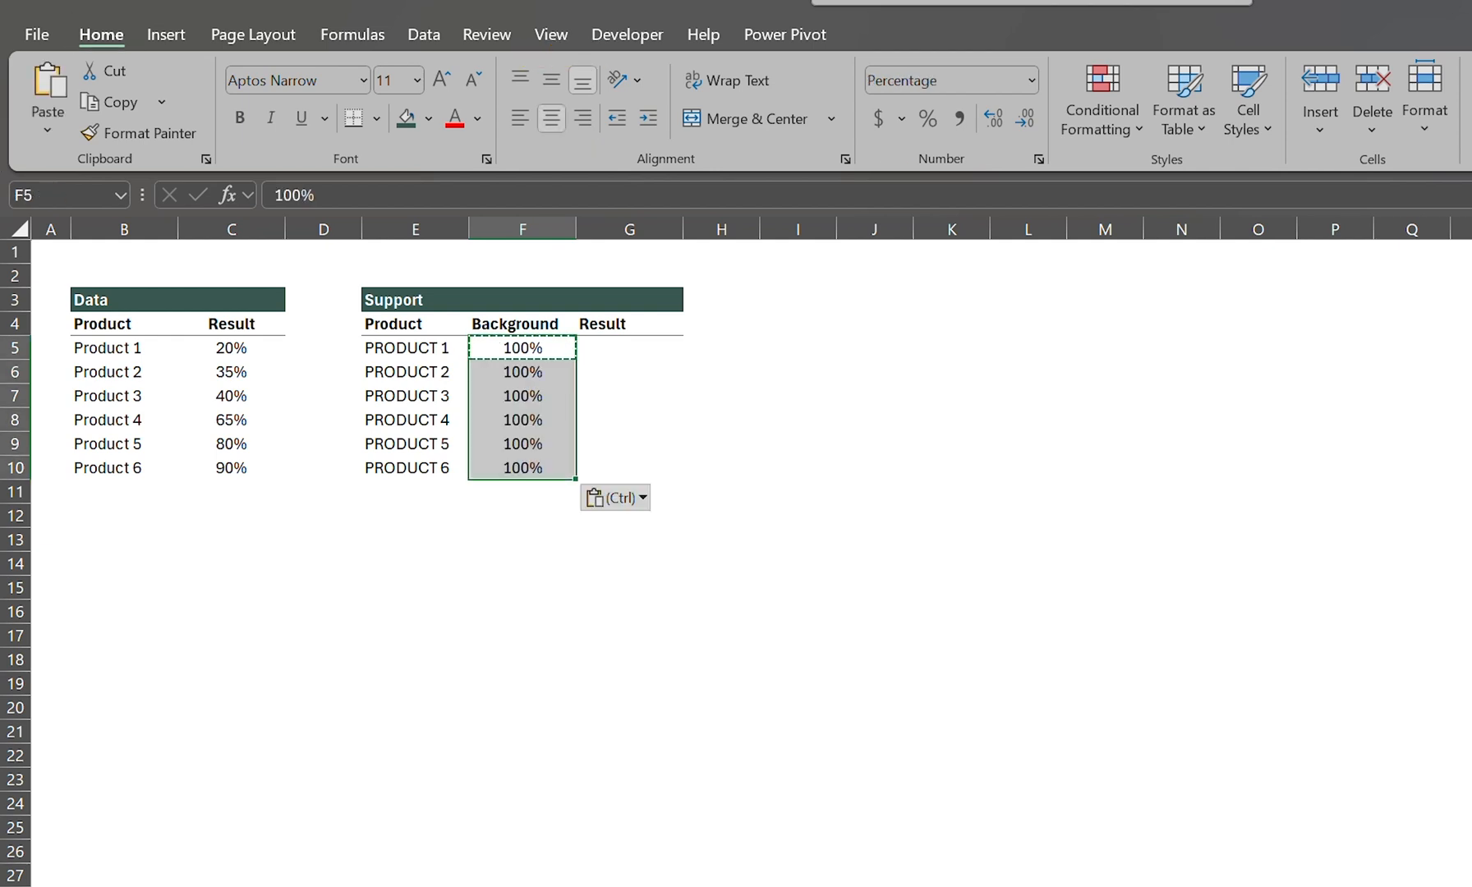
# Step: Link the first Support Result cell G5 to the data with =C5 and centre it
pyautogui.press('Right')
pyautogui.press('Escape')
pyautogui.write('=')
pyautogui.press('Left')
pyautogui.press('Left')
pyautogui.press('Left')
pyautogui.press('Left')
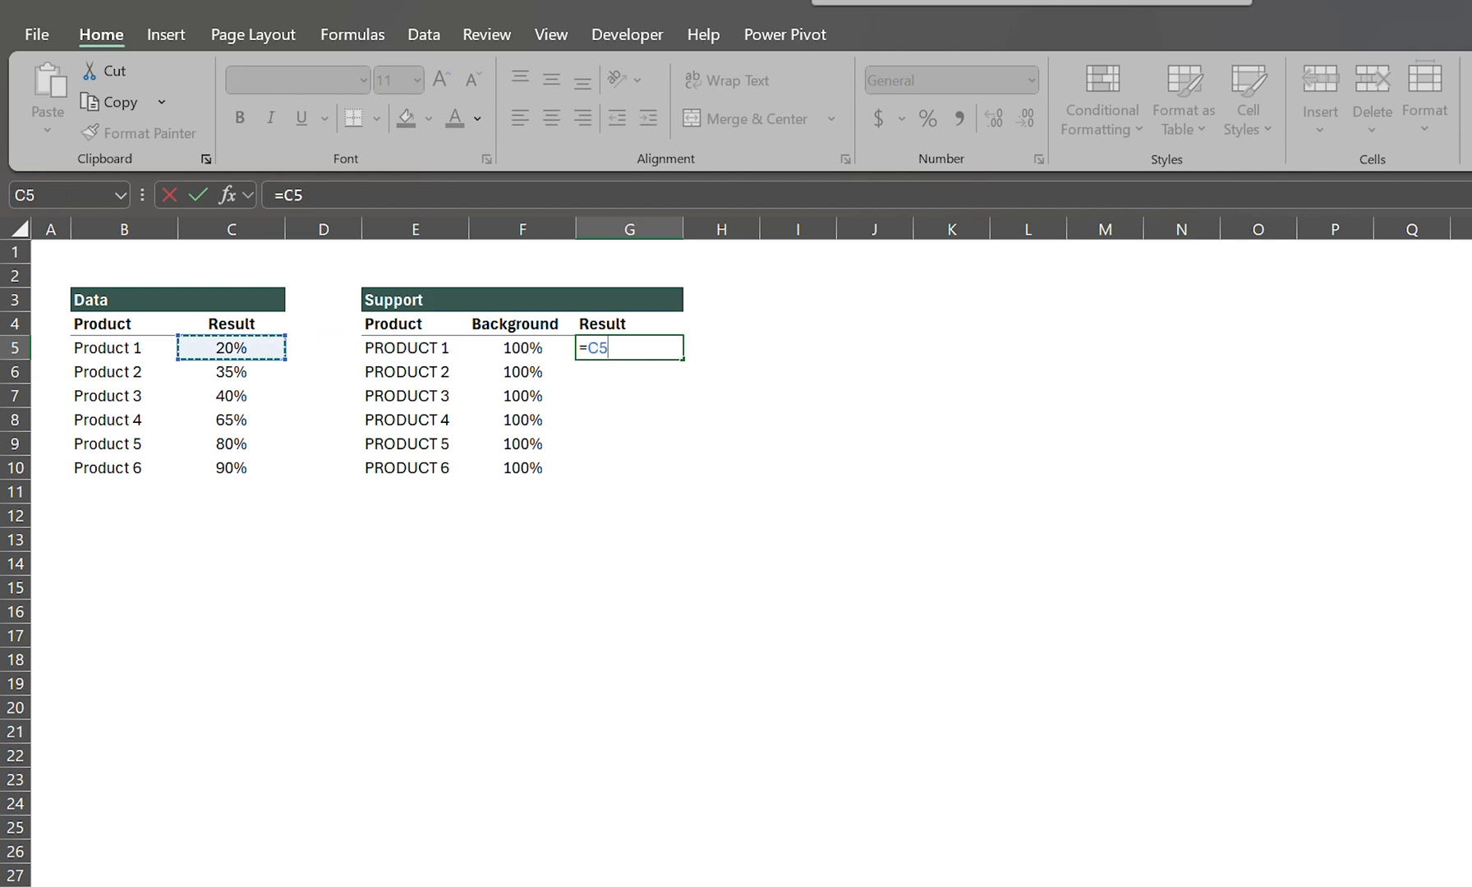
pyautogui.press('Return')
pyautogui.press('Up')
pyautogui.hotkey('alt', 'h')
pyautogui.press('a')
pyautogui.press('c')
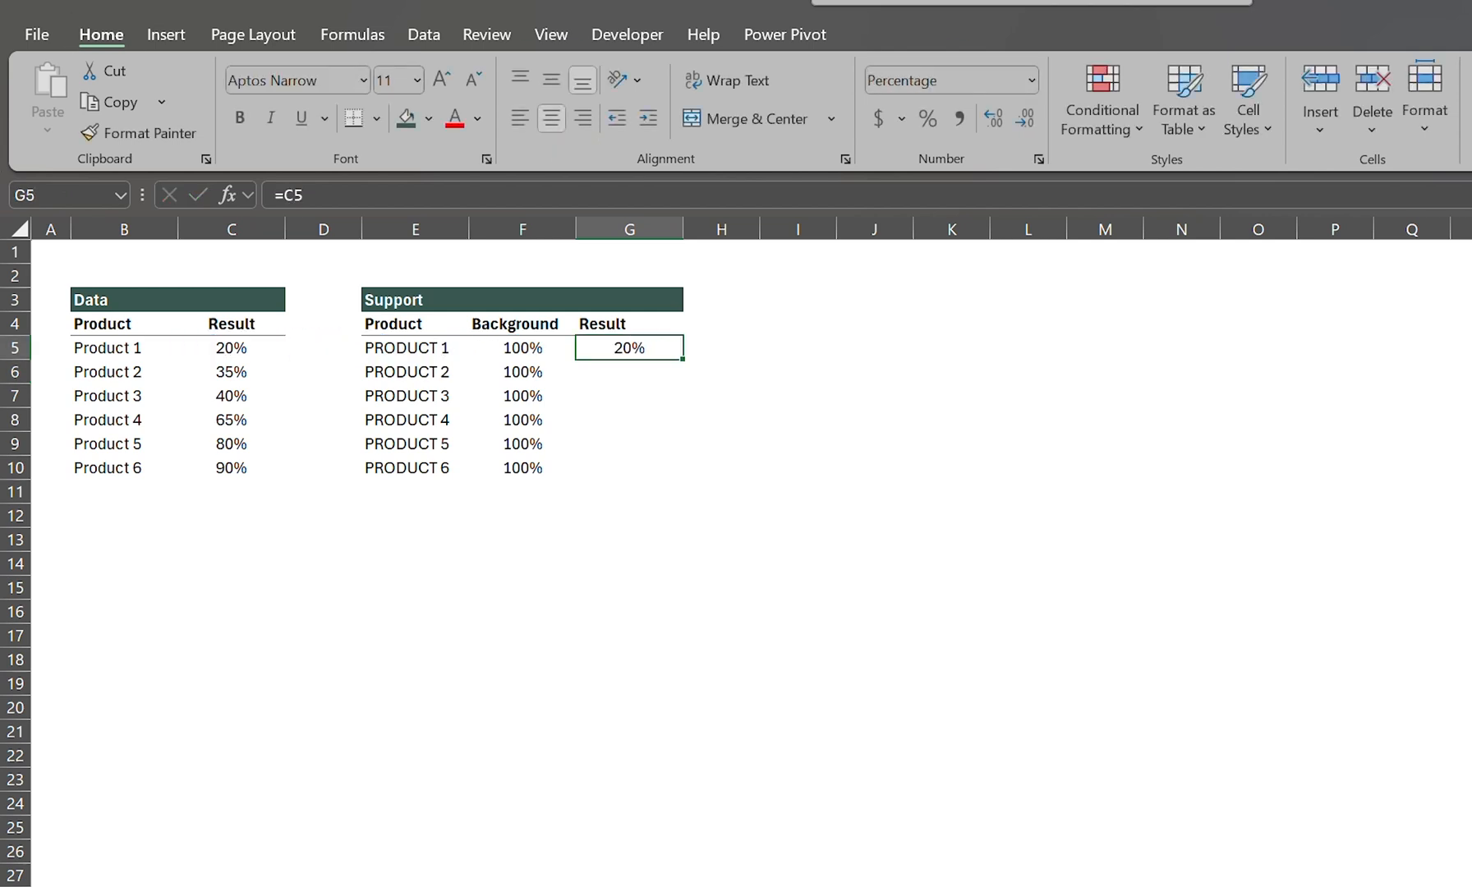
# Step: Copy the Result link in G5 down to G10
pyautogui.hotkey('ctrl', 'c')
pyautogui.hotkey('shift', 'Down')
pyautogui.hotkey('shift', 'Down')
pyautogui.hotkey('shift', 'Down')
pyautogui.hotkey('shift', 'Down')
pyautogui.hotkey('shift', 'Down')
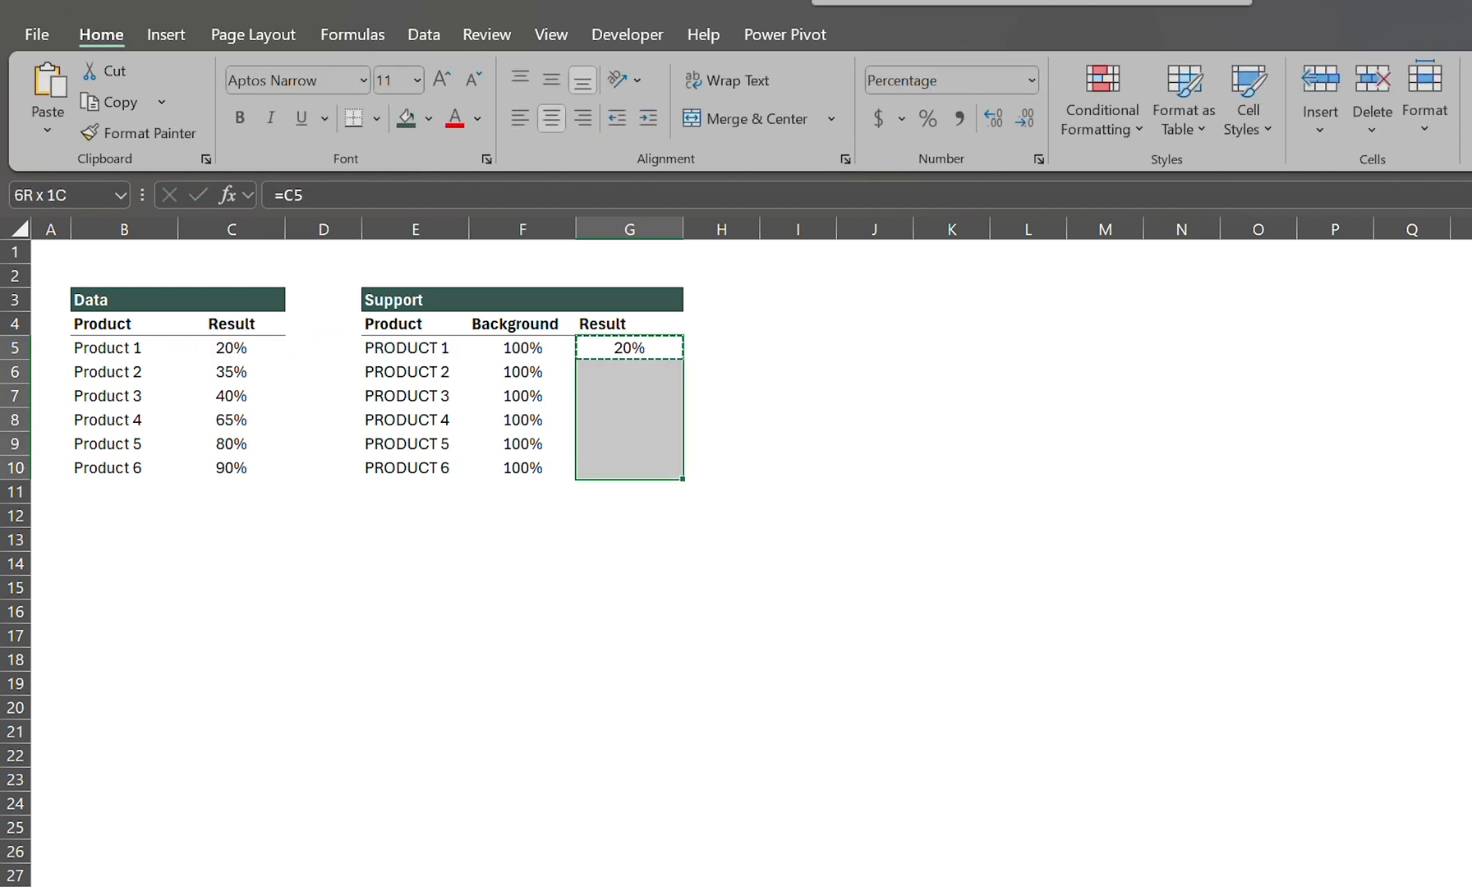
pyautogui.hotkey('ctrl', 'v')
pyautogui.press('Escape')
# Step: Centre the Background and Result headers in F4:G4
pyautogui.press('Left')
pyautogui.press('Left')
pyautogui.press('Up')
pyautogui.press('Right')
pyautogui.hotkey('shift', 'Right')
pyautogui.hotkey('alt', 'h')
pyautogui.press('a')
pyautogui.press('c')
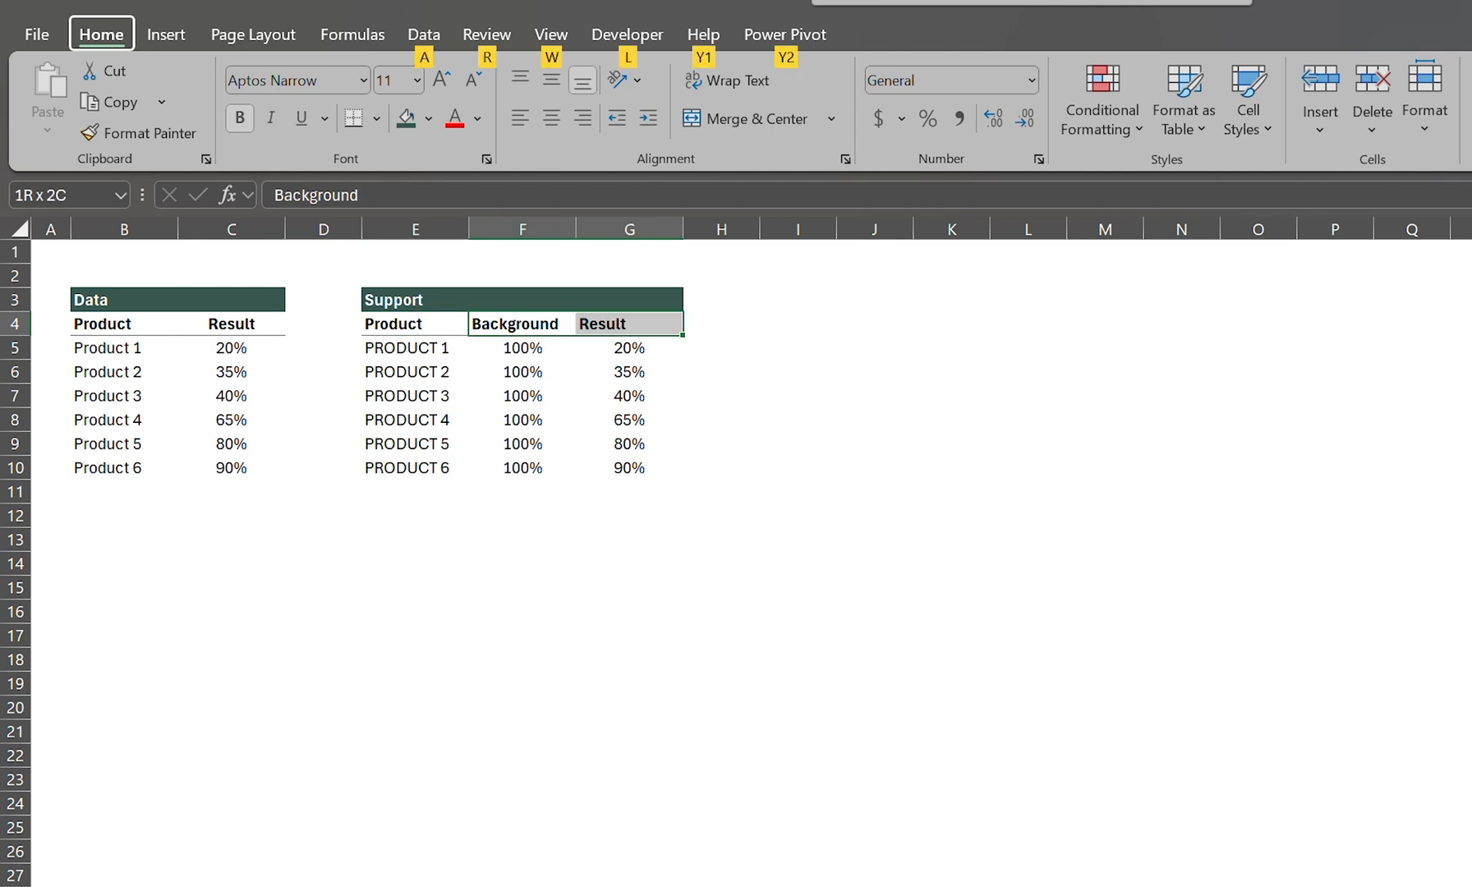
# Step: Insert a 2-D clustered bar chart from the Support table range E4:G10
pyautogui.press('Left')
pyautogui.hotkey('shift', 'Right')
pyautogui.hotkey('shift', 'Right')
pyautogui.hotkey('shift', 'Down')
pyautogui.hotkey('shift', 'Down')
pyautogui.hotkey('shift', 'Down')
pyautogui.hotkey('shift', 'Down')
pyautogui.hotkey('shift', 'Down')
pyautogui.hotkey('shift', 'Down')
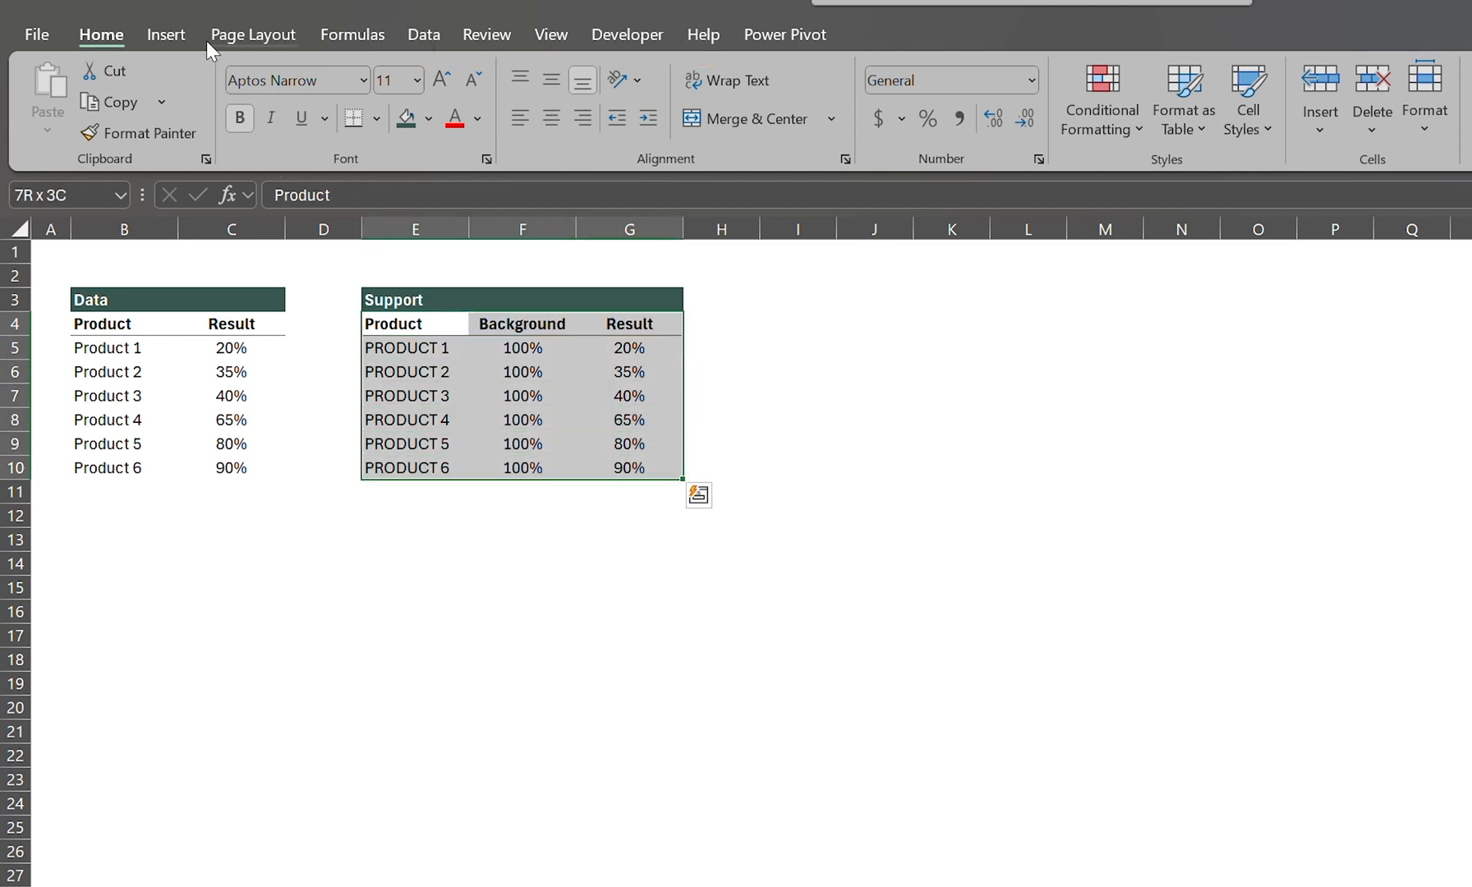
pyautogui.click(166, 35)
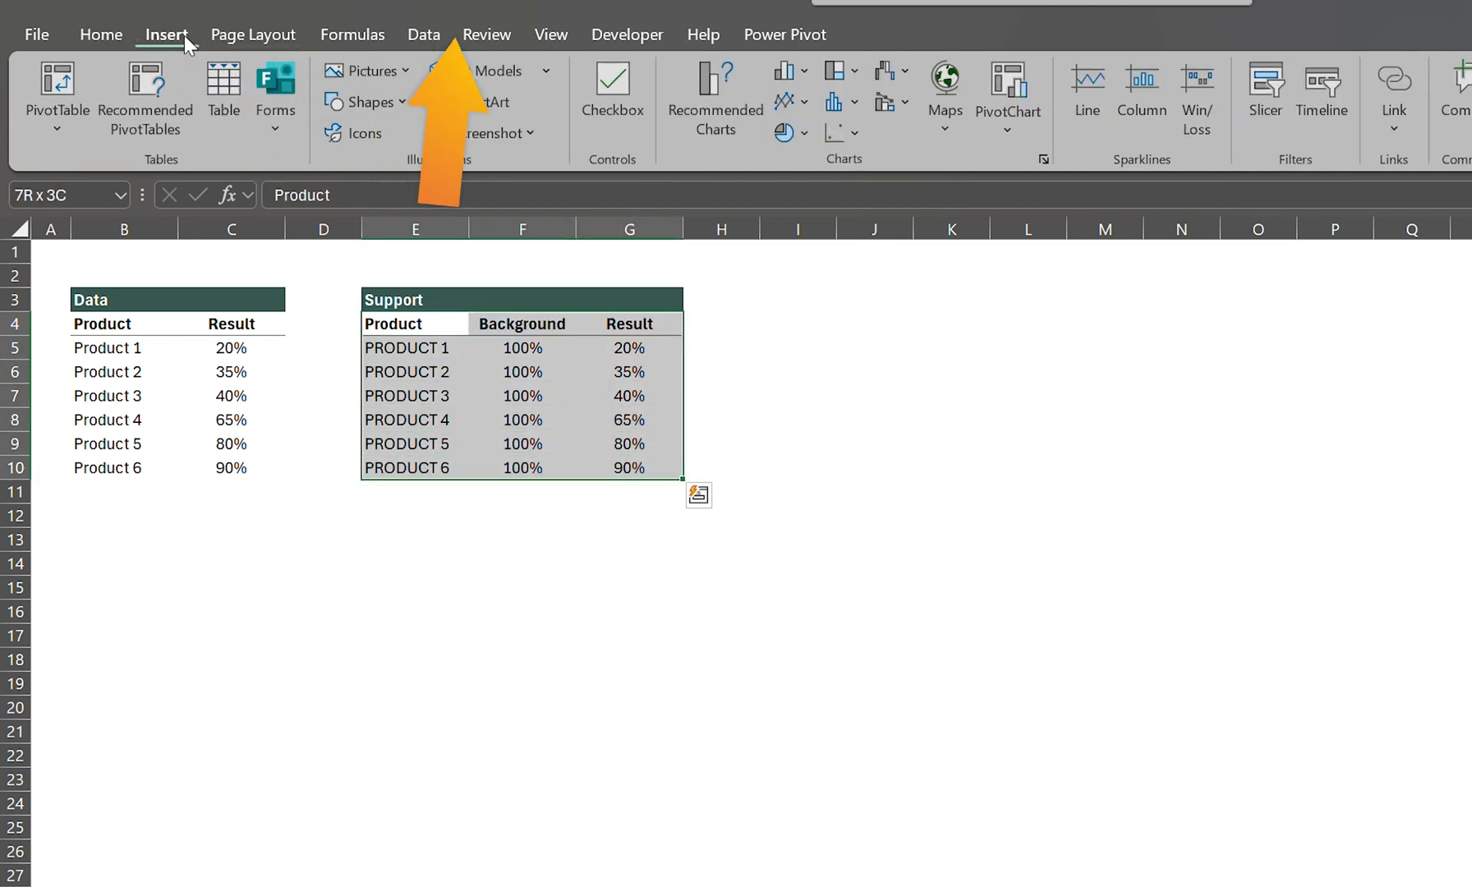
pyautogui.click(815, 69)
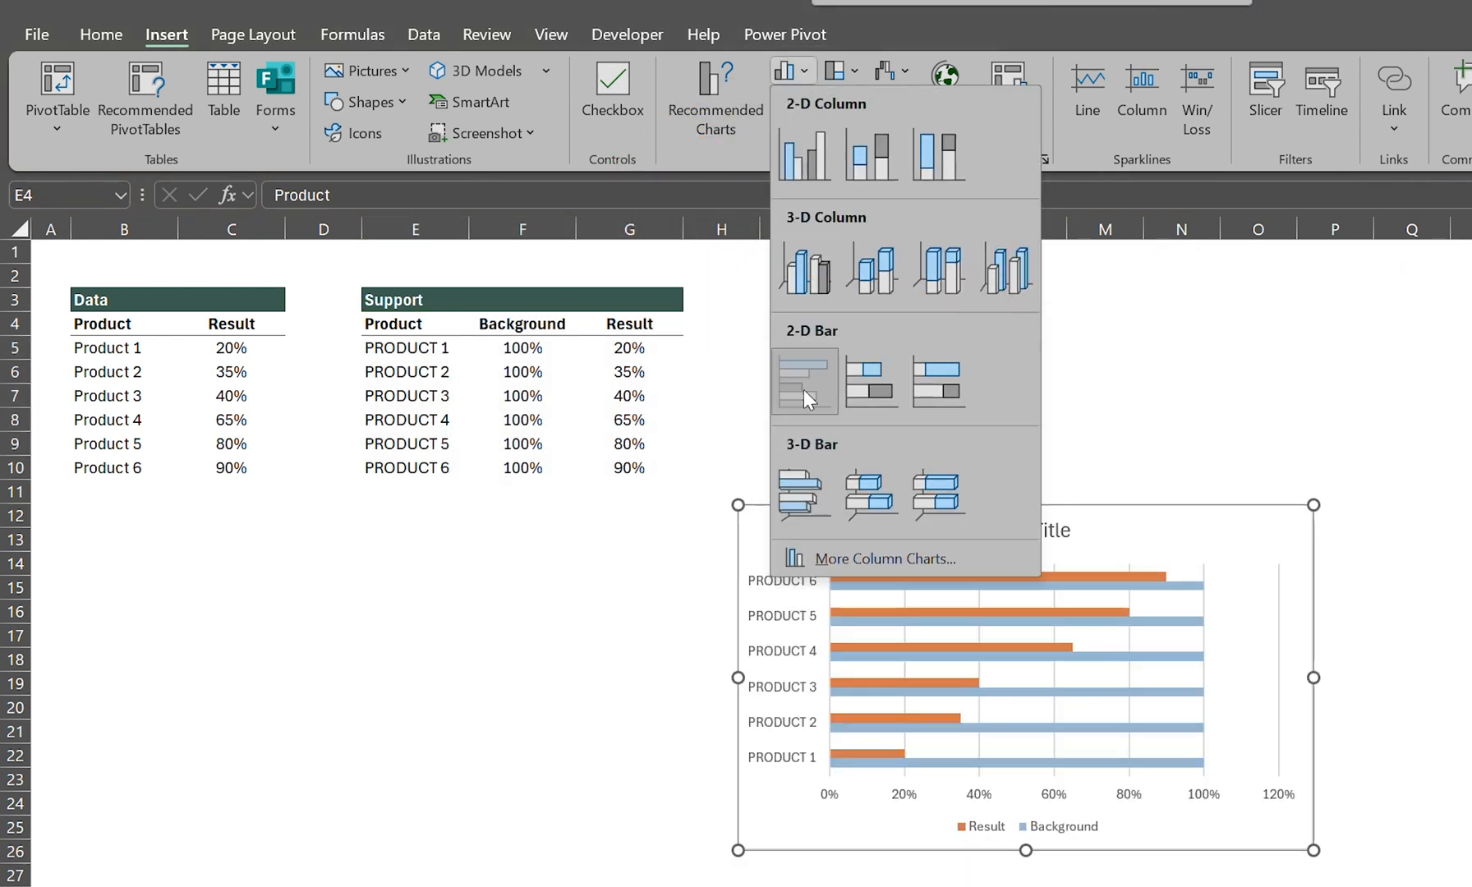
pyautogui.click(805, 390)
# Step: Move the chart directly below the tables, aligned with column B, and enlarge it to span about columns B to I and rows 12 to 27
pyautogui.moveTo(819, 516); pyautogui.dragTo(151, 505)
pyautogui.moveTo(635, 851); pyautogui.dragTo(801, 877)
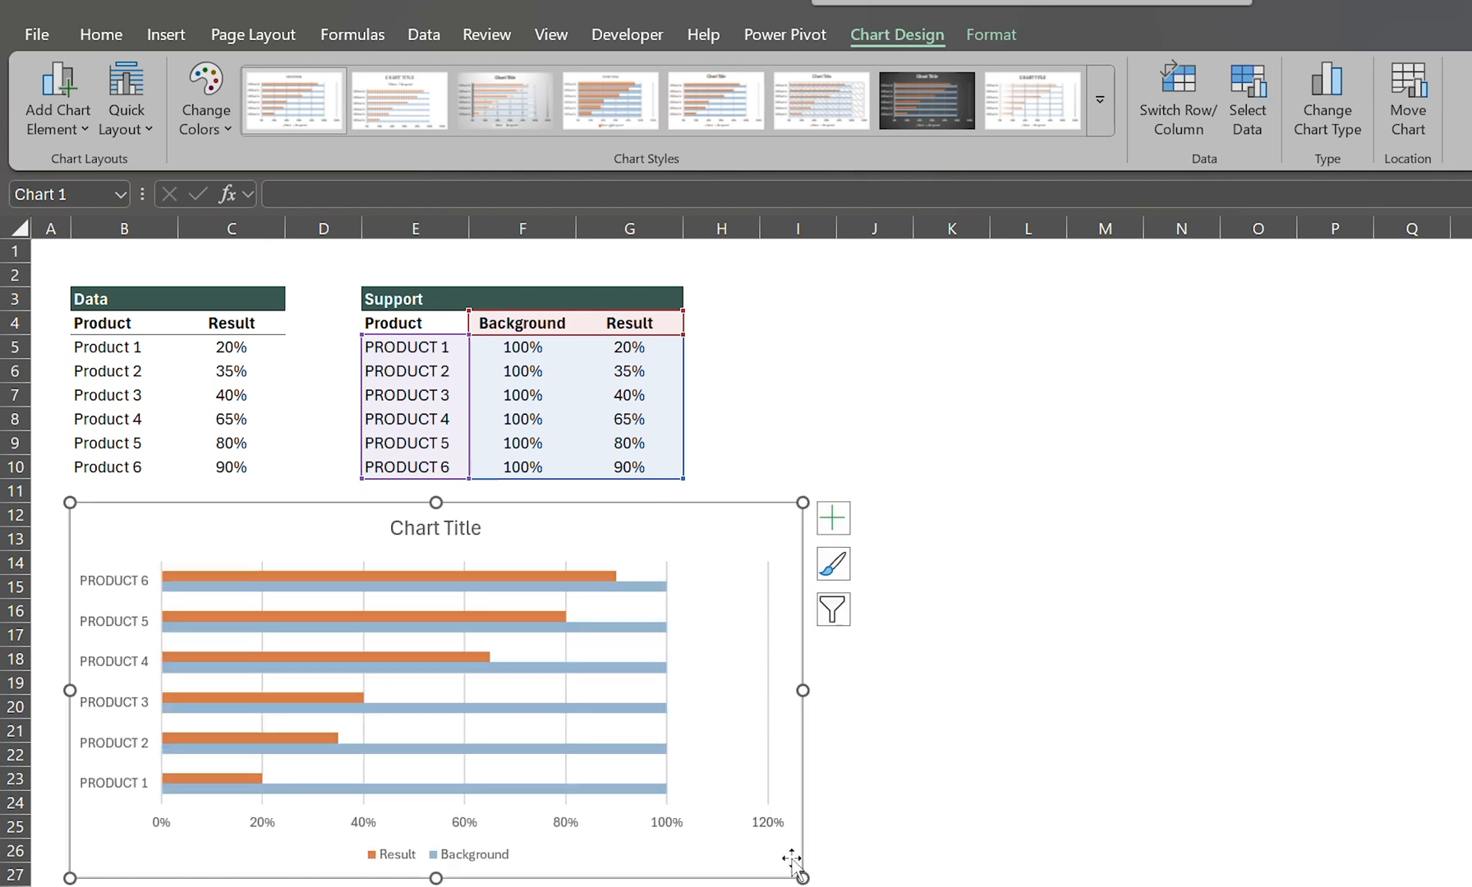
pyautogui.click(798, 313)
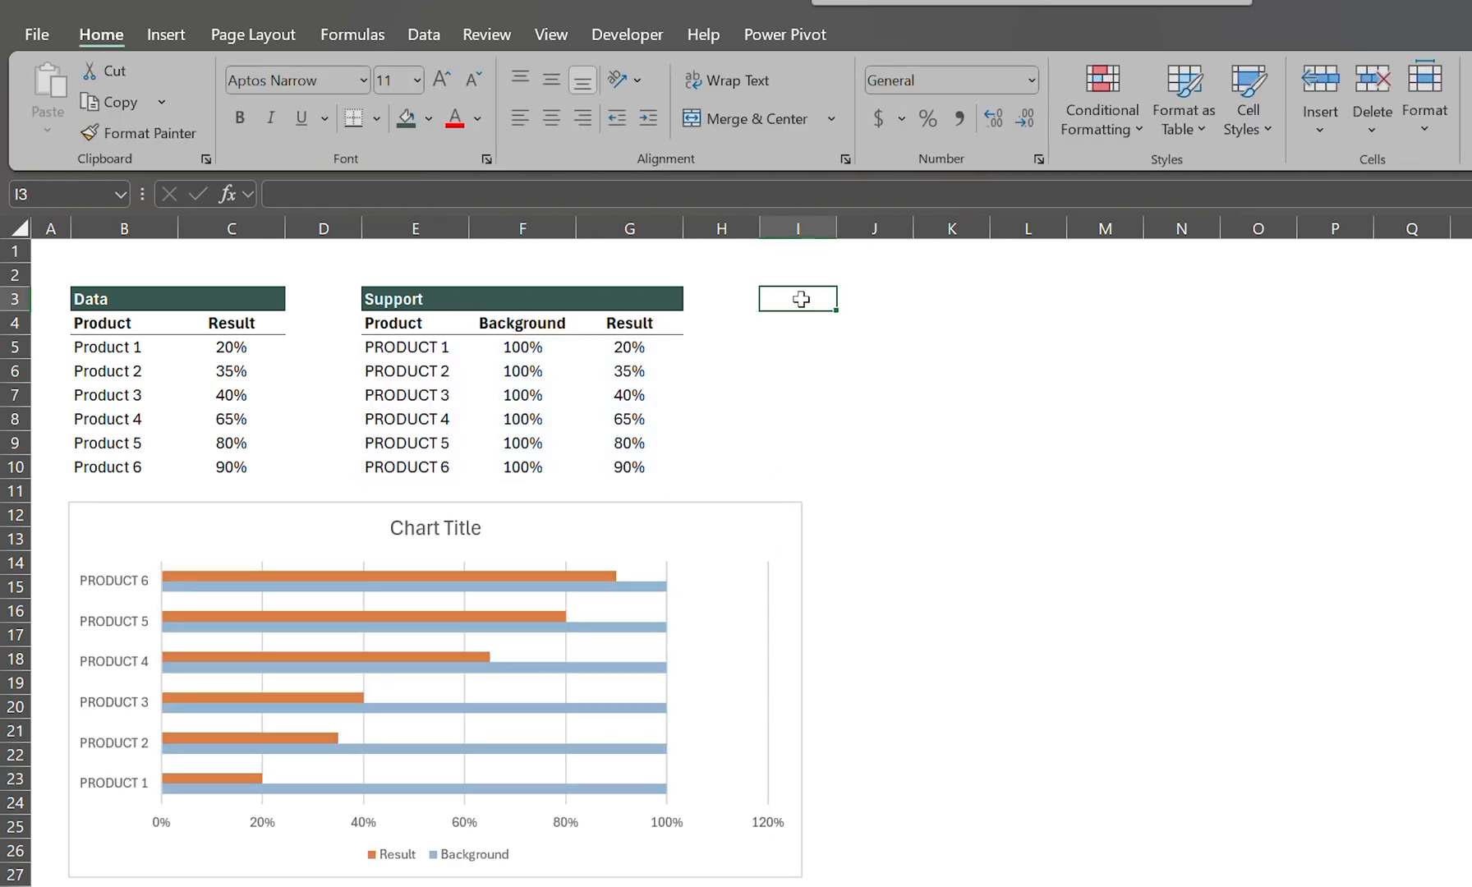
# Step: Delete the chart title and the legend
pyautogui.click(435, 527)
pyautogui.press('Delete')
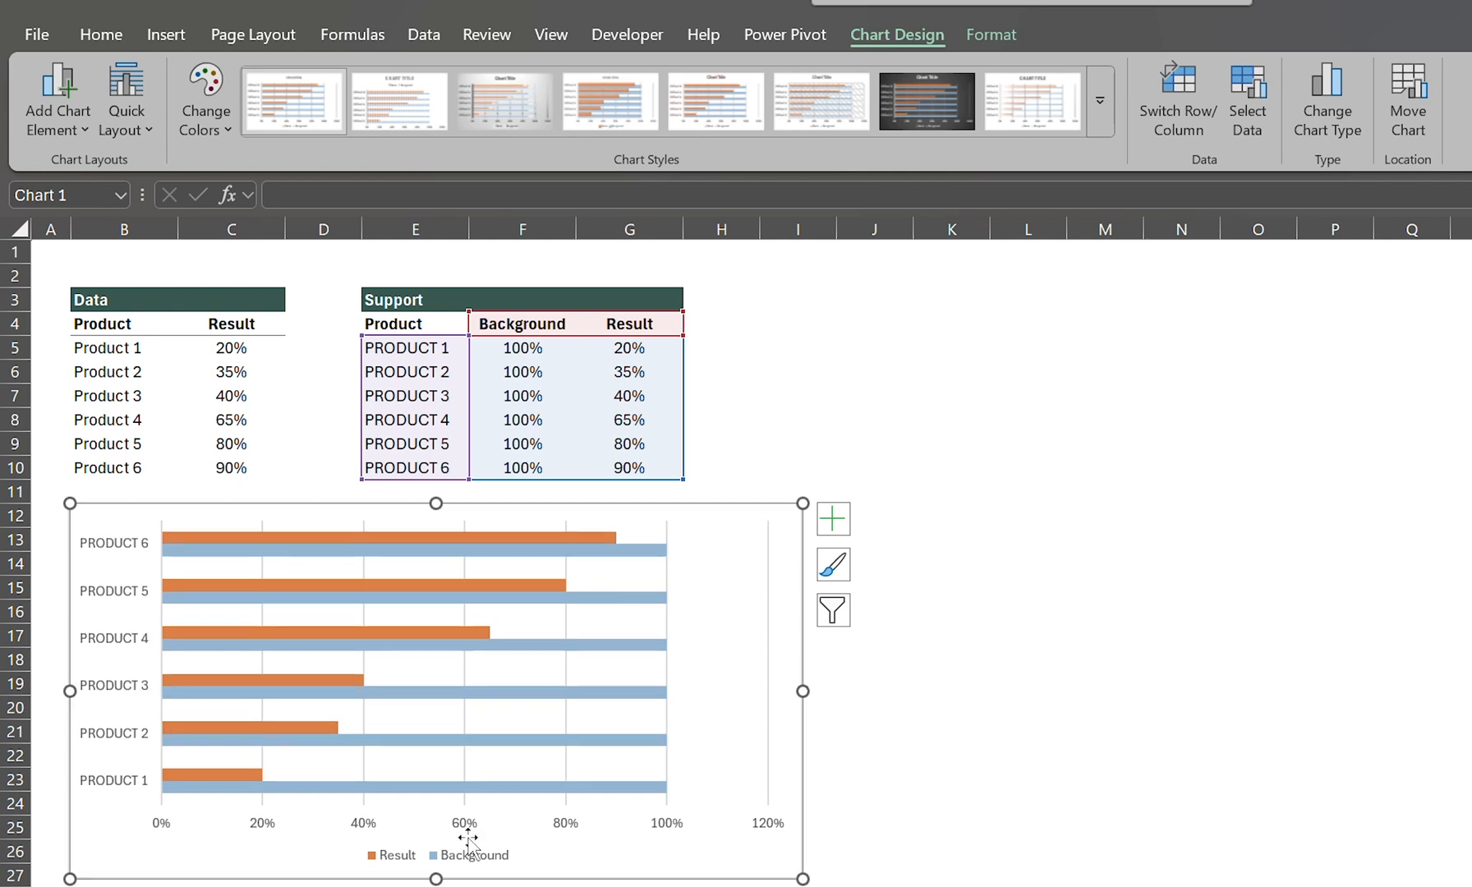
pyautogui.click(470, 853)
pyautogui.press('Delete')
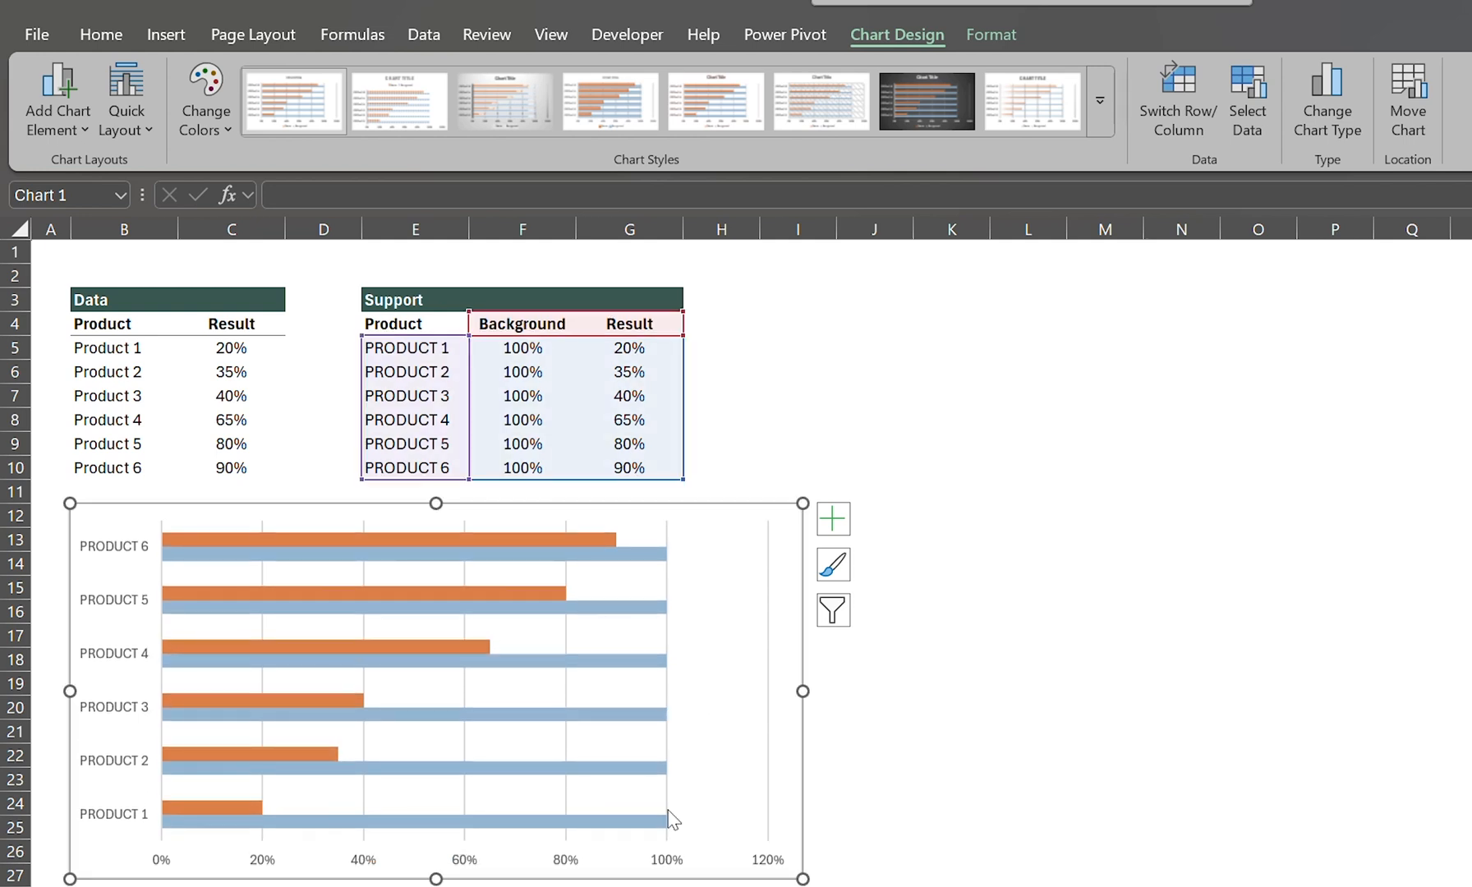
# Step: Set the maximum bound of the chart's horizontal percentage axis to 1
pyautogui.click(674, 862)
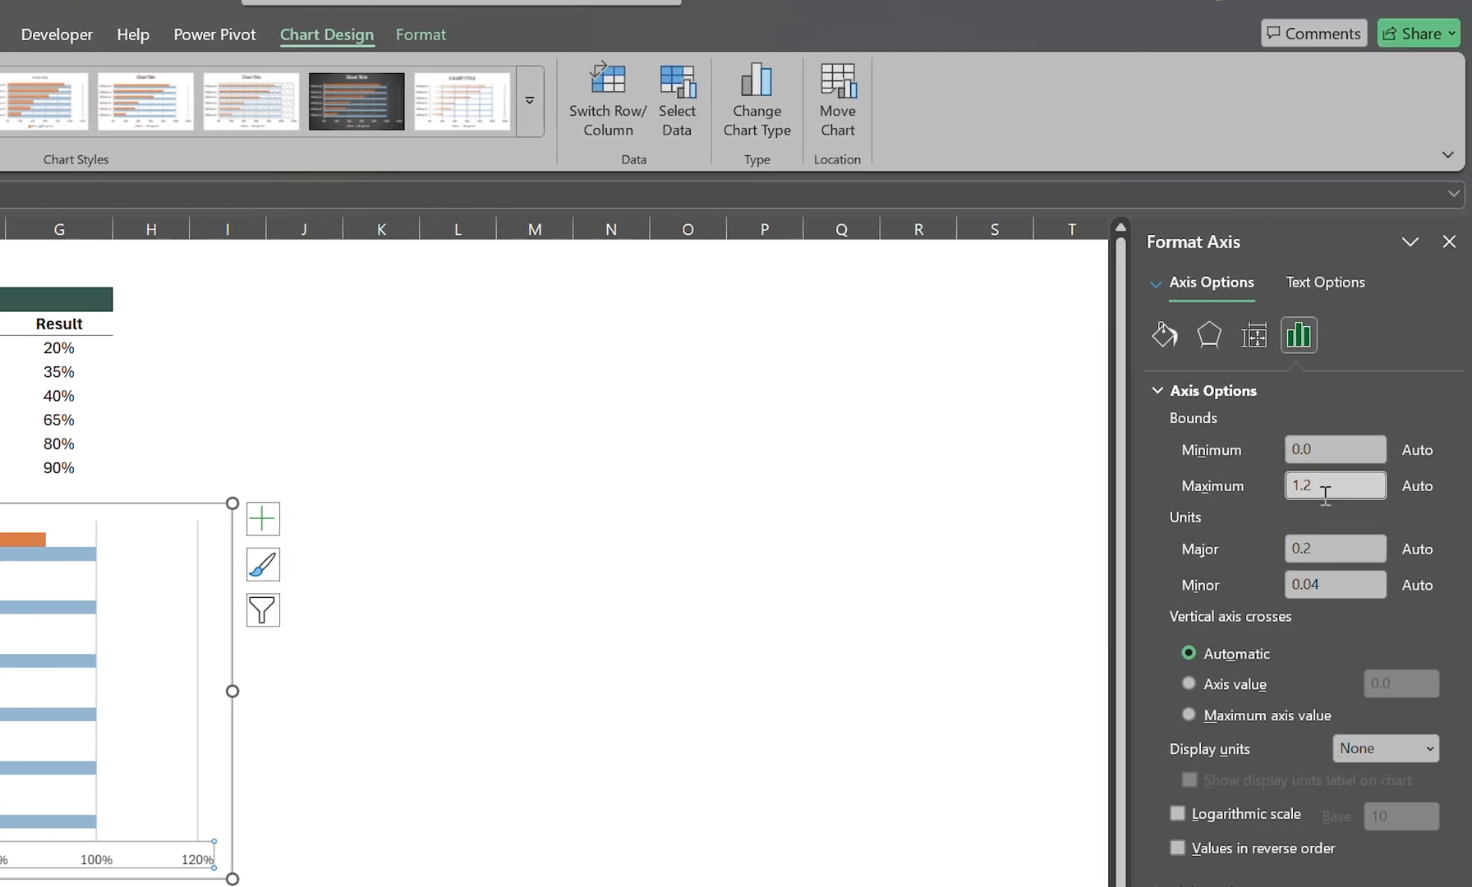
pyautogui.write('1')
pyautogui.press('Return')
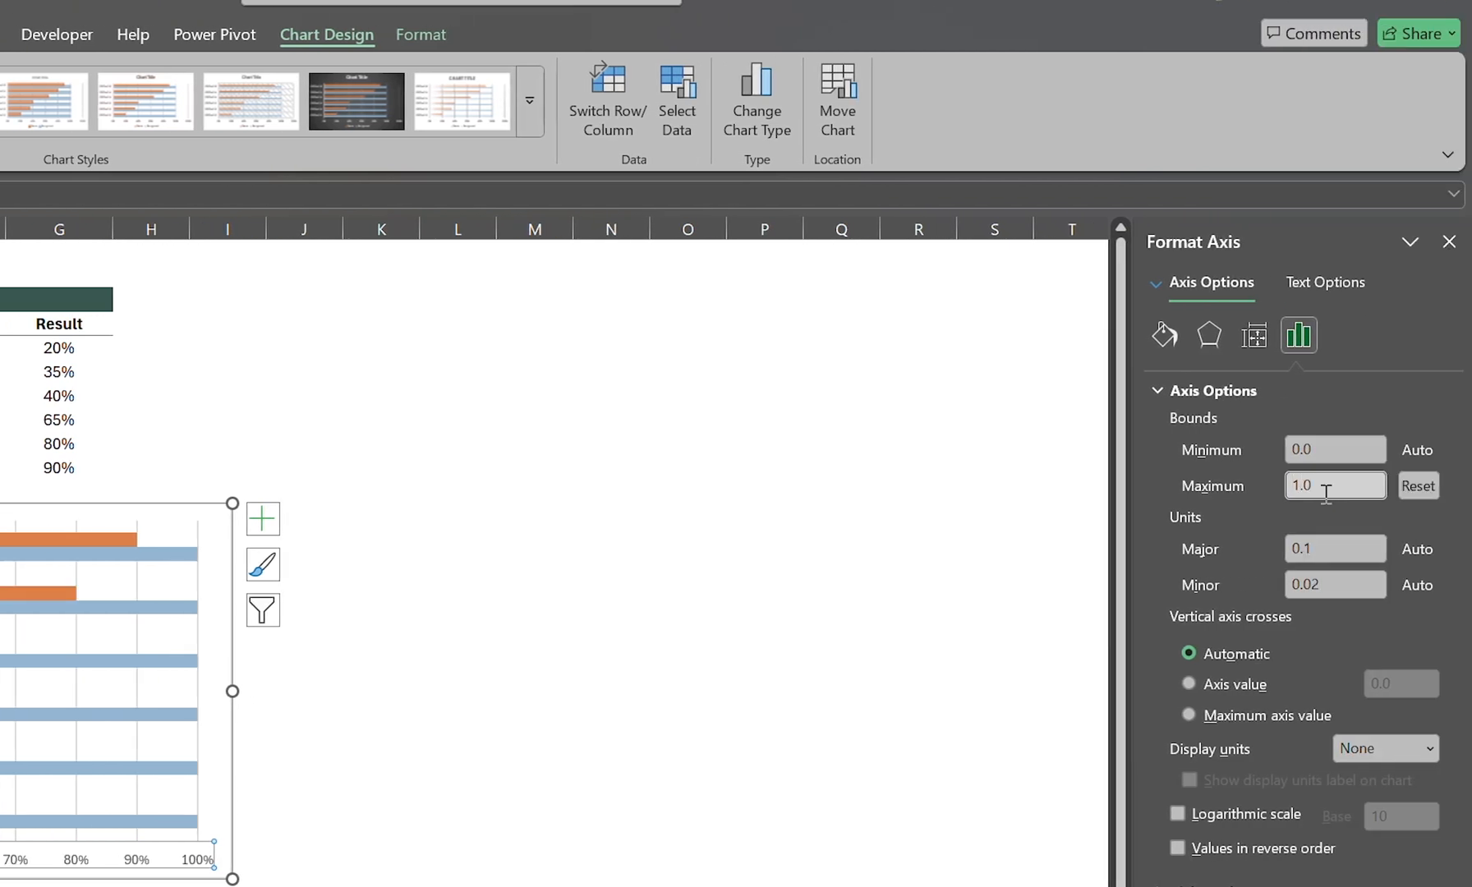
# Step: Remove the vertical gridlines from the chart
pyautogui.click(132, 795)
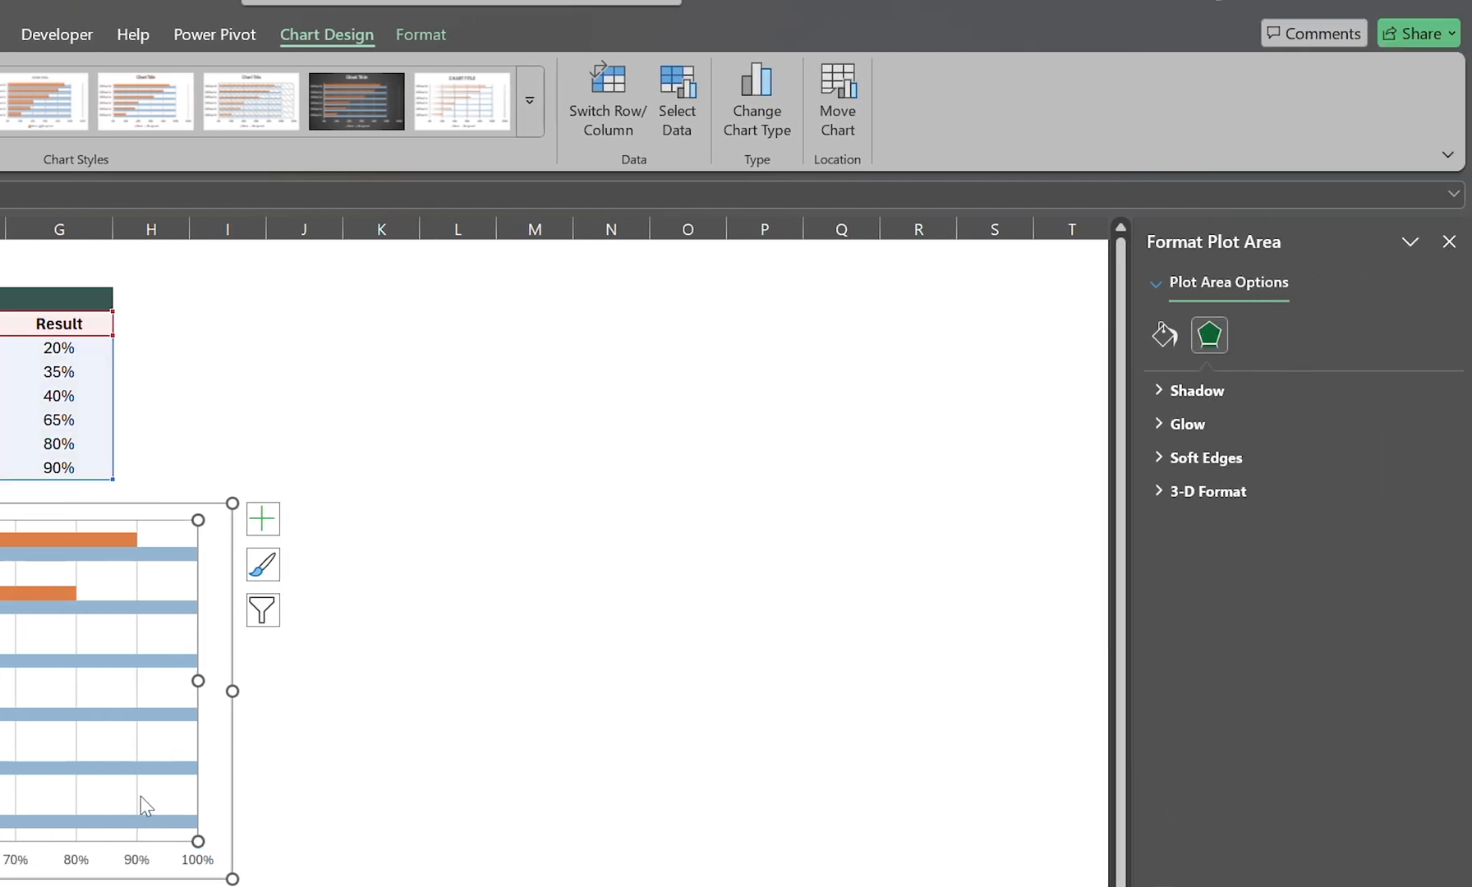
pyautogui.click(141, 796)
pyautogui.click(146, 783)
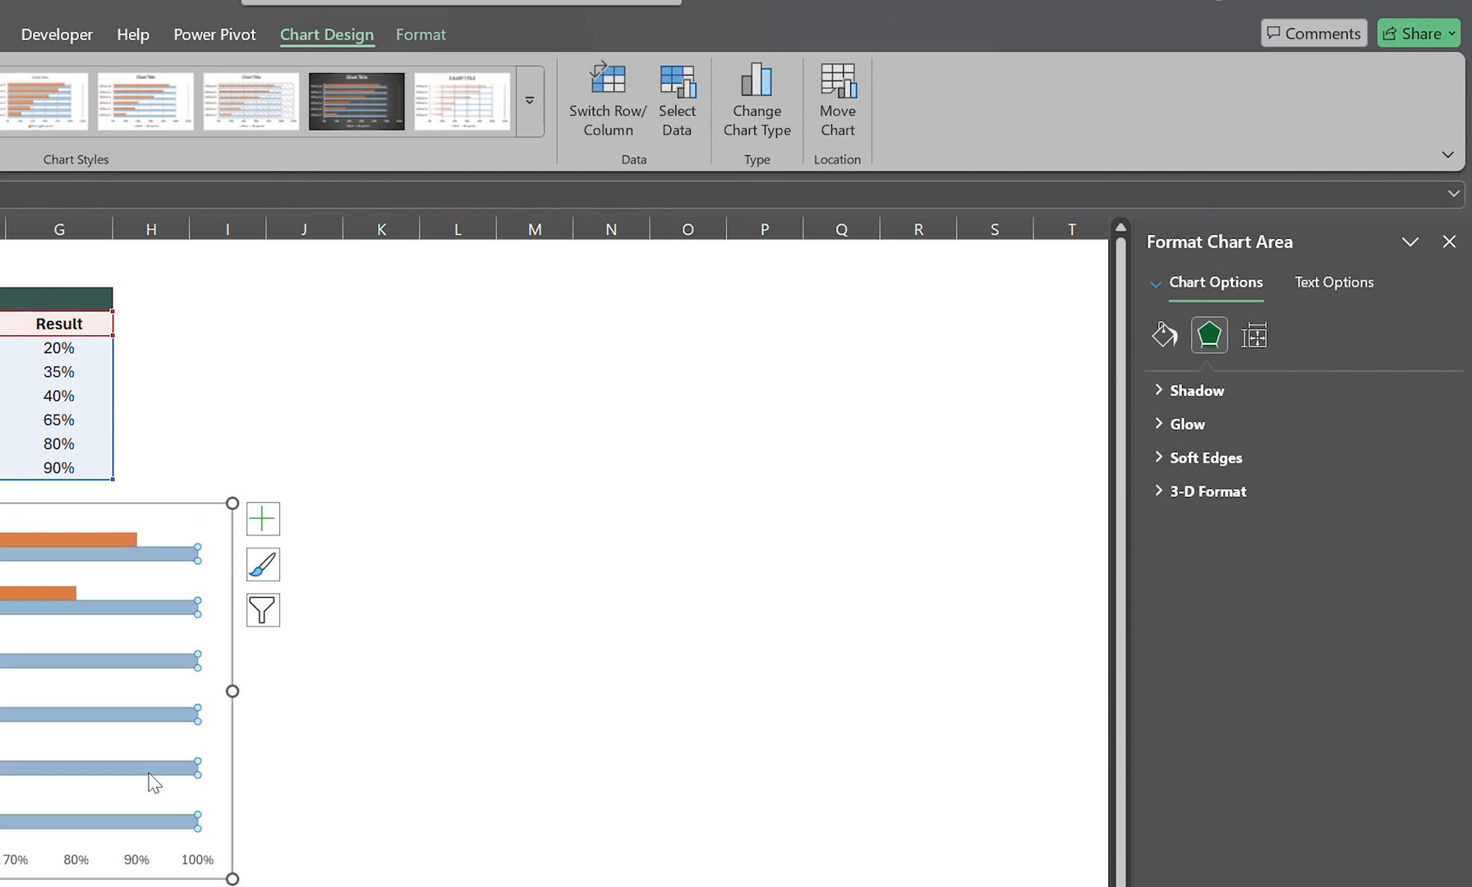
# Step: Set the Background series' overlap to 100% and its gap width to 50%
pyautogui.click(148, 777)
pyautogui.click(1255, 336)
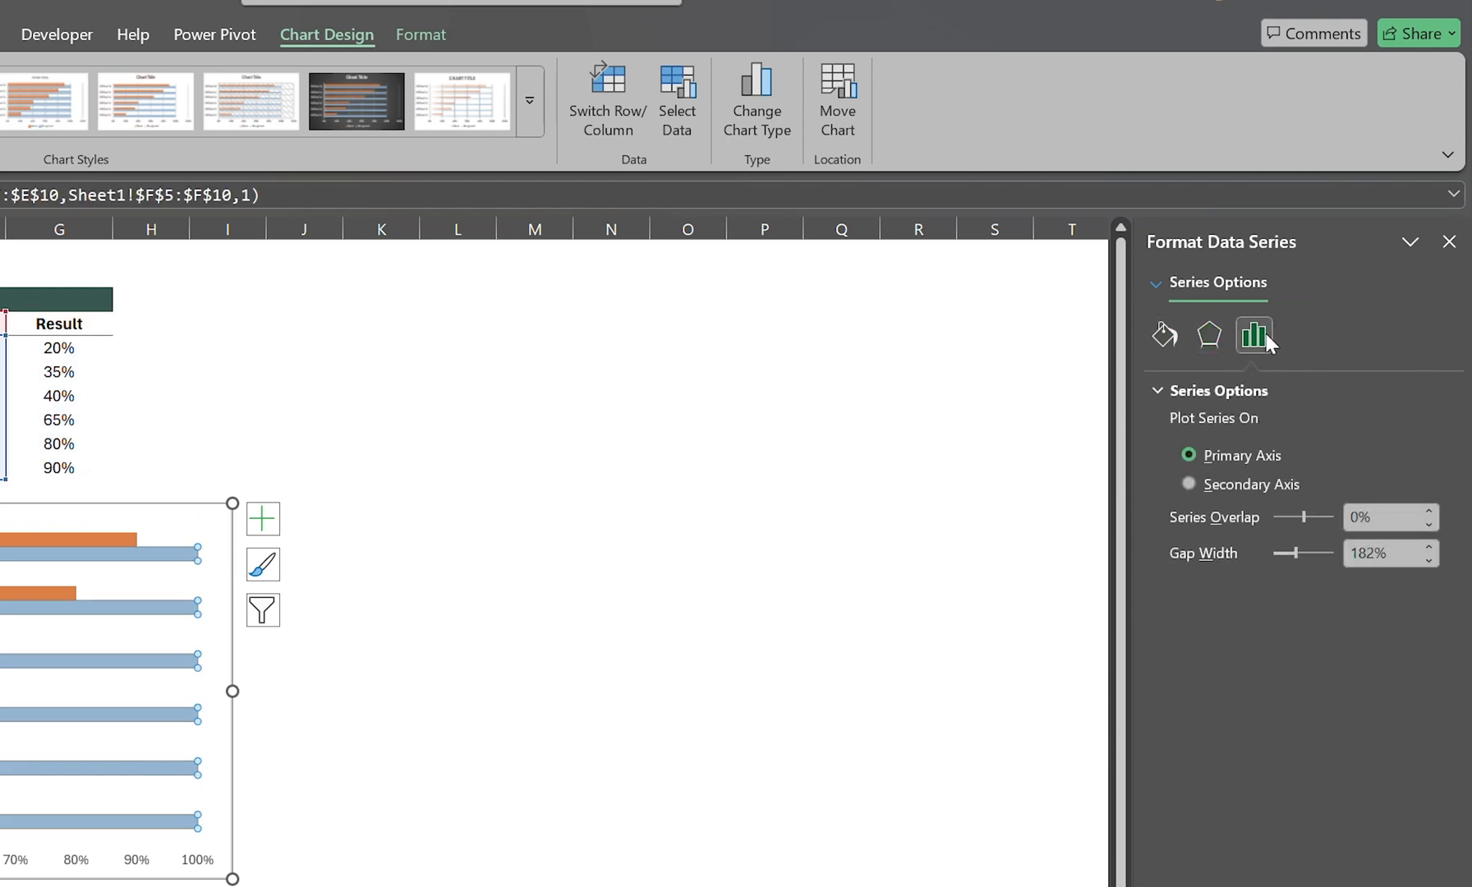
pyautogui.click(1395, 521)
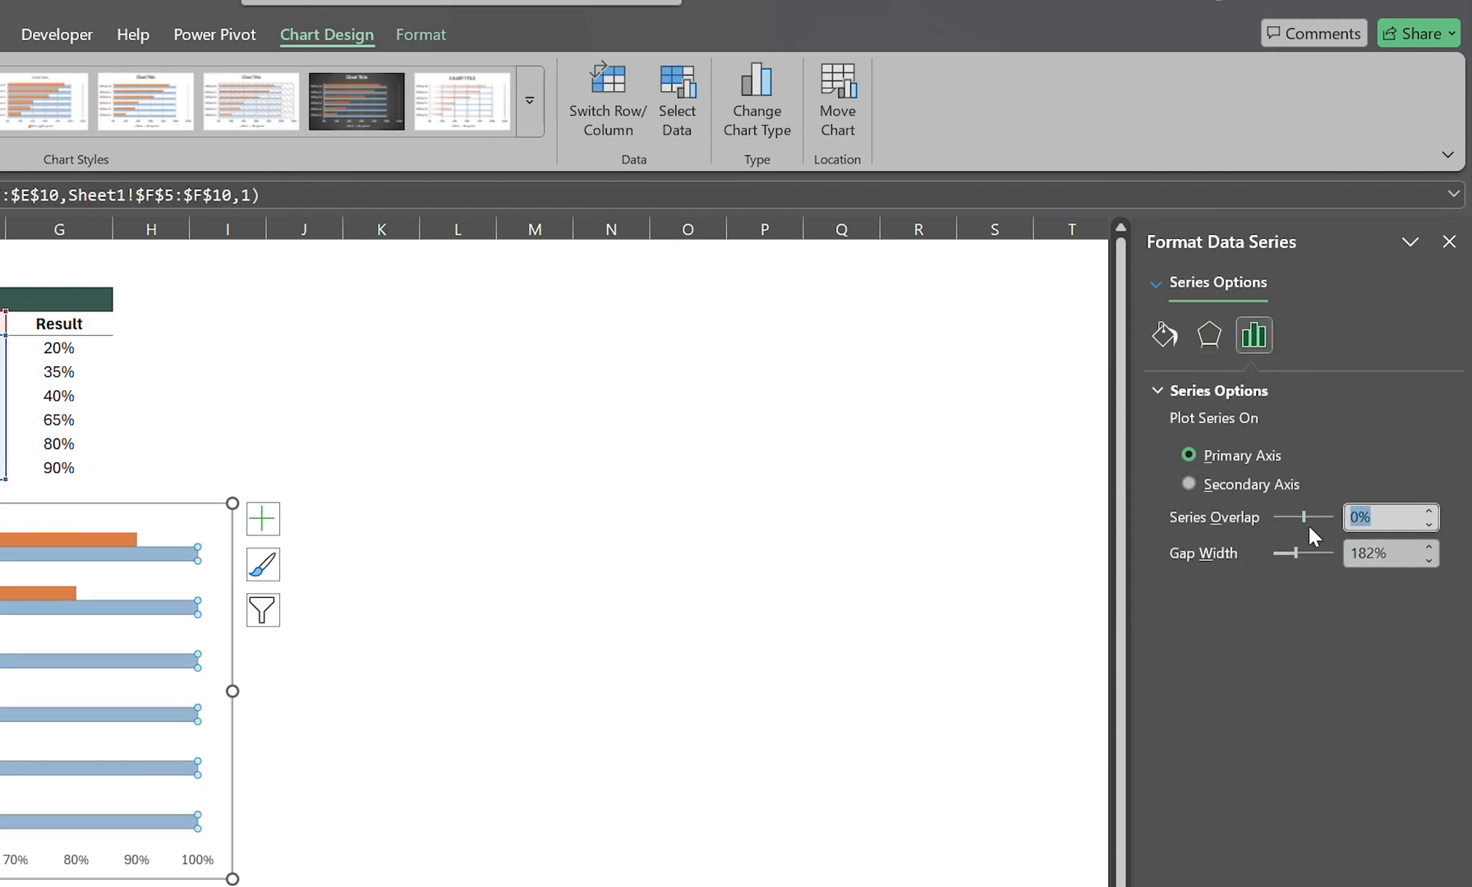
pyautogui.write('100')
pyautogui.press('Return')
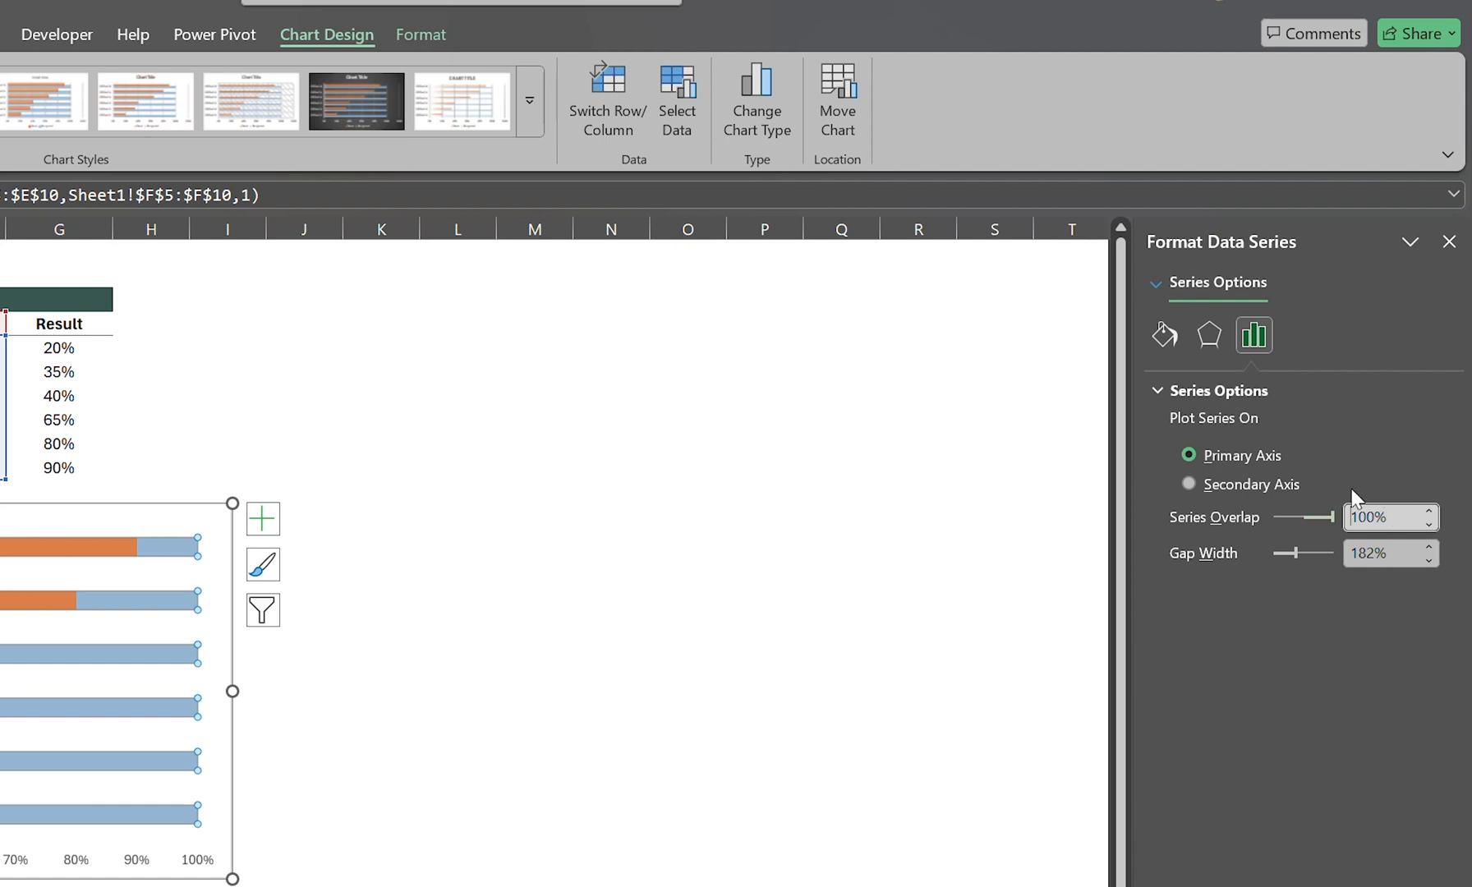
pyautogui.click(1359, 553)
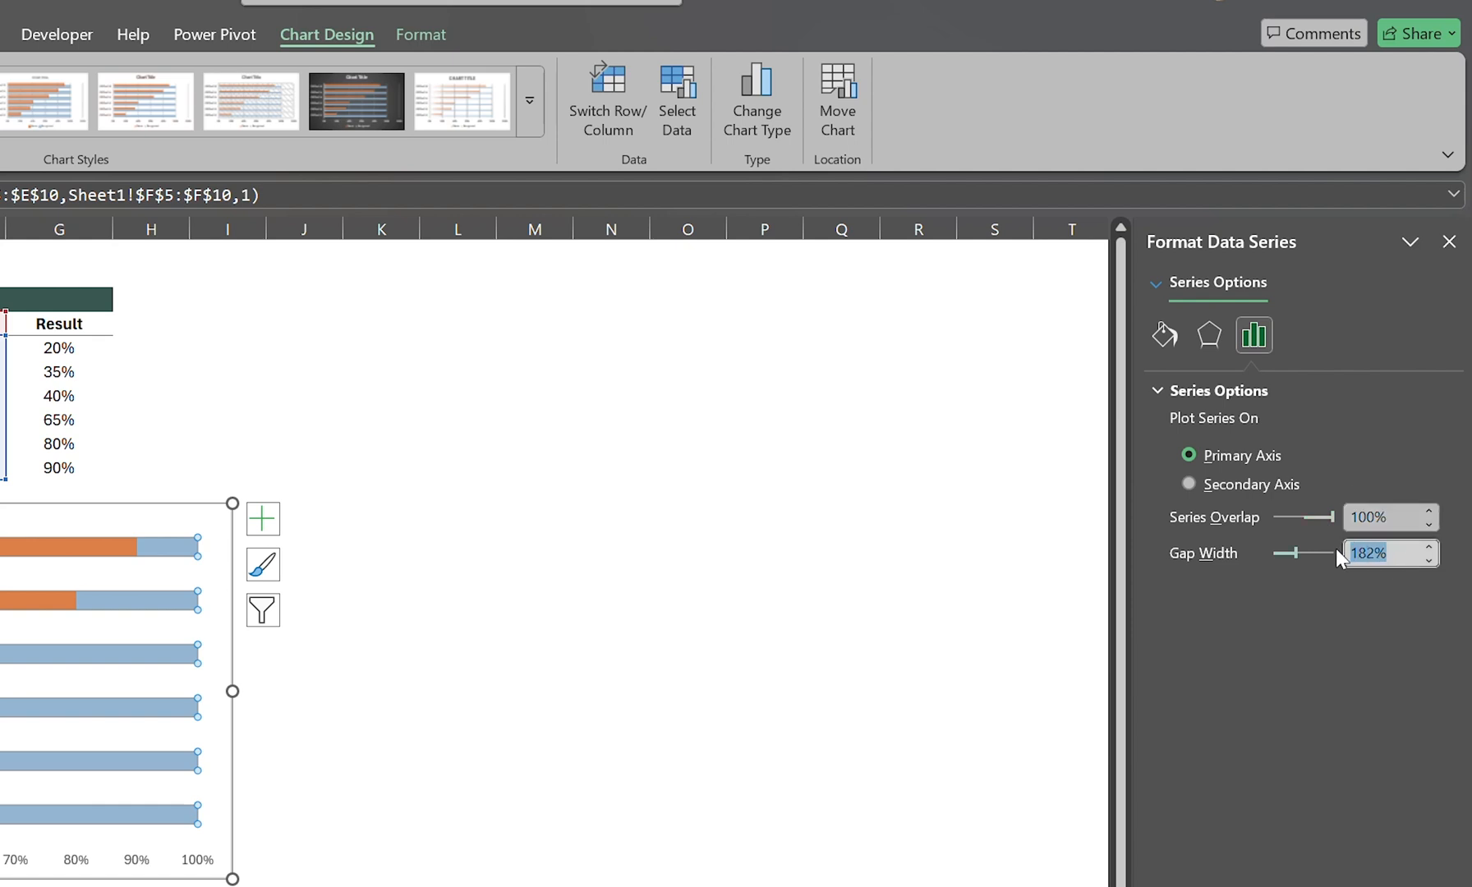
pyautogui.write('50')
pyautogui.press('Return')
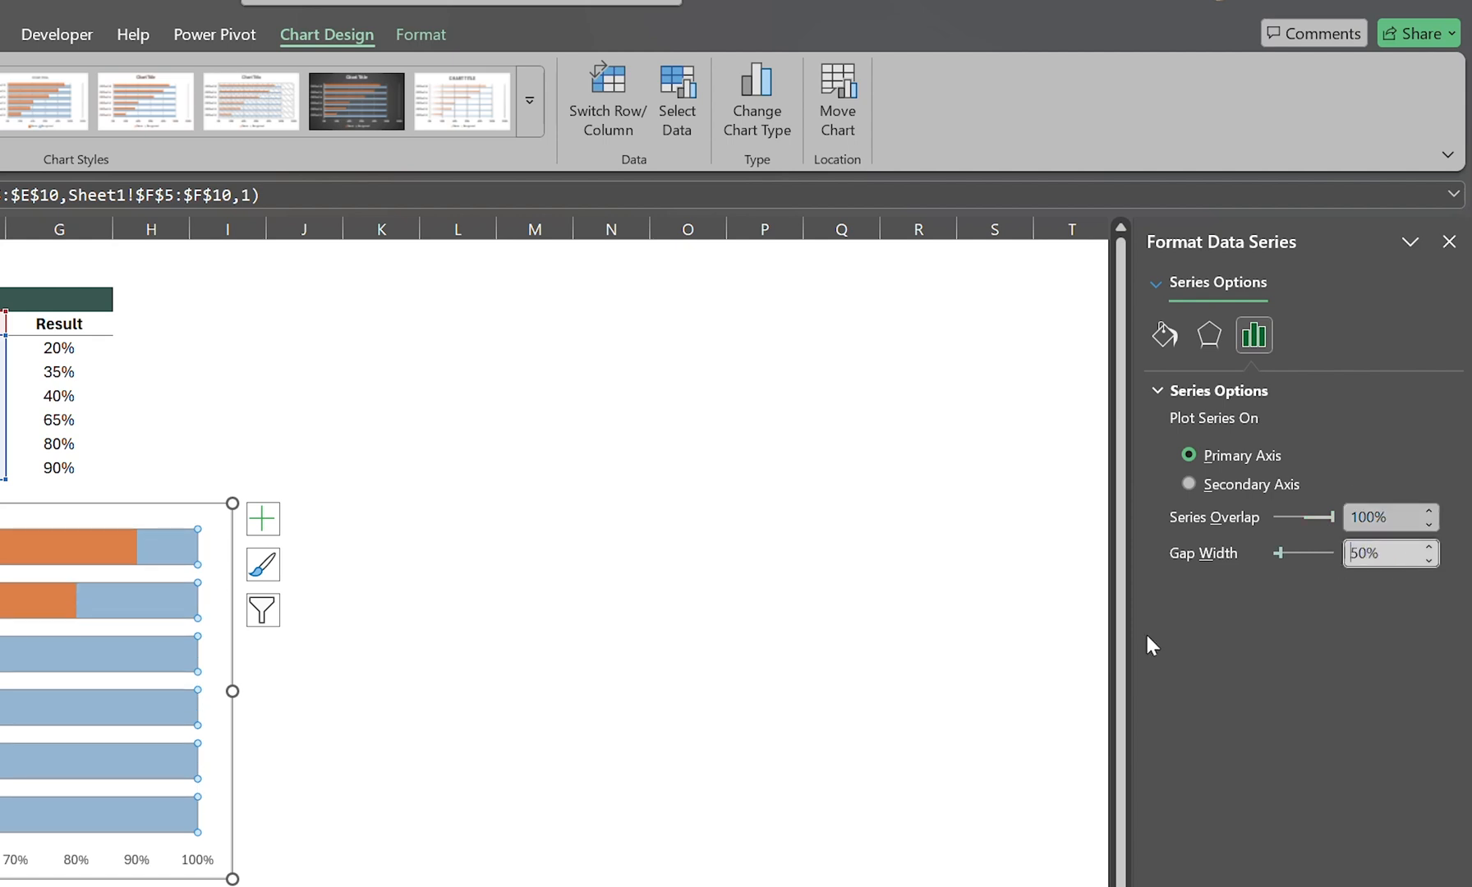
pyautogui.click(206, 291)
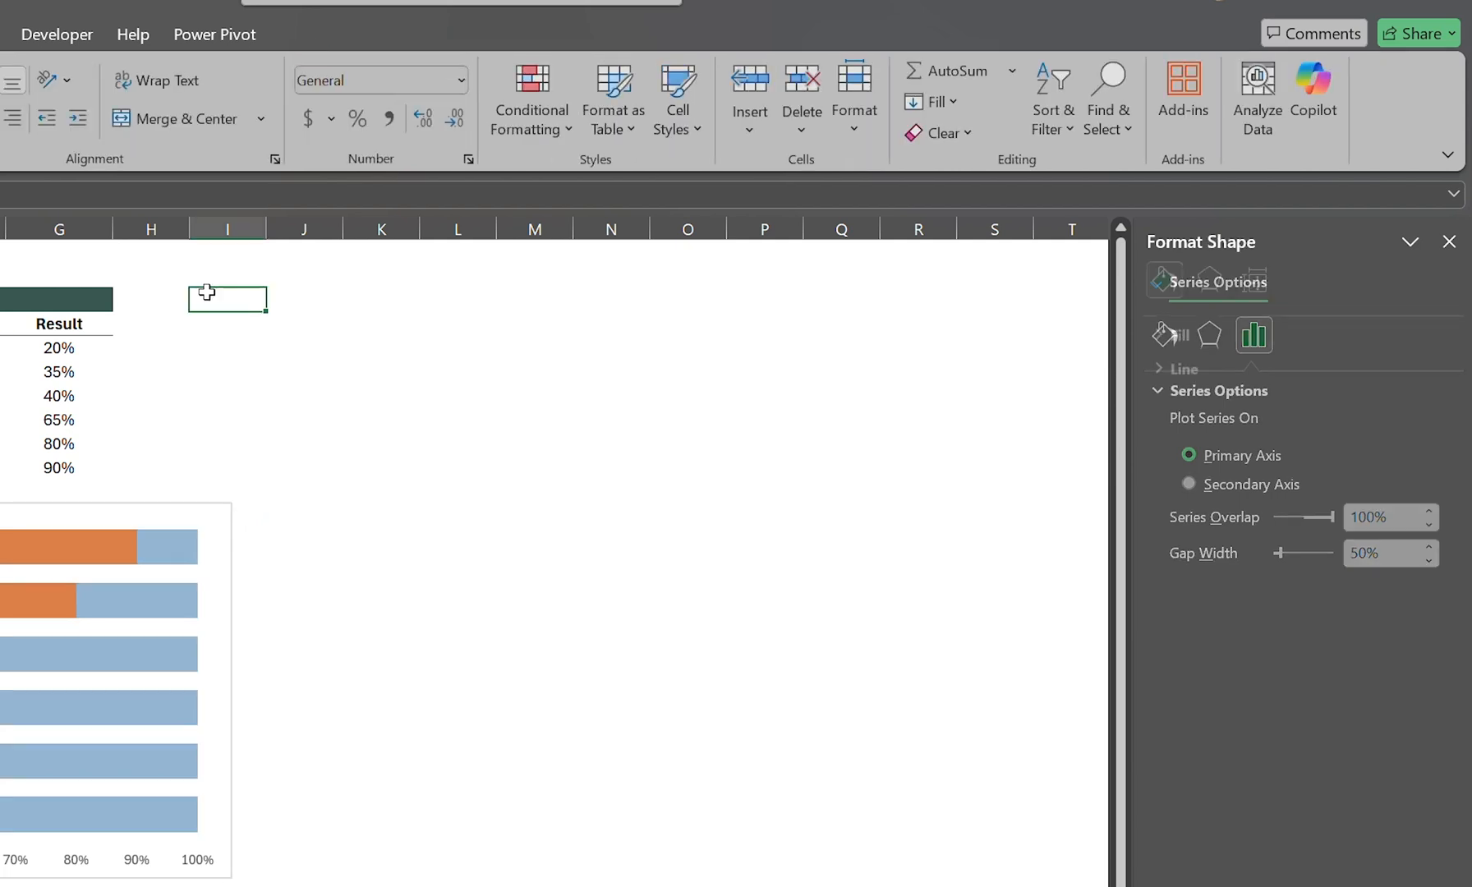
pyautogui.click(275, 327)
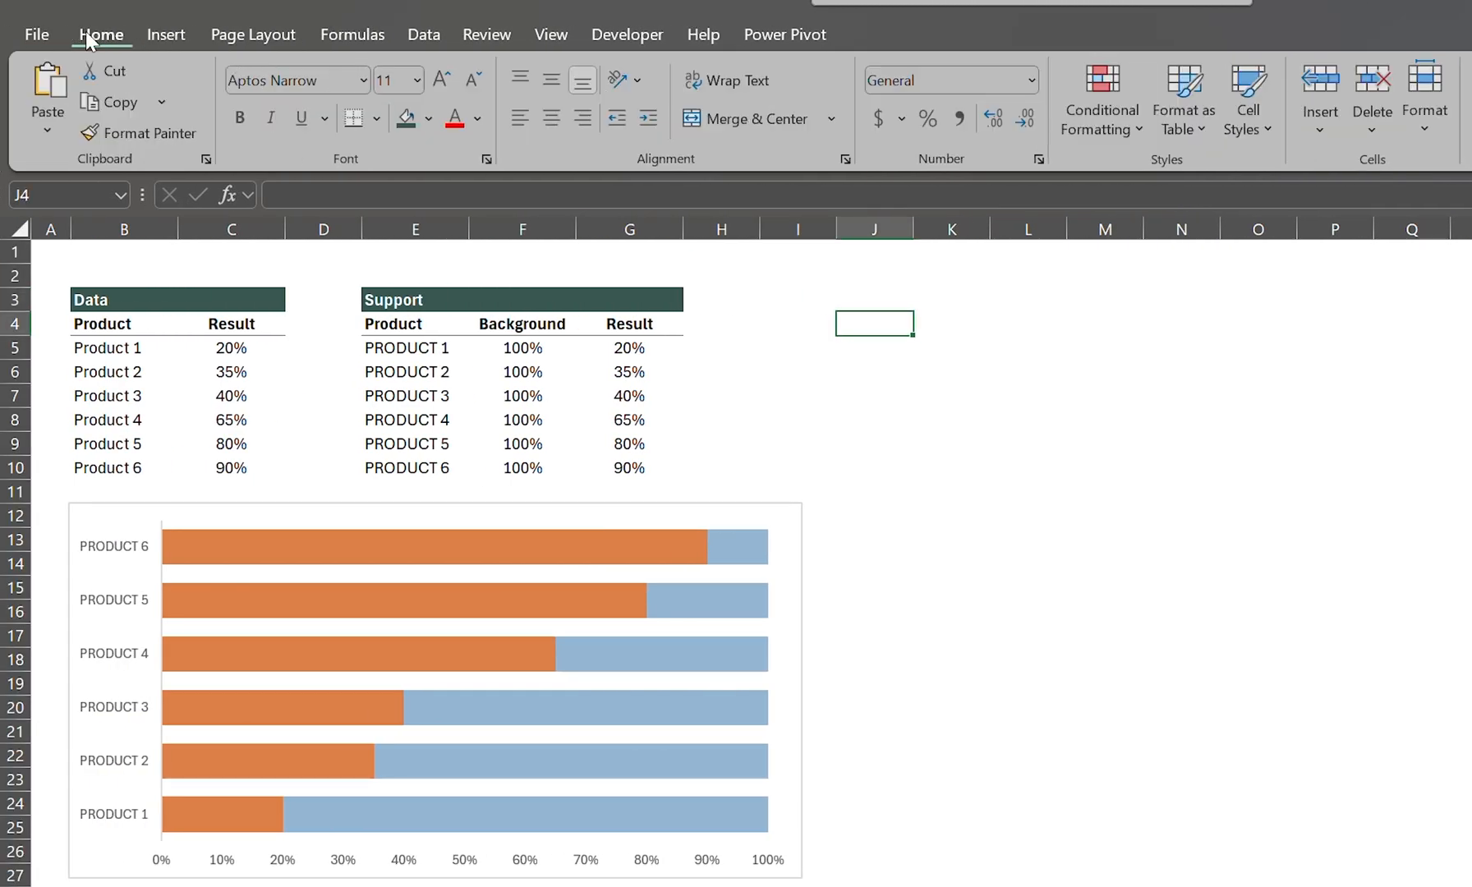
# Step: Draw a circle shape on the sheet beside the Support table, covering about cells J4 to K8
pyautogui.click(166, 33)
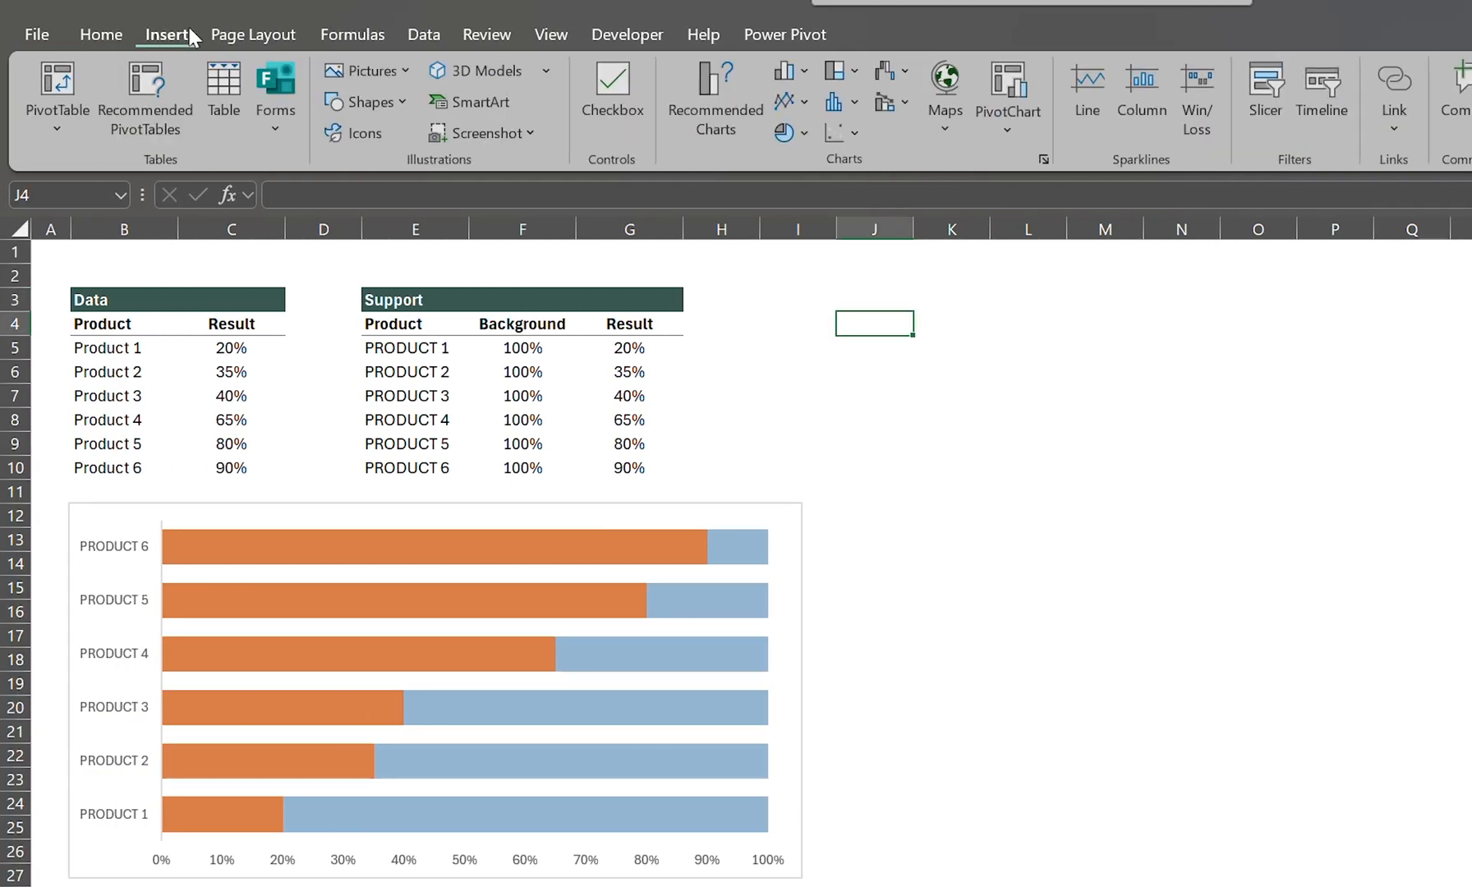
pyautogui.click(371, 107)
pyautogui.click(446, 173)
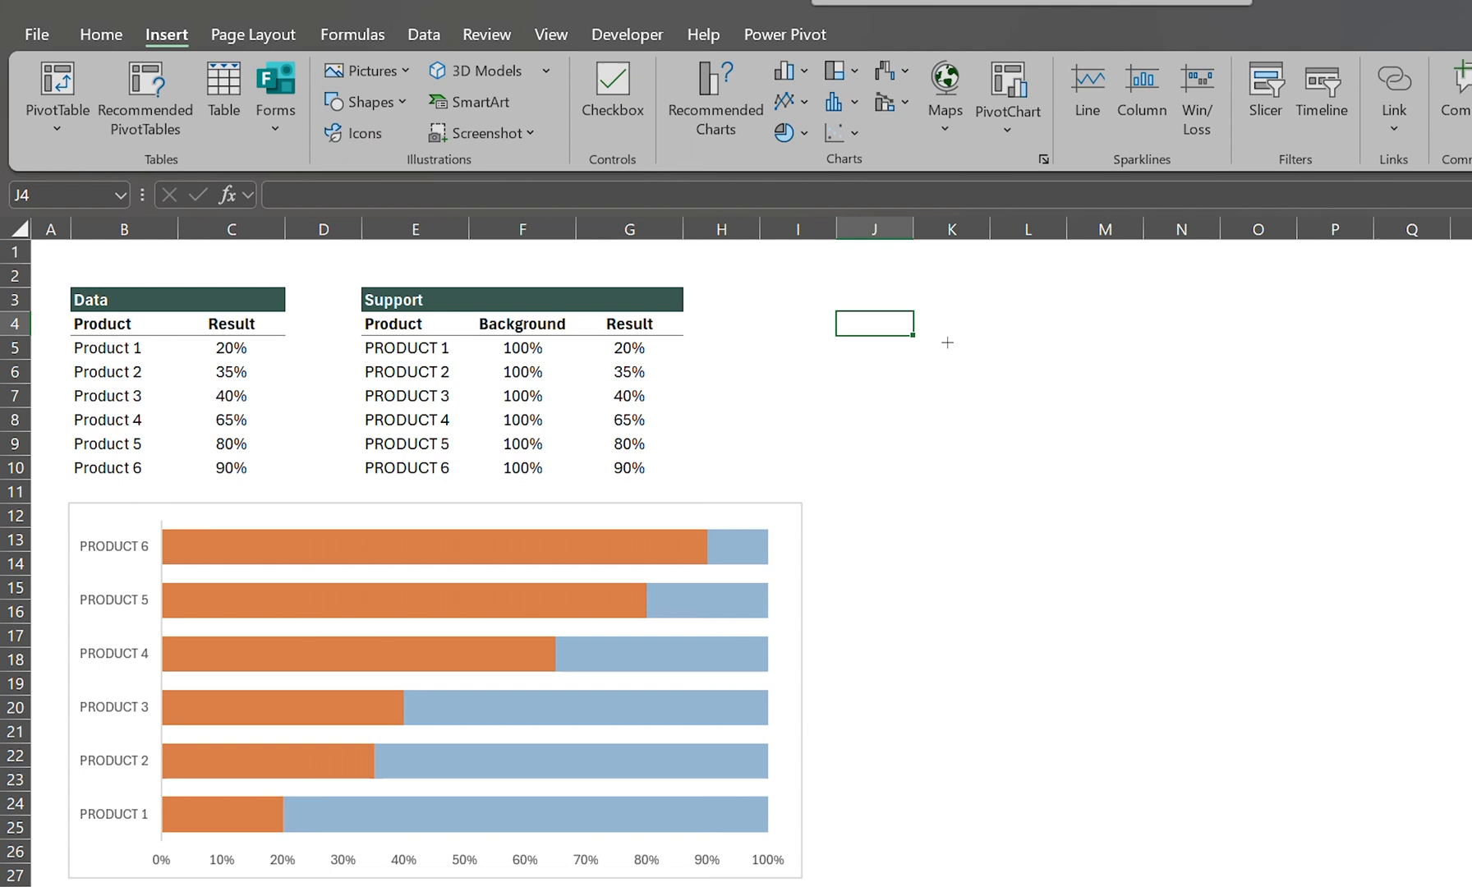
pyautogui.click(868, 319)
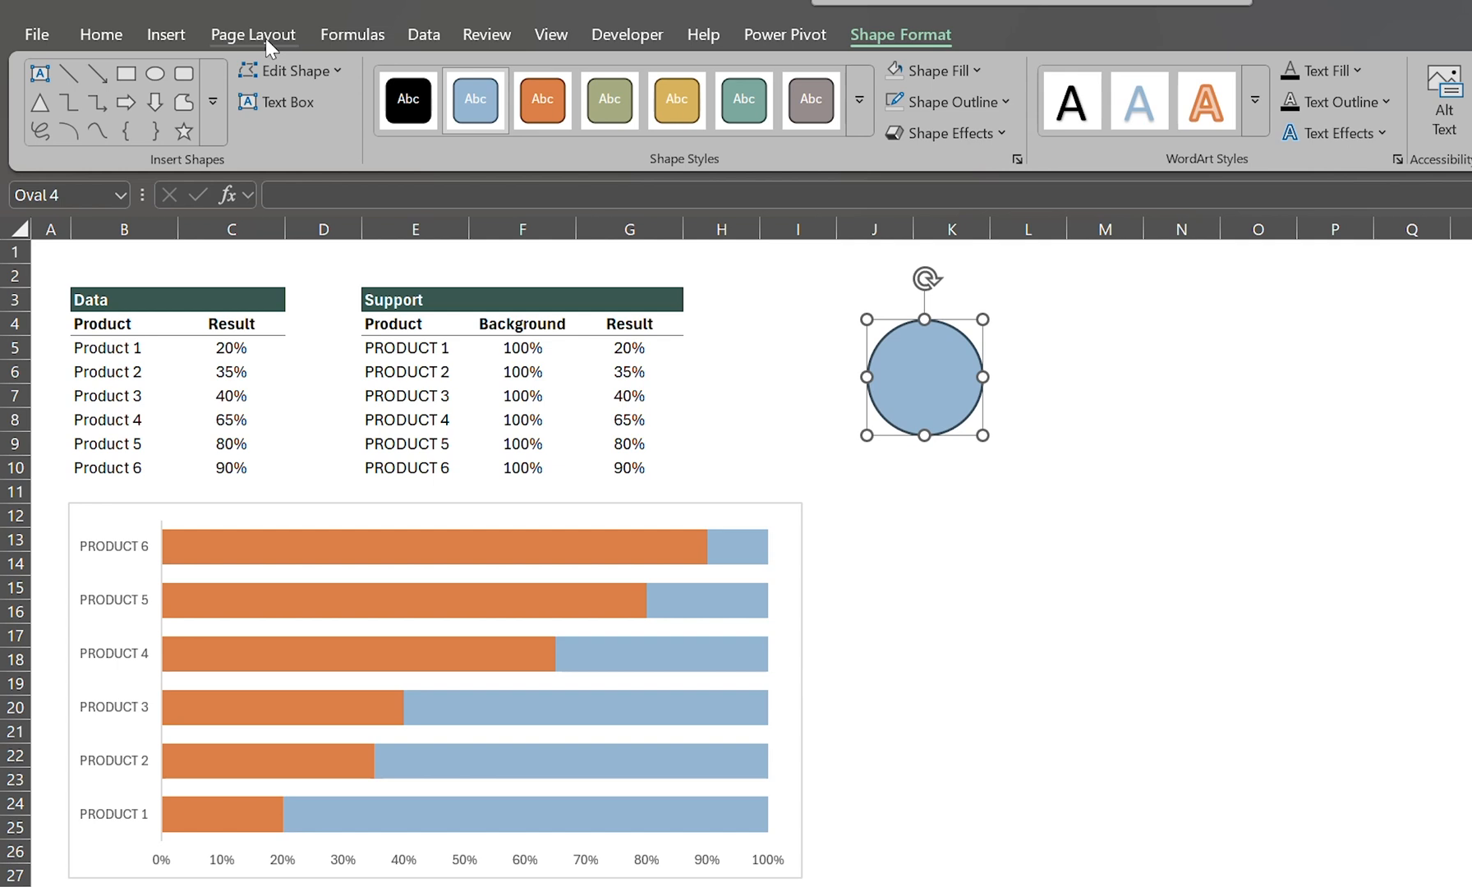
# Step: Draw a slightly larger square shape over the circle, covering about cells J3 to L10
pyautogui.click(163, 43)
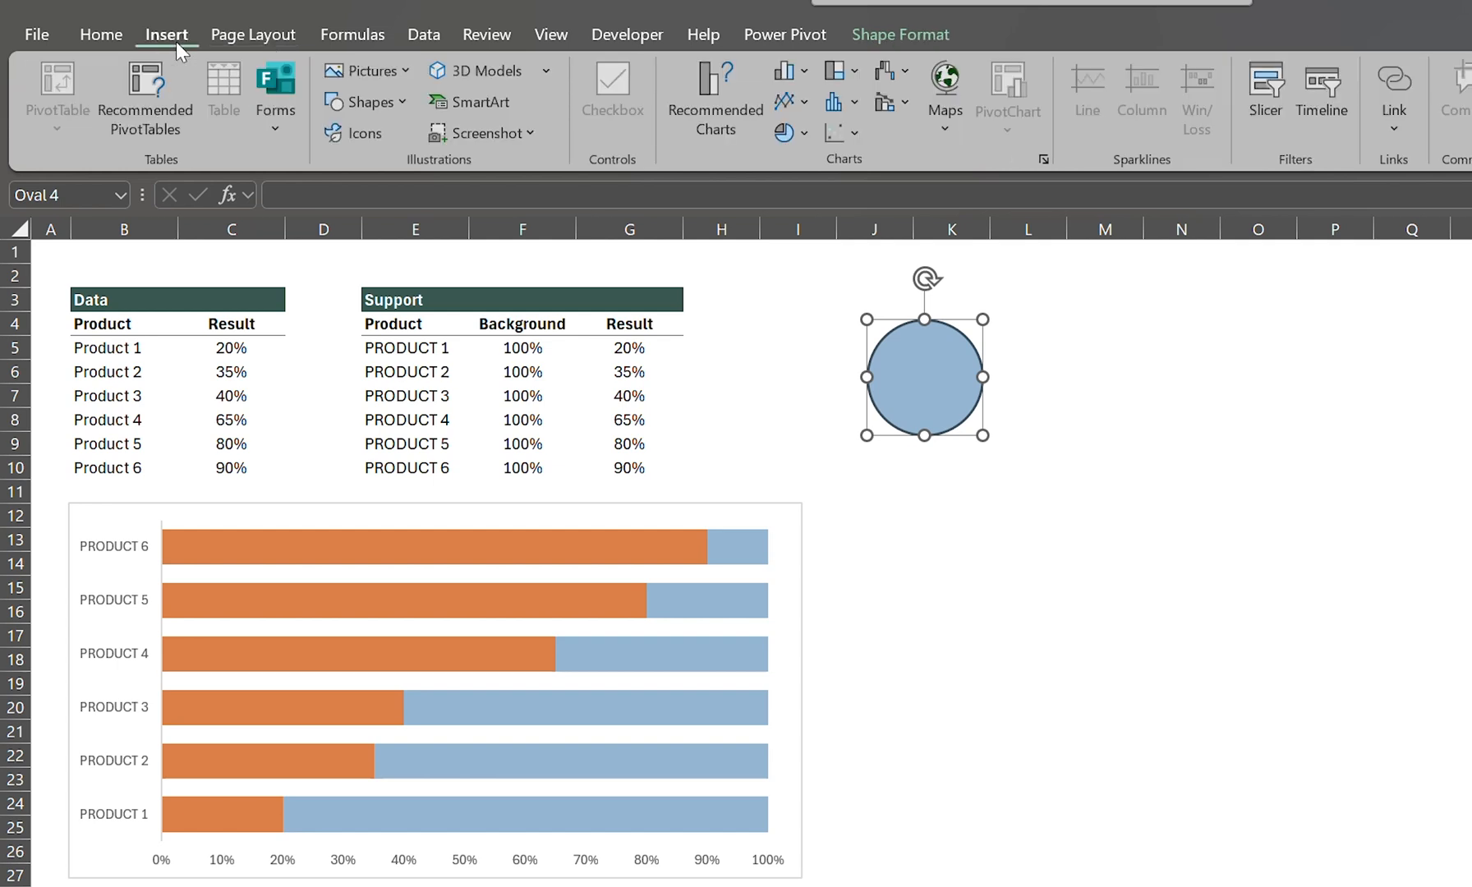
pyautogui.click(405, 106)
pyautogui.click(439, 164)
pyautogui.moveTo(850, 307); pyautogui.dragTo(1004, 460)
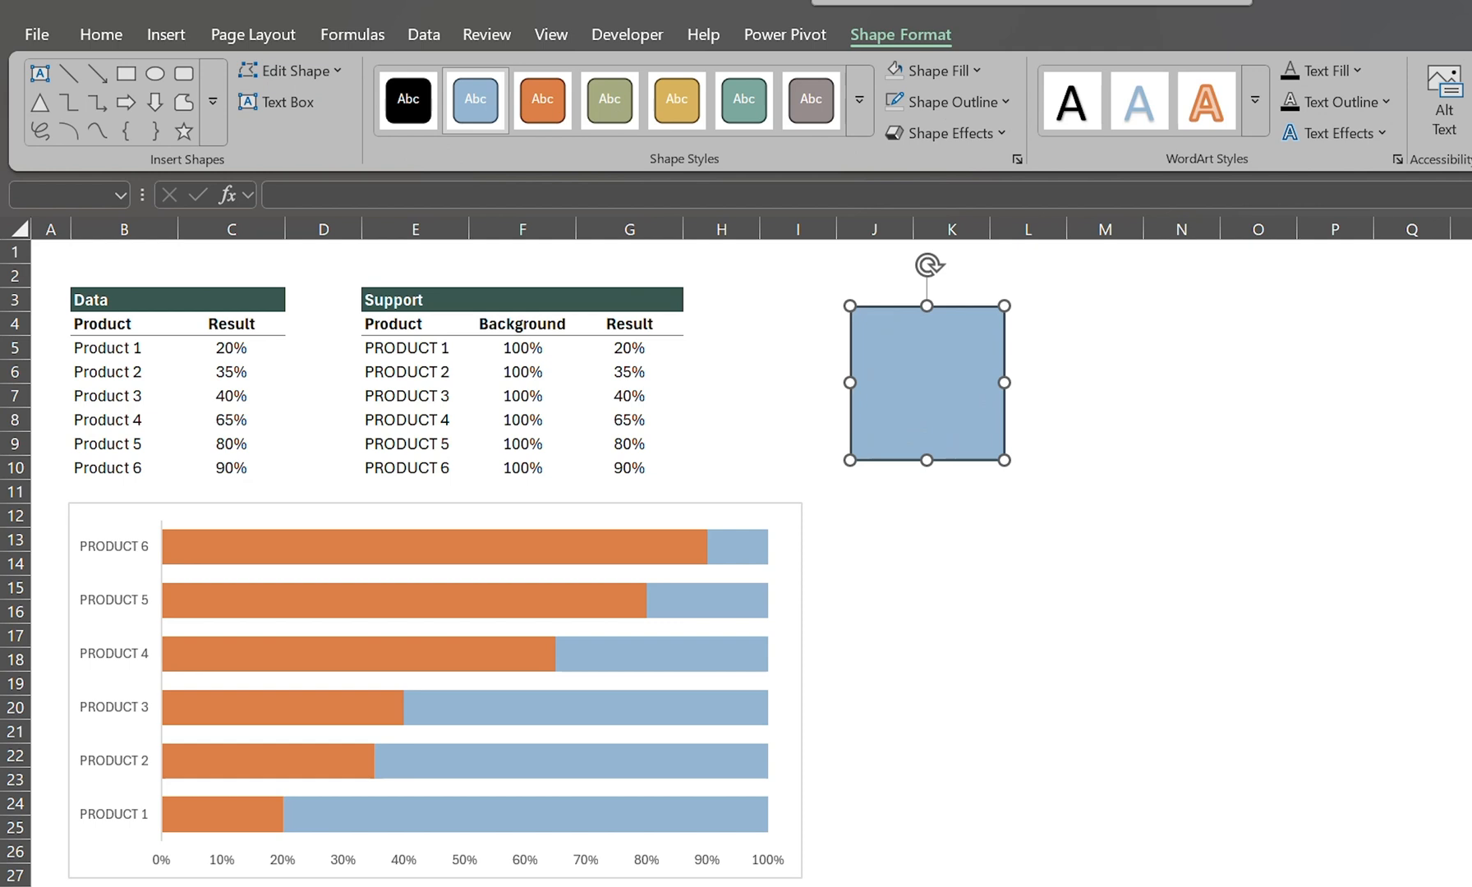
# Step: Send the square to the back behind the circle, and remove its fill and outline
pyautogui.click(1117, 105)
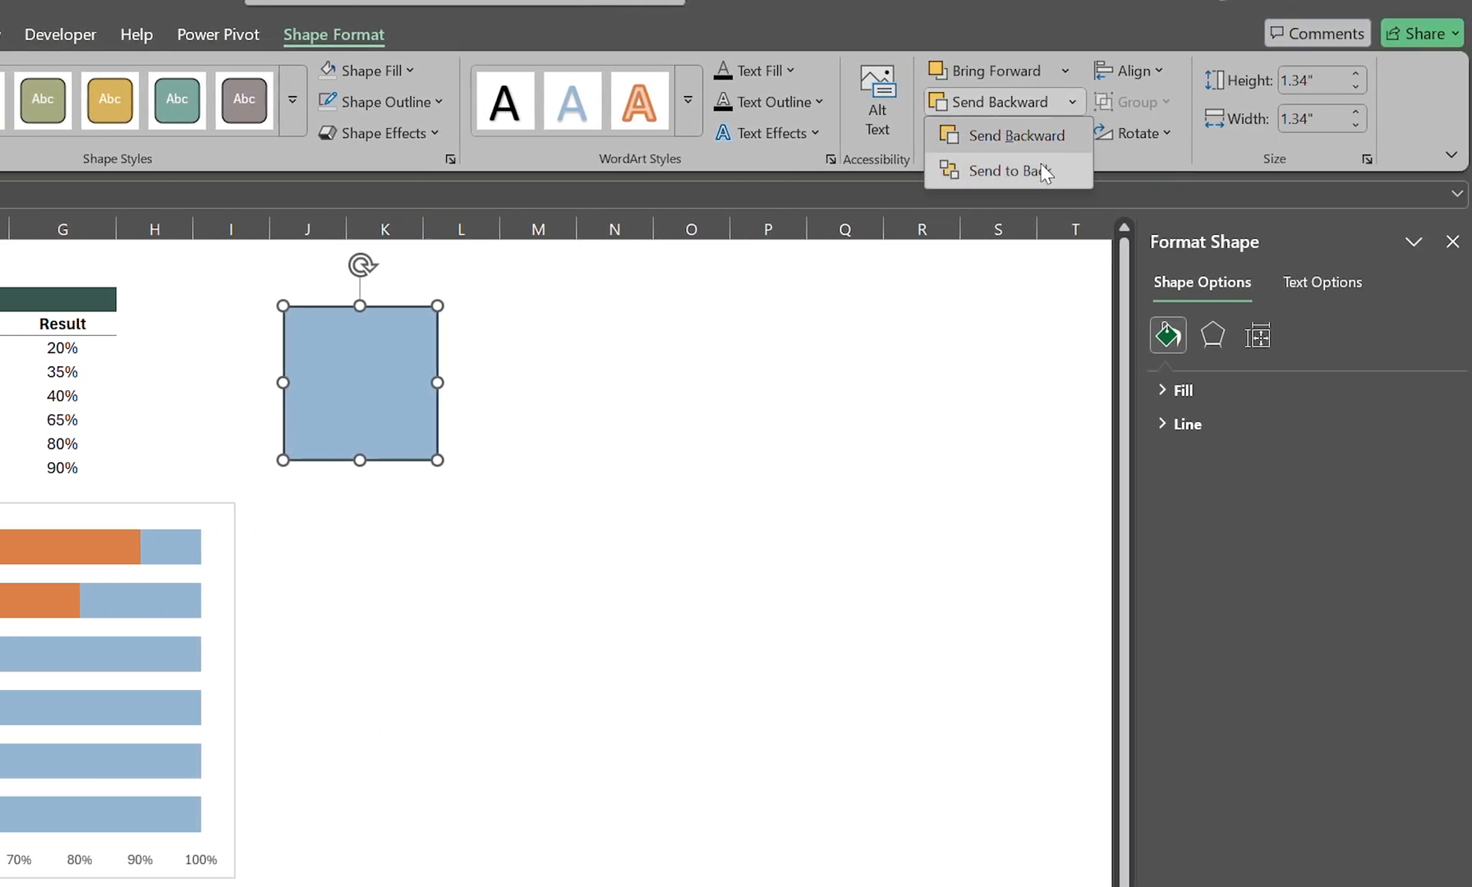
pyautogui.click(1041, 164)
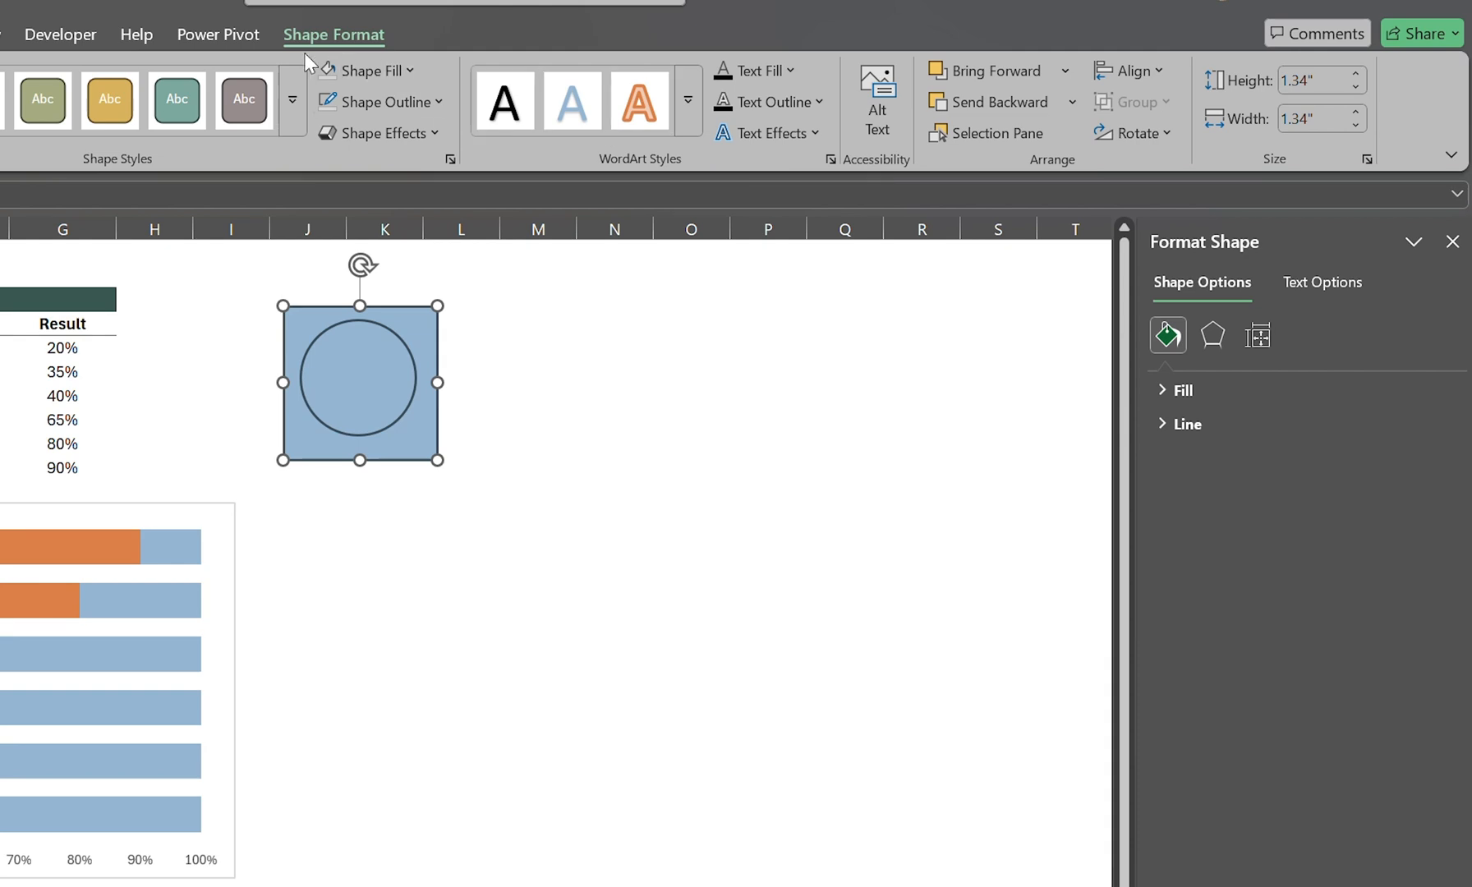
pyautogui.click(357, 70)
pyautogui.click(393, 508)
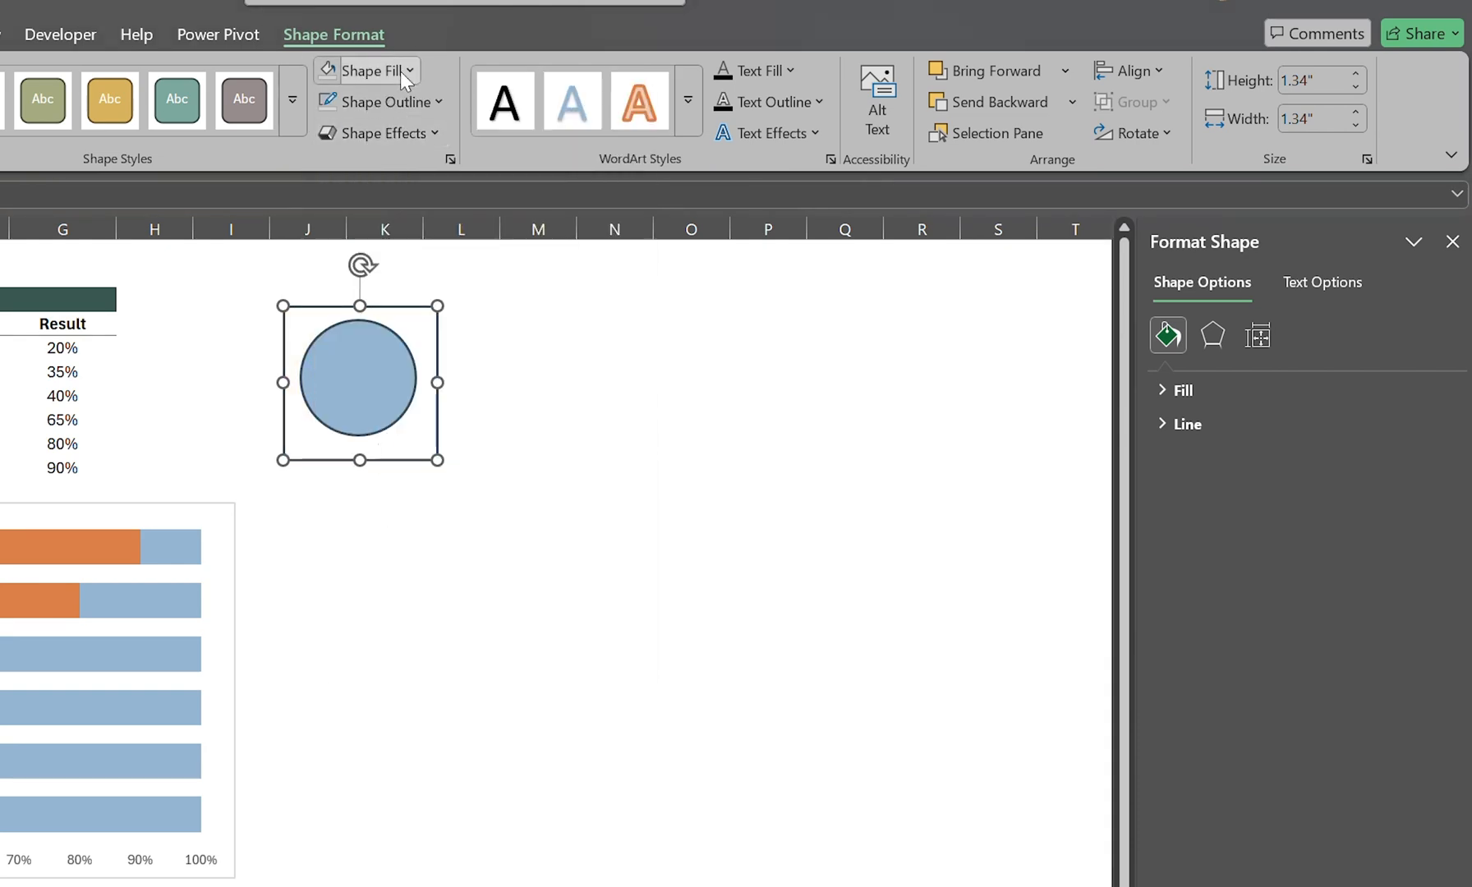
pyautogui.click(414, 100)
pyautogui.click(458, 547)
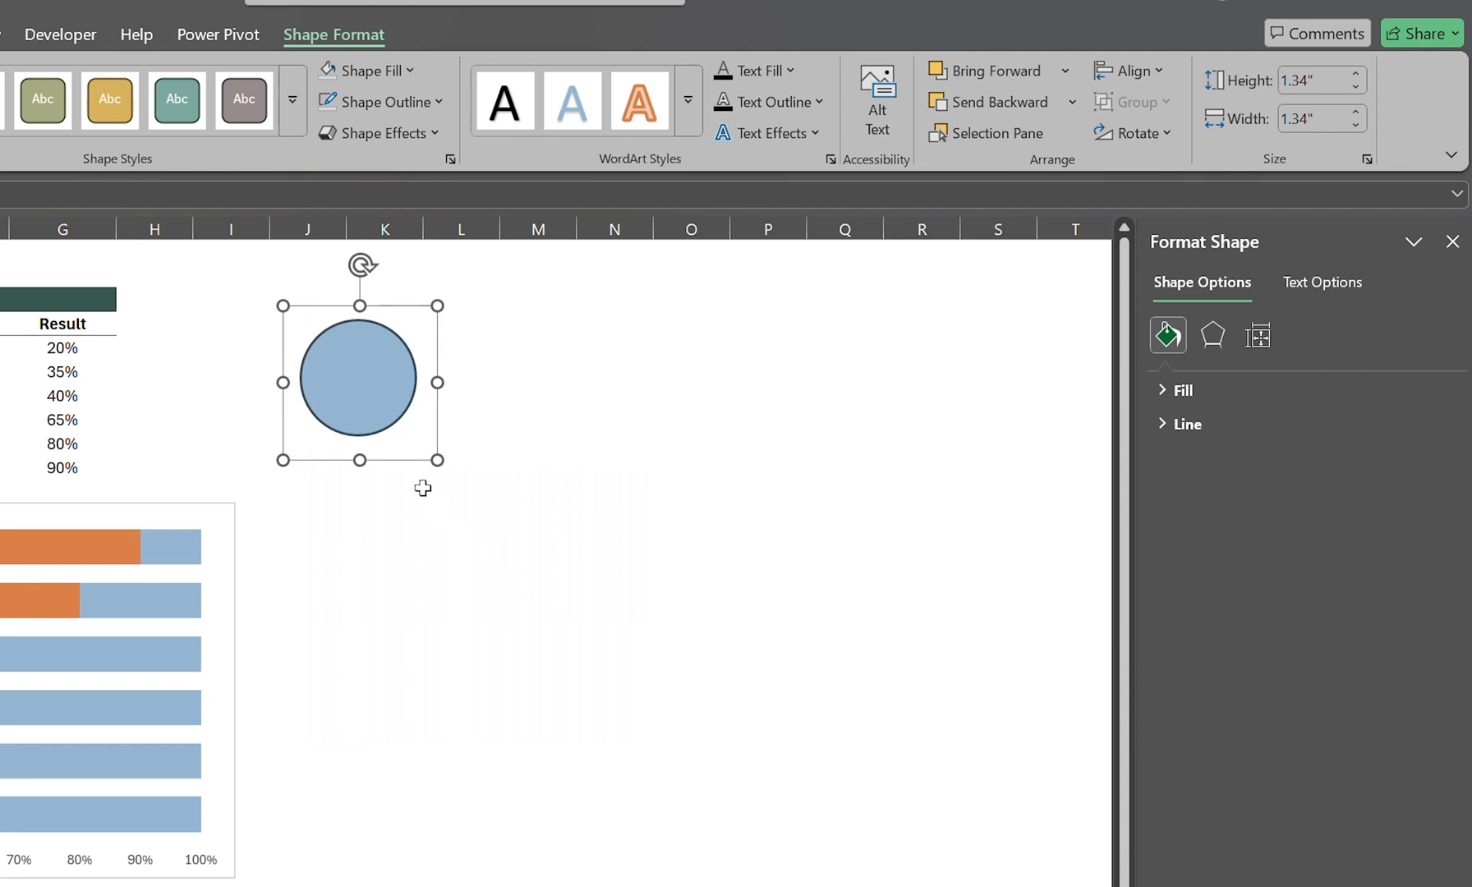
# Step: Align the circle and the square by center and middle, and group the two shapes
pyautogui.keyDown('shift'); pyautogui.click(408, 382); pyautogui.keyUp('shift')
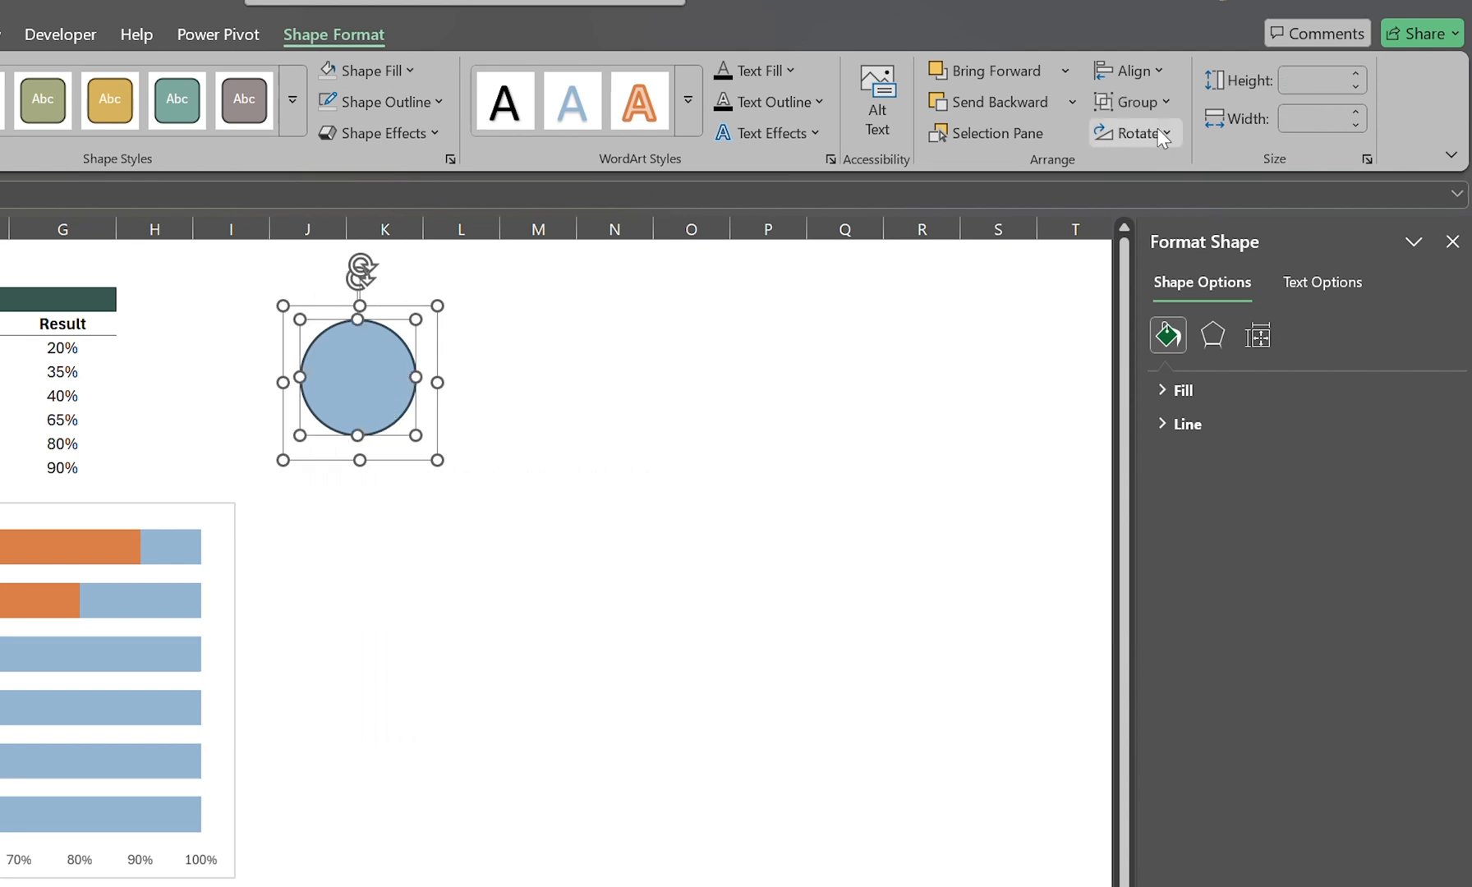
pyautogui.click(1158, 74)
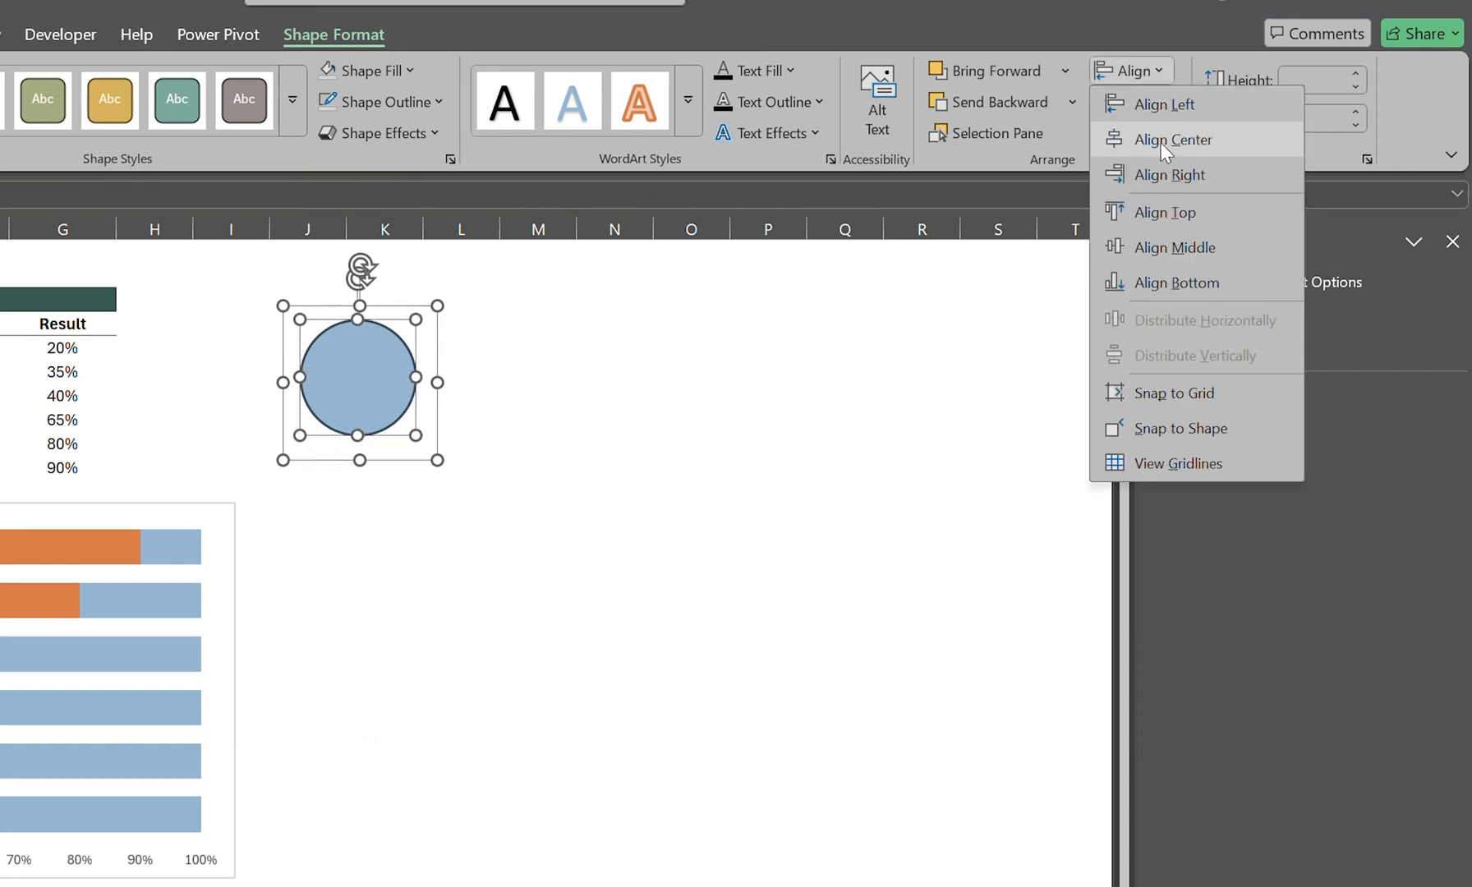
pyautogui.click(1161, 143)
pyautogui.click(1144, 70)
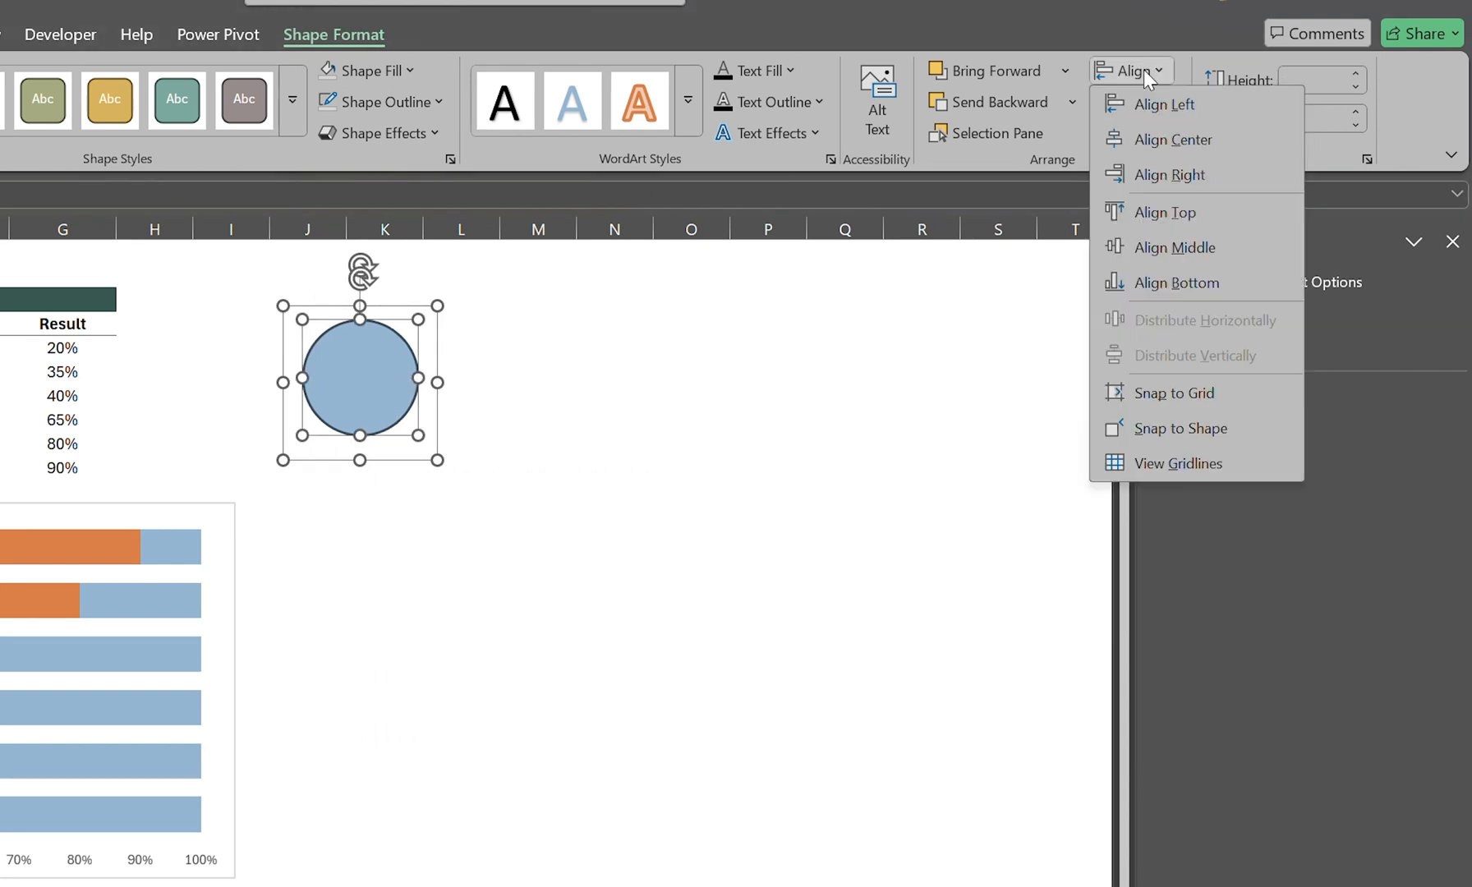
pyautogui.click(1152, 247)
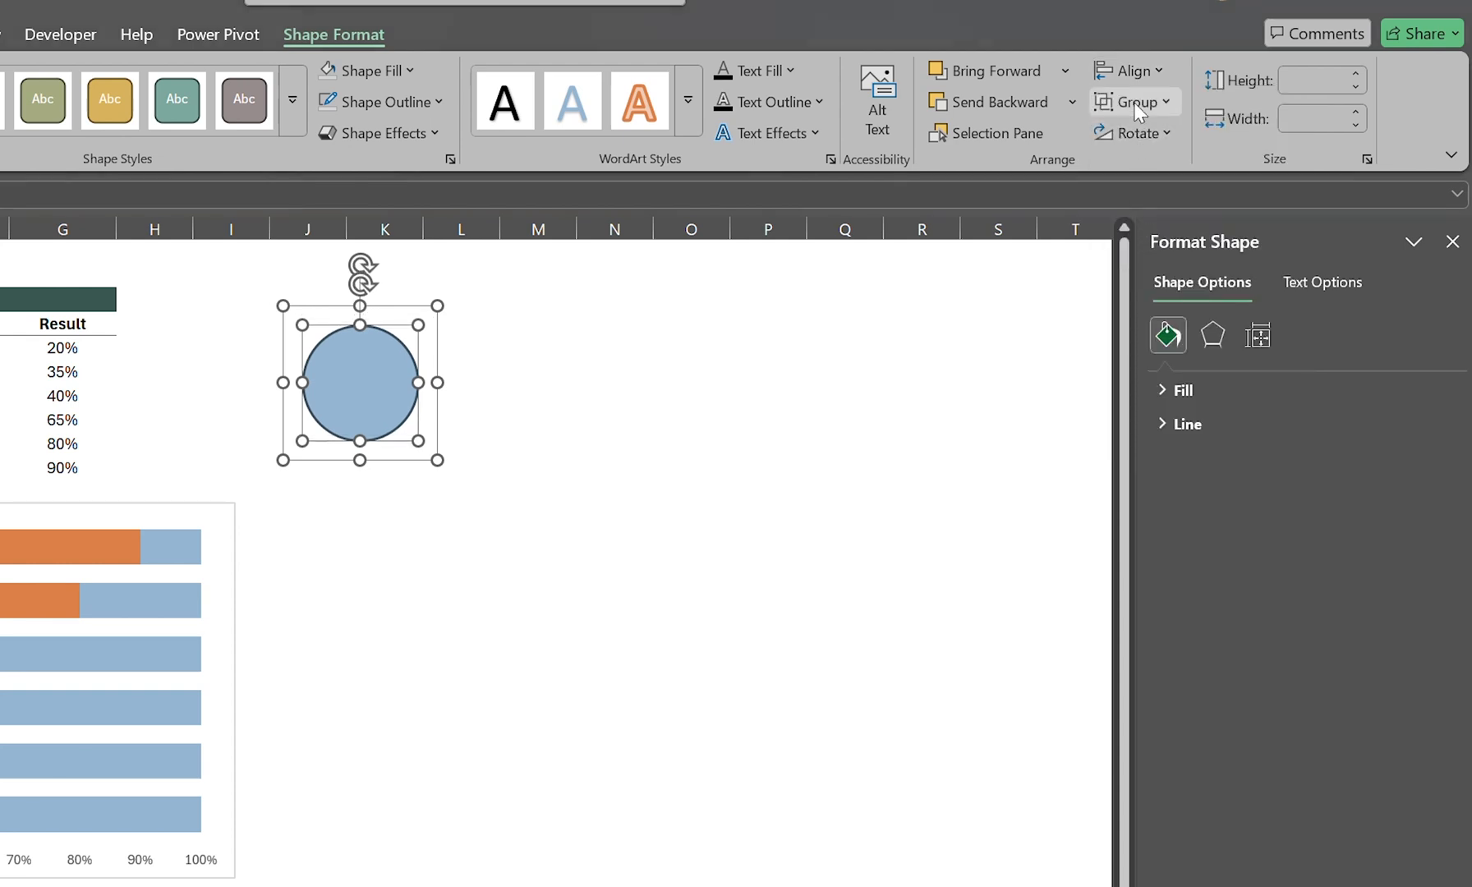
pyautogui.click(1134, 103)
pyautogui.click(1143, 131)
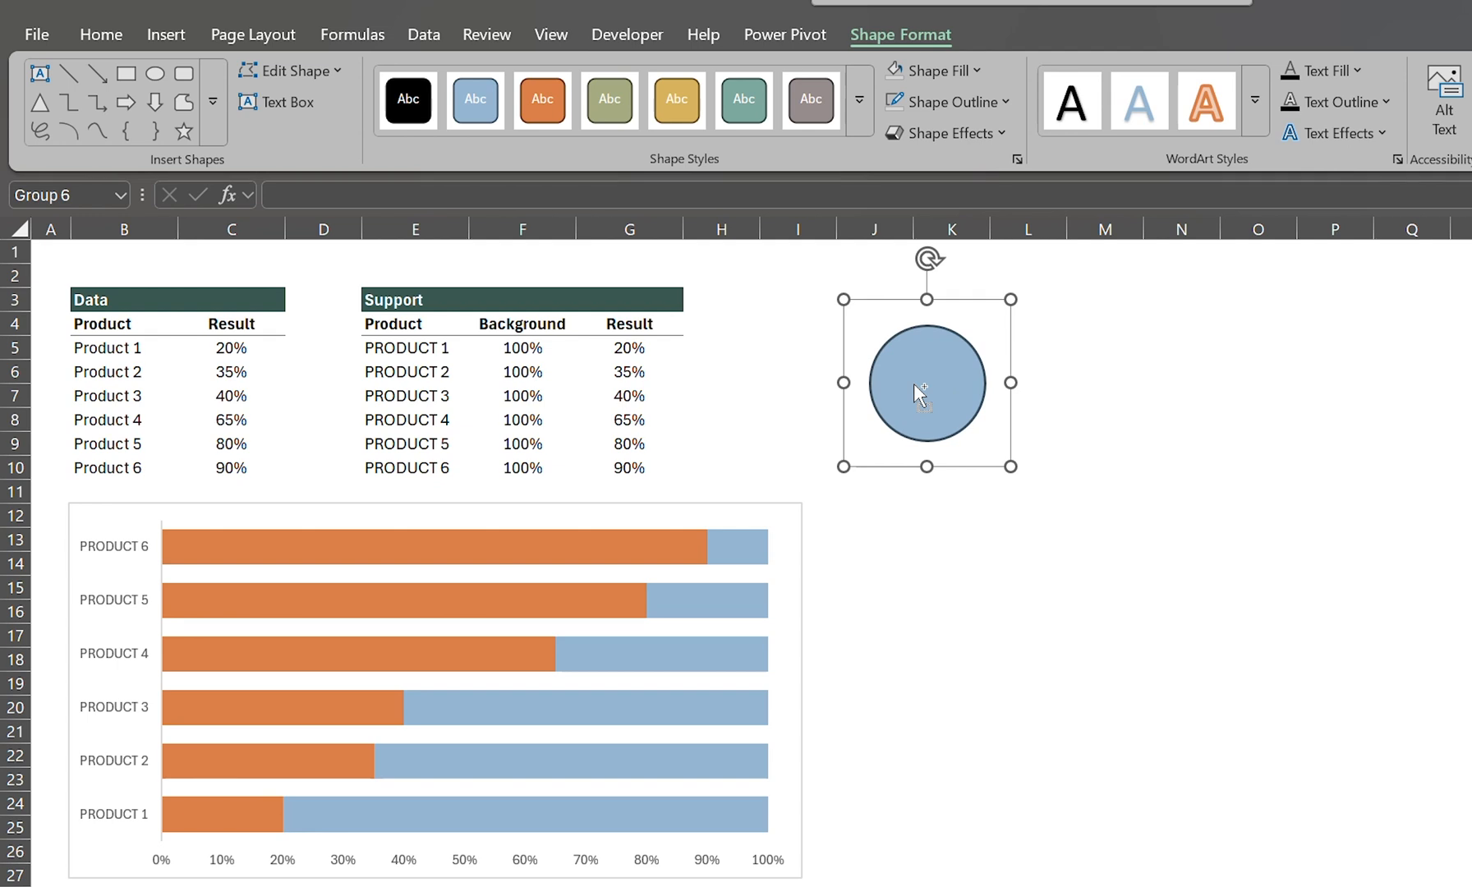
# Step: Duplicate the grouped circle beside the original, around columns L to N, and set the copy's circle to no fill
pyautogui.moveTo(914, 383); pyautogui.dragTo(1111, 369)
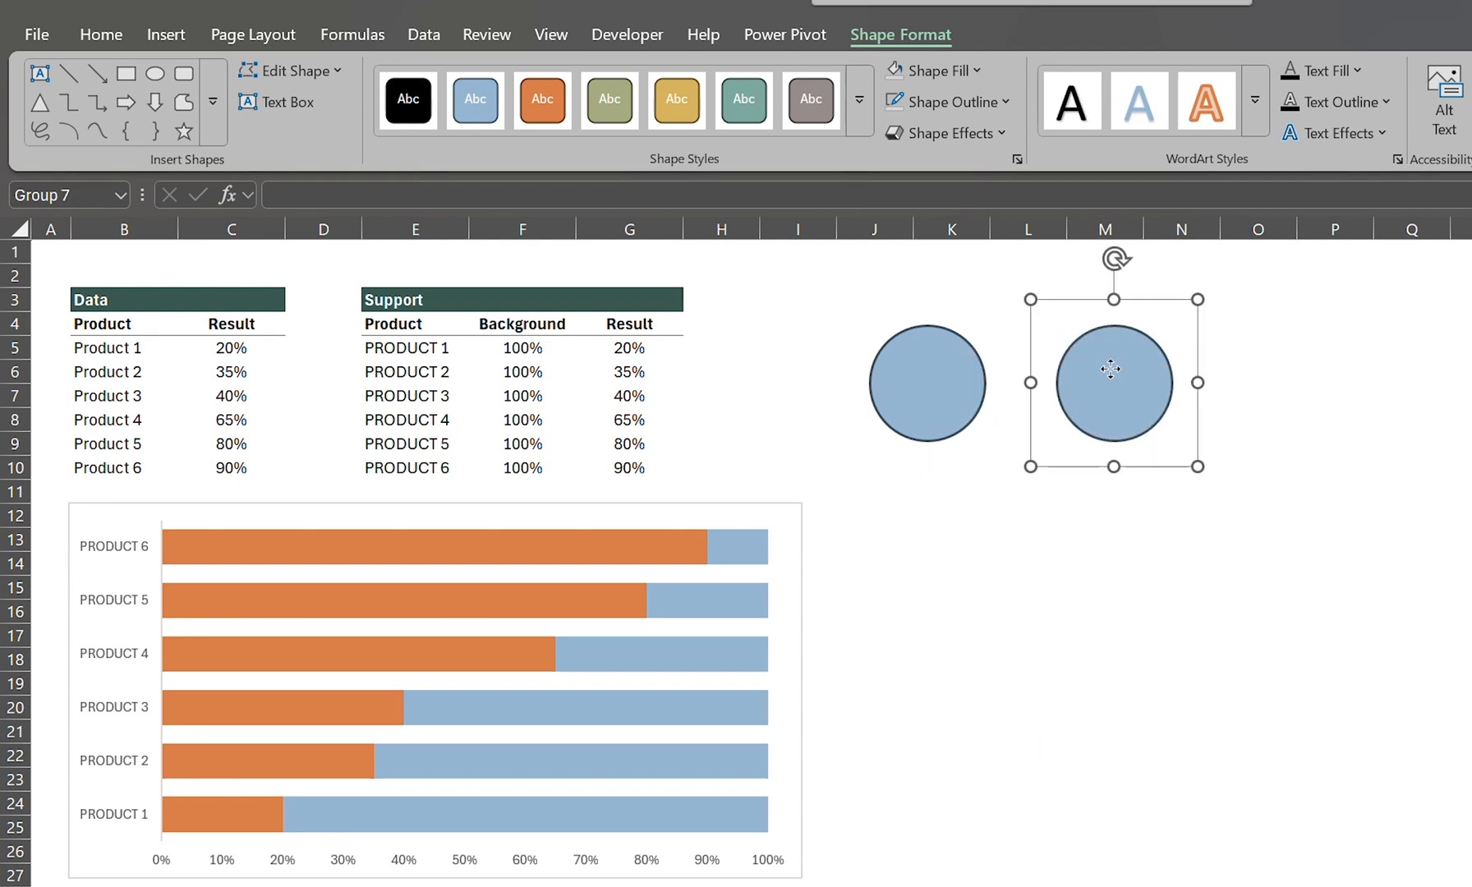
pyautogui.click(1111, 368)
pyautogui.click(932, 71)
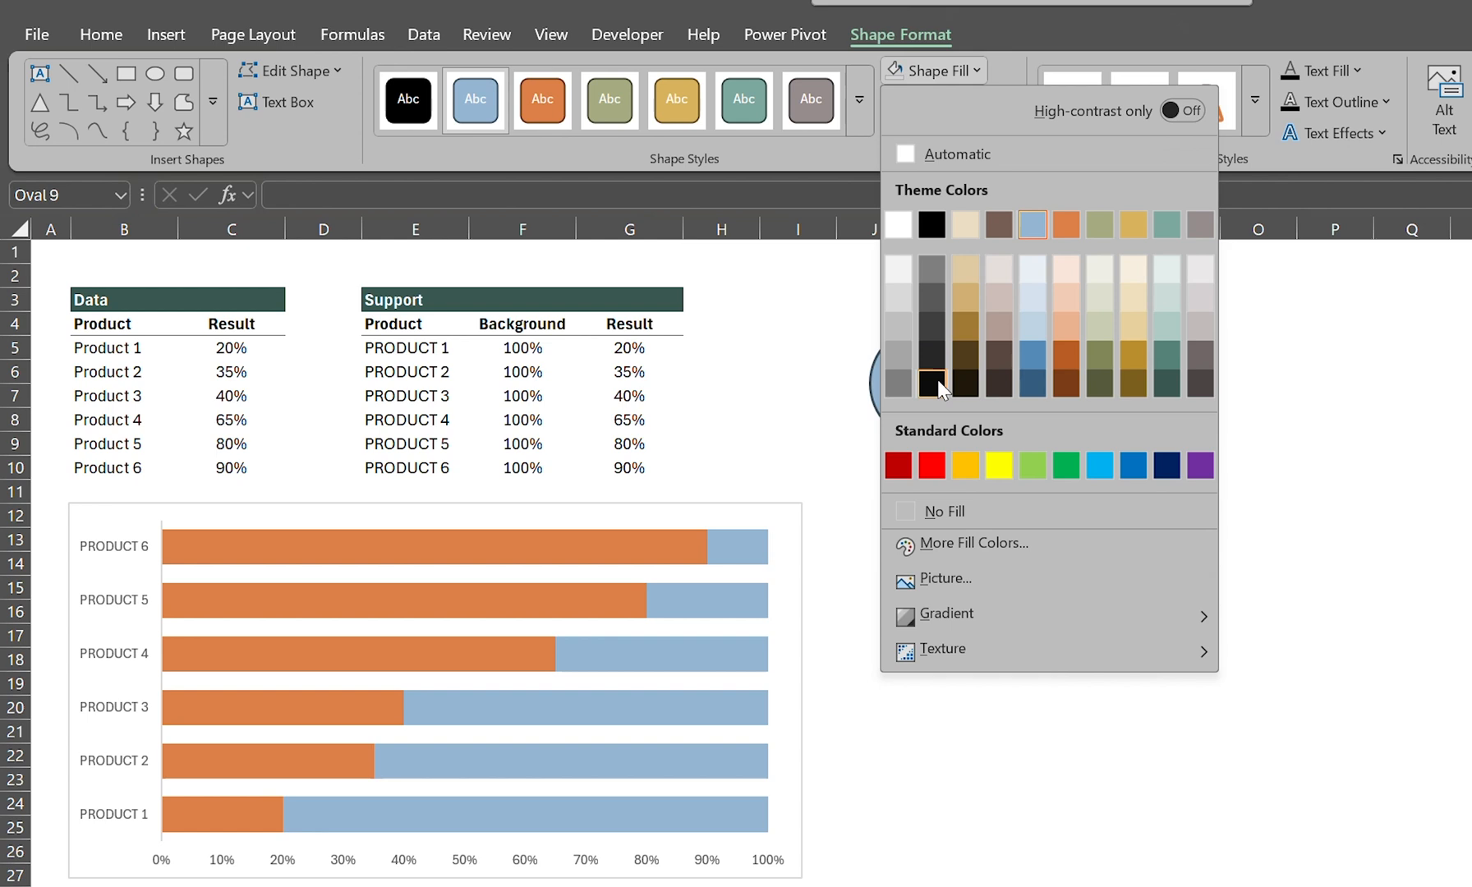
pyautogui.click(943, 513)
pyautogui.click(1008, 512)
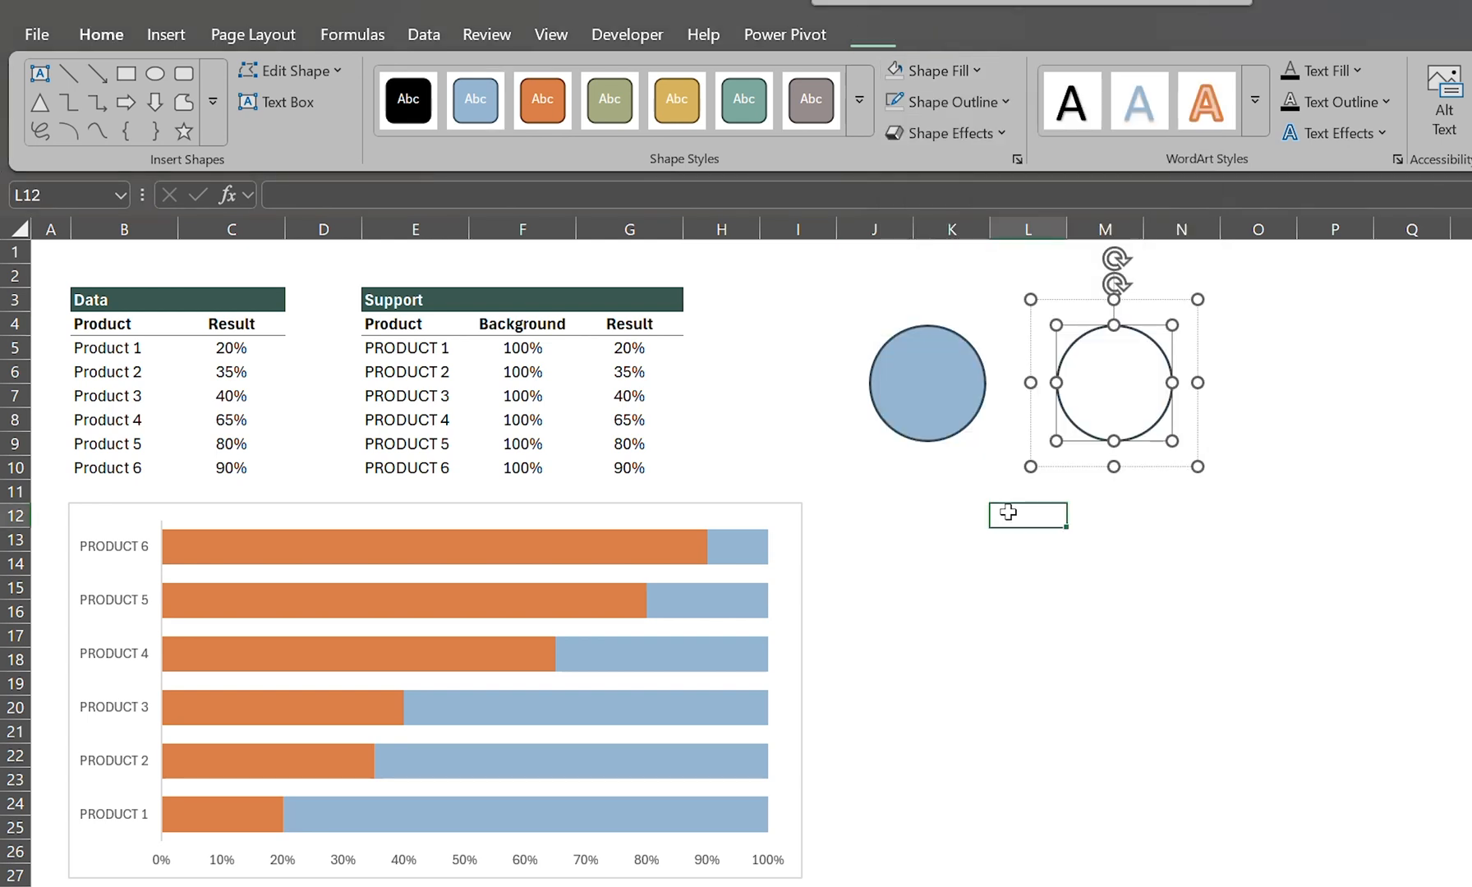
# Step: Copy the unfilled circle group and paste it onto the chart's Background series as its picture fill
pyautogui.click(1142, 450)
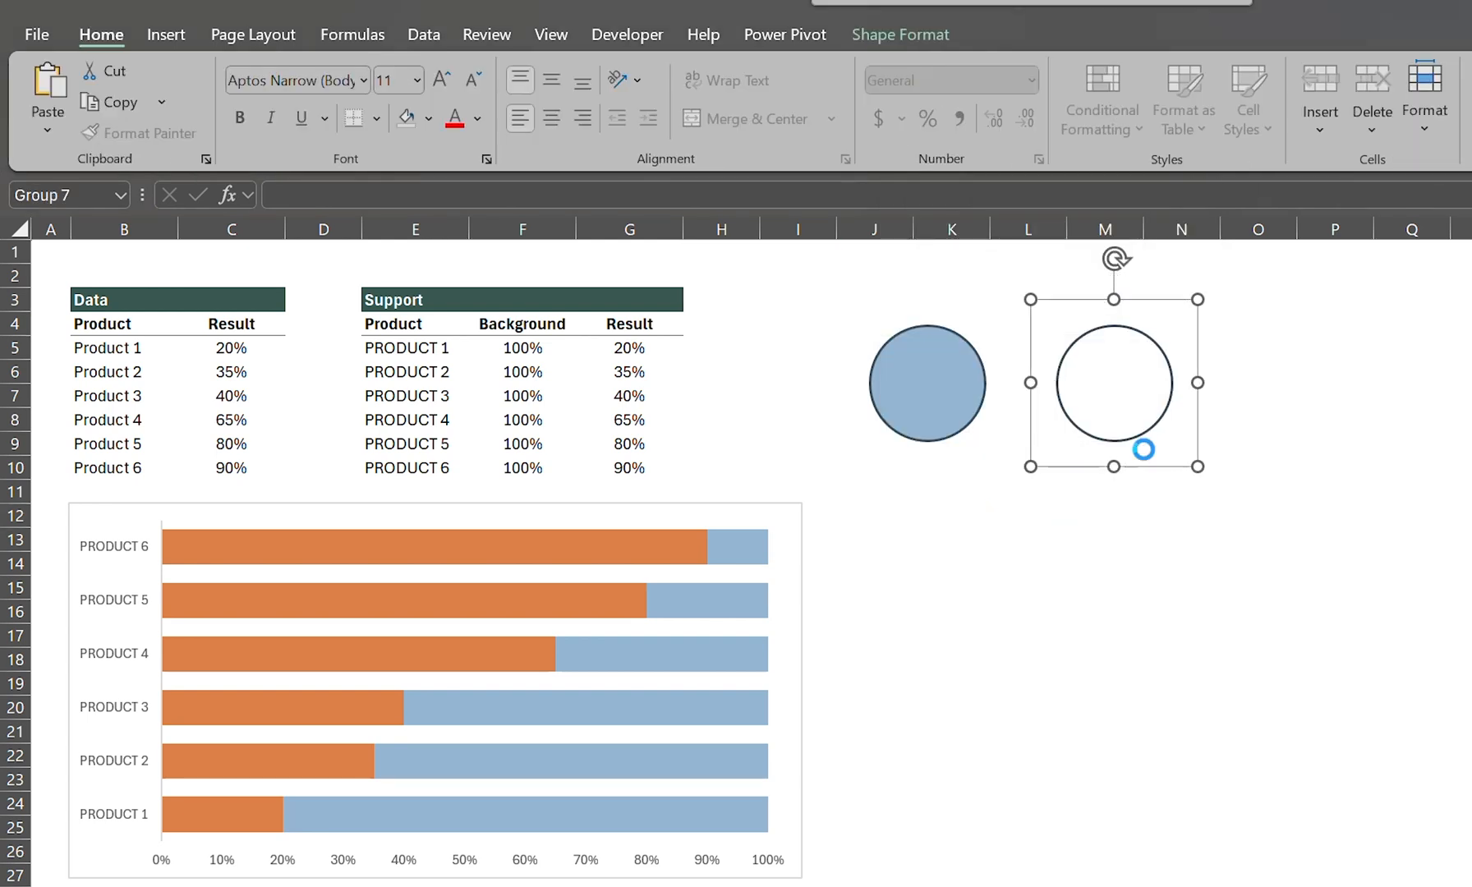
pyautogui.hotkey('ctrl', 'c')
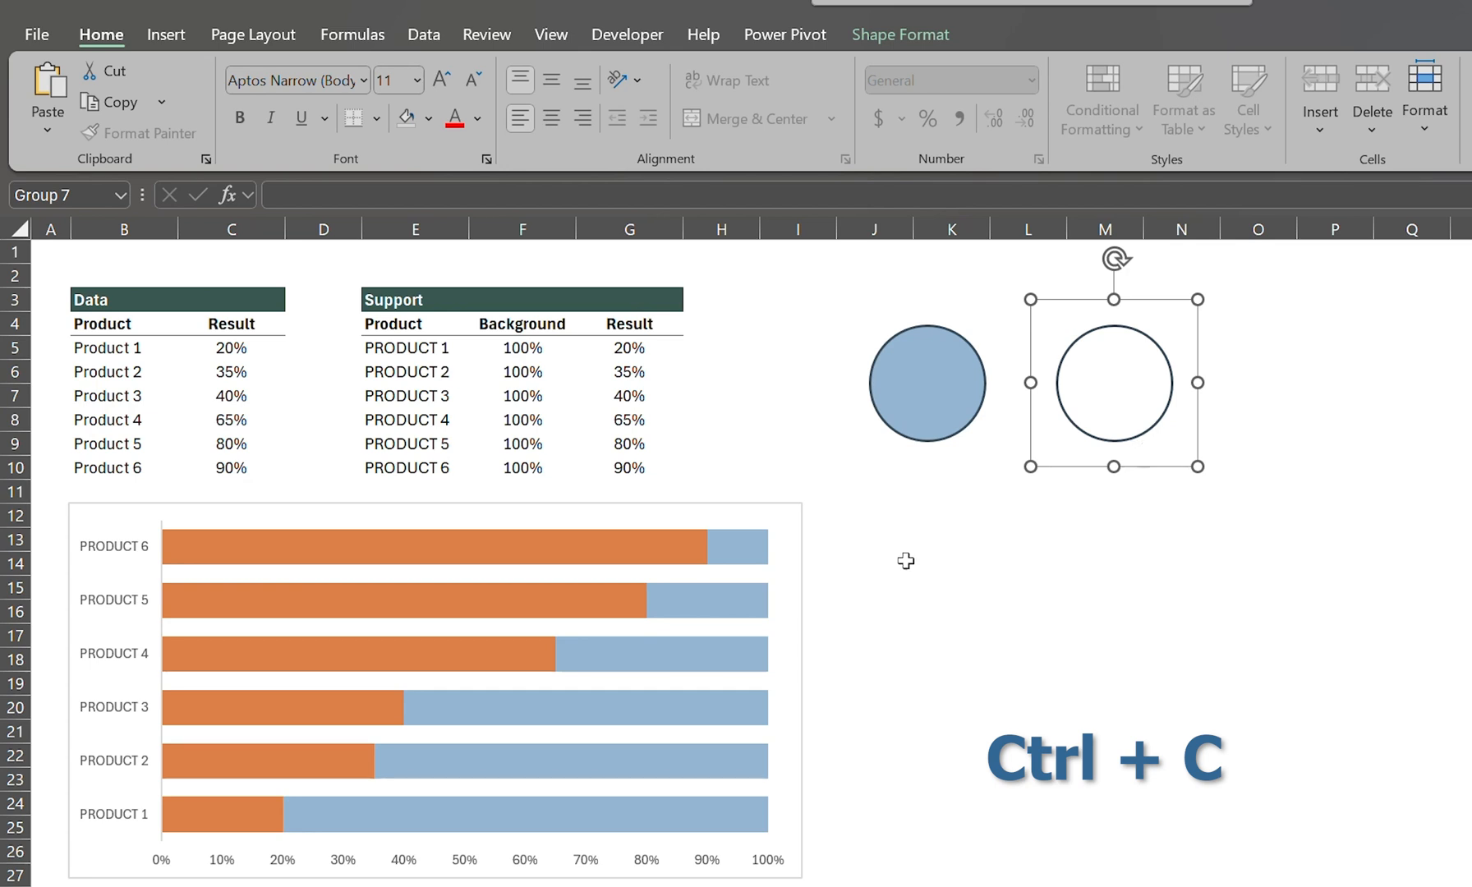
pyautogui.click(738, 595)
pyautogui.hotkey('ctrl', 'v')
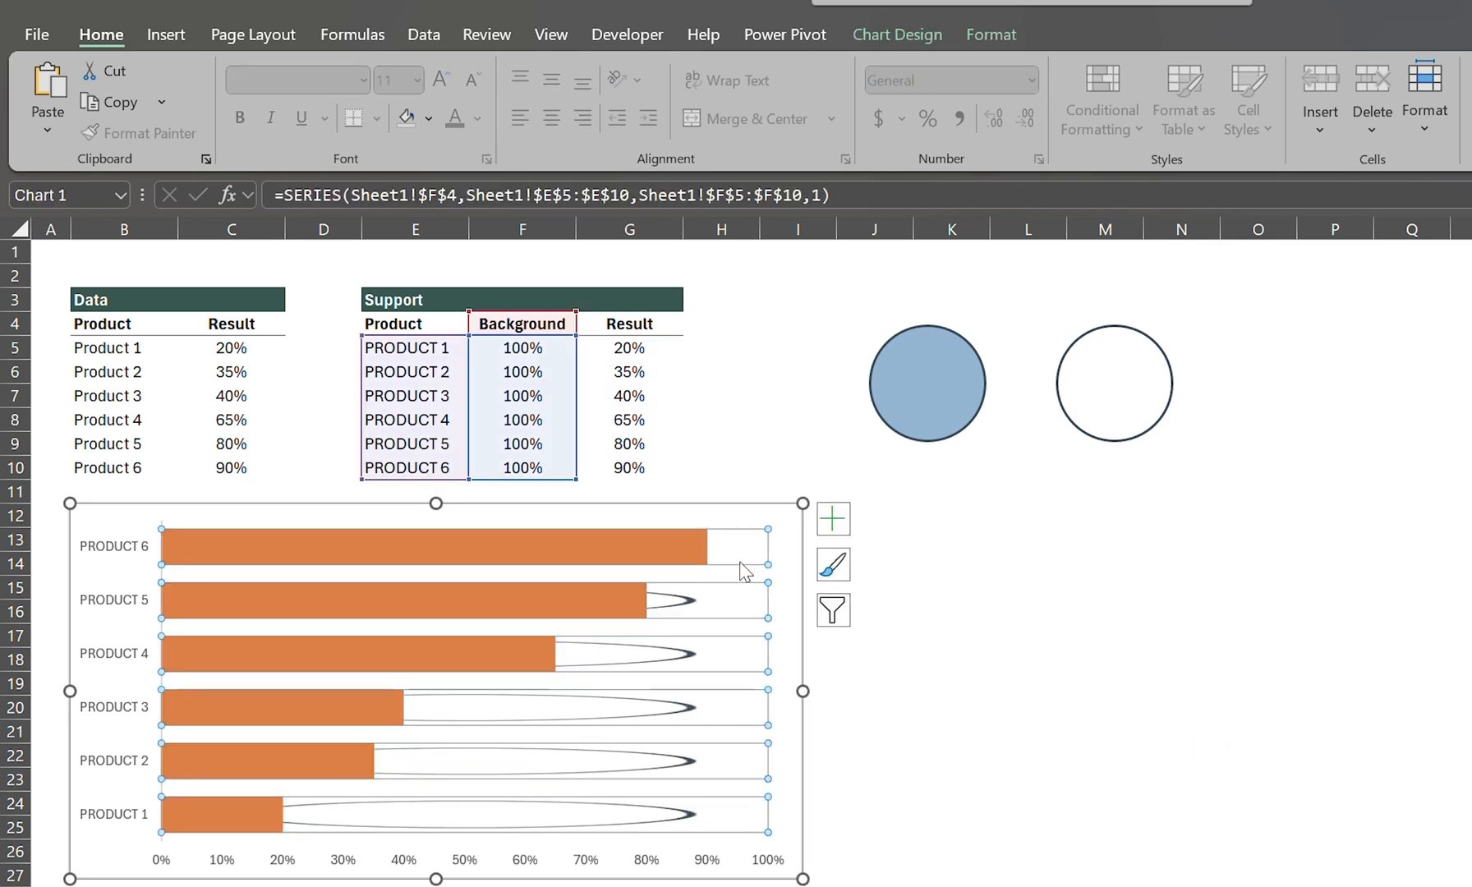
# Step: Copy the filled blue circle group and paste it onto the chart's Result series as its picture fill
pyautogui.click(974, 447)
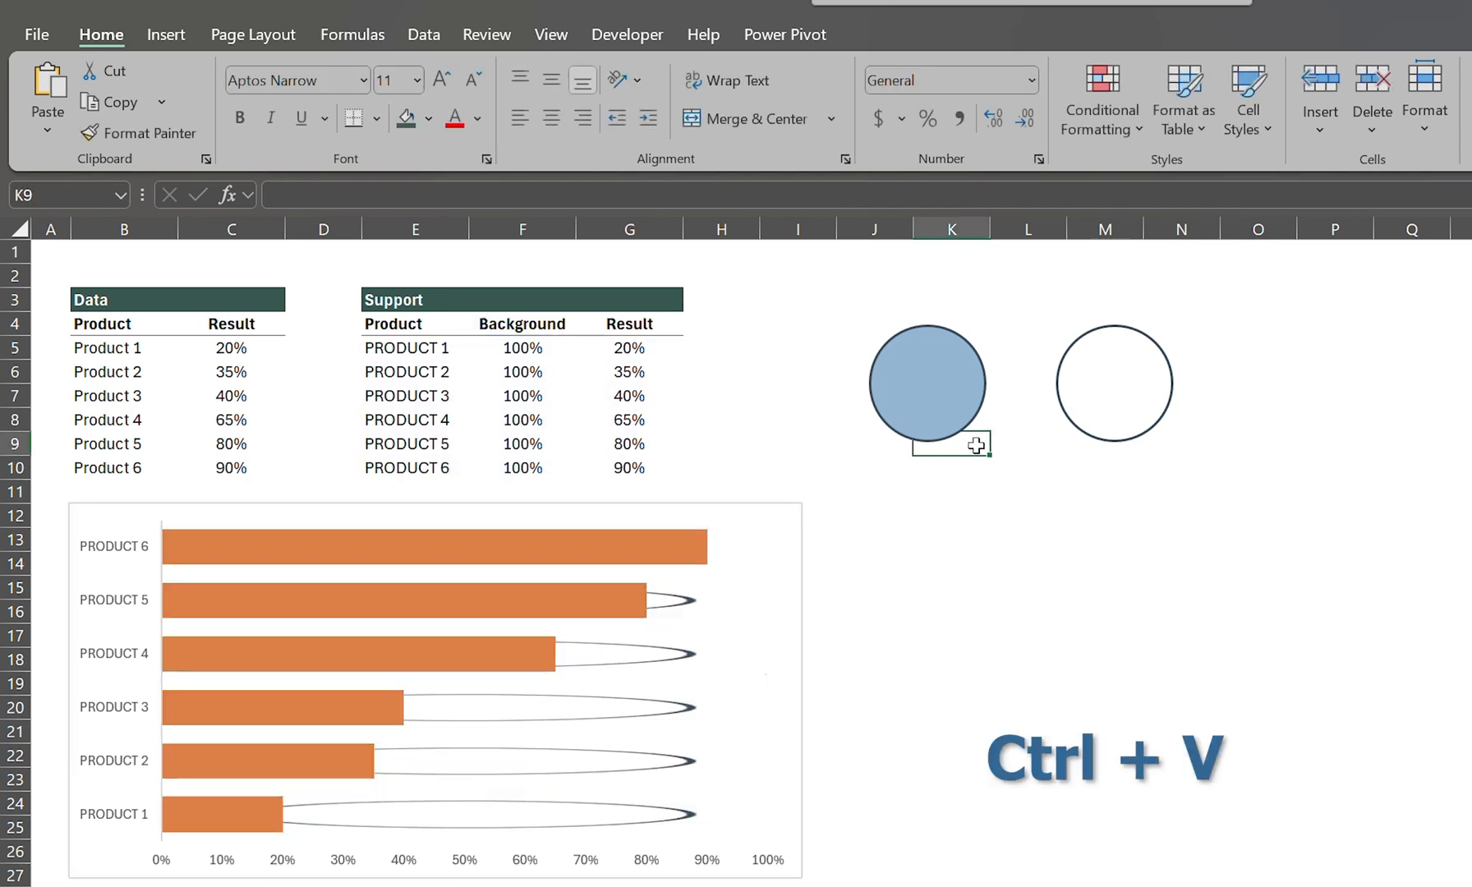
pyautogui.click(983, 415)
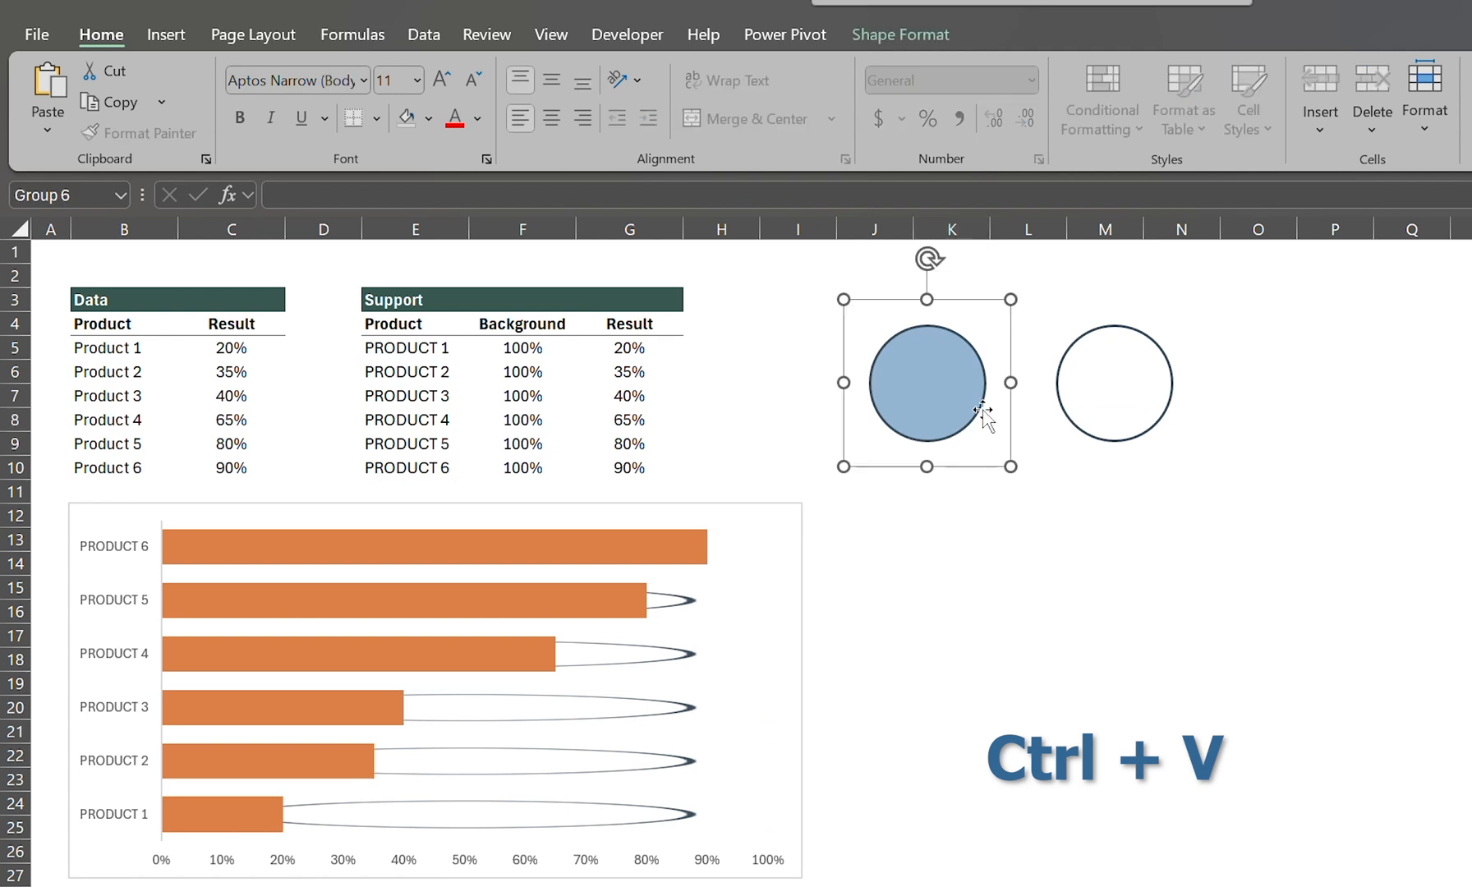
pyautogui.click(562, 544)
pyautogui.hotkey('ctrl', 'v')
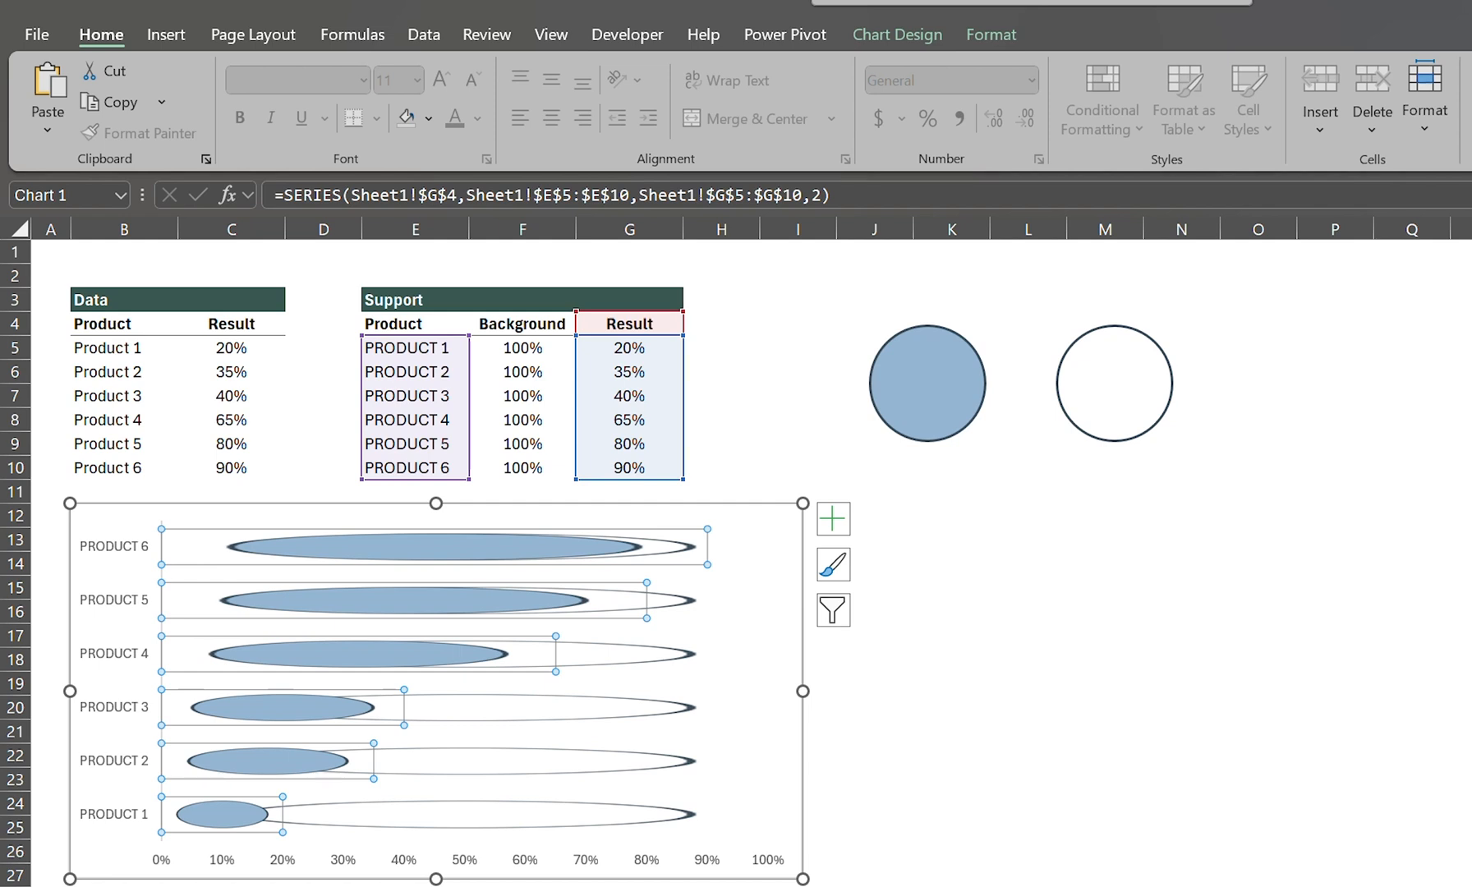
# Step: Set the Result series' picture fill to Stack and Scale with 0.05 units per picture
pyautogui.click(1152, 389)
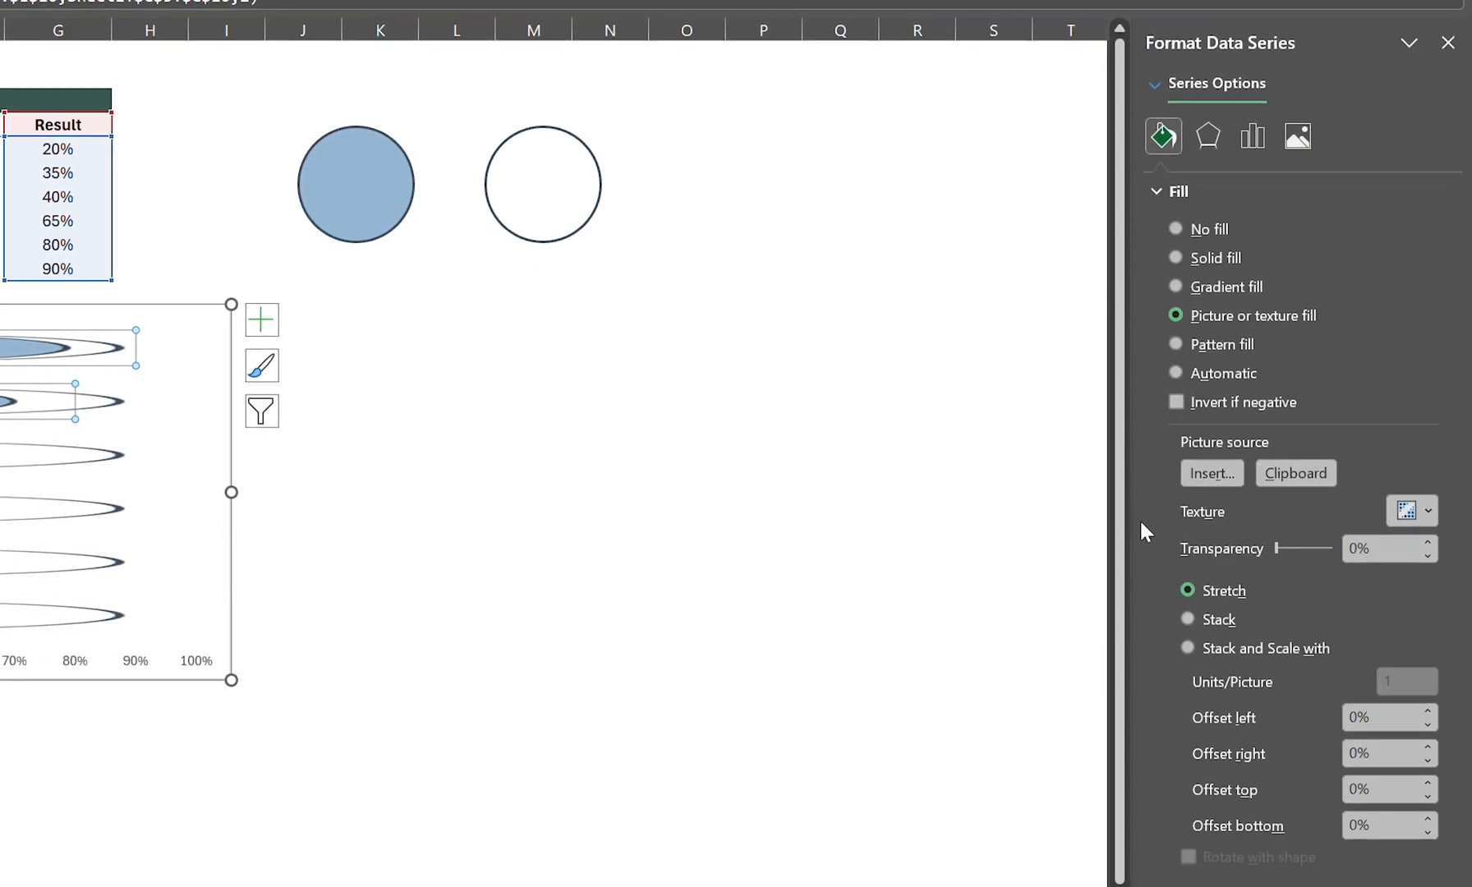
pyautogui.click(1236, 653)
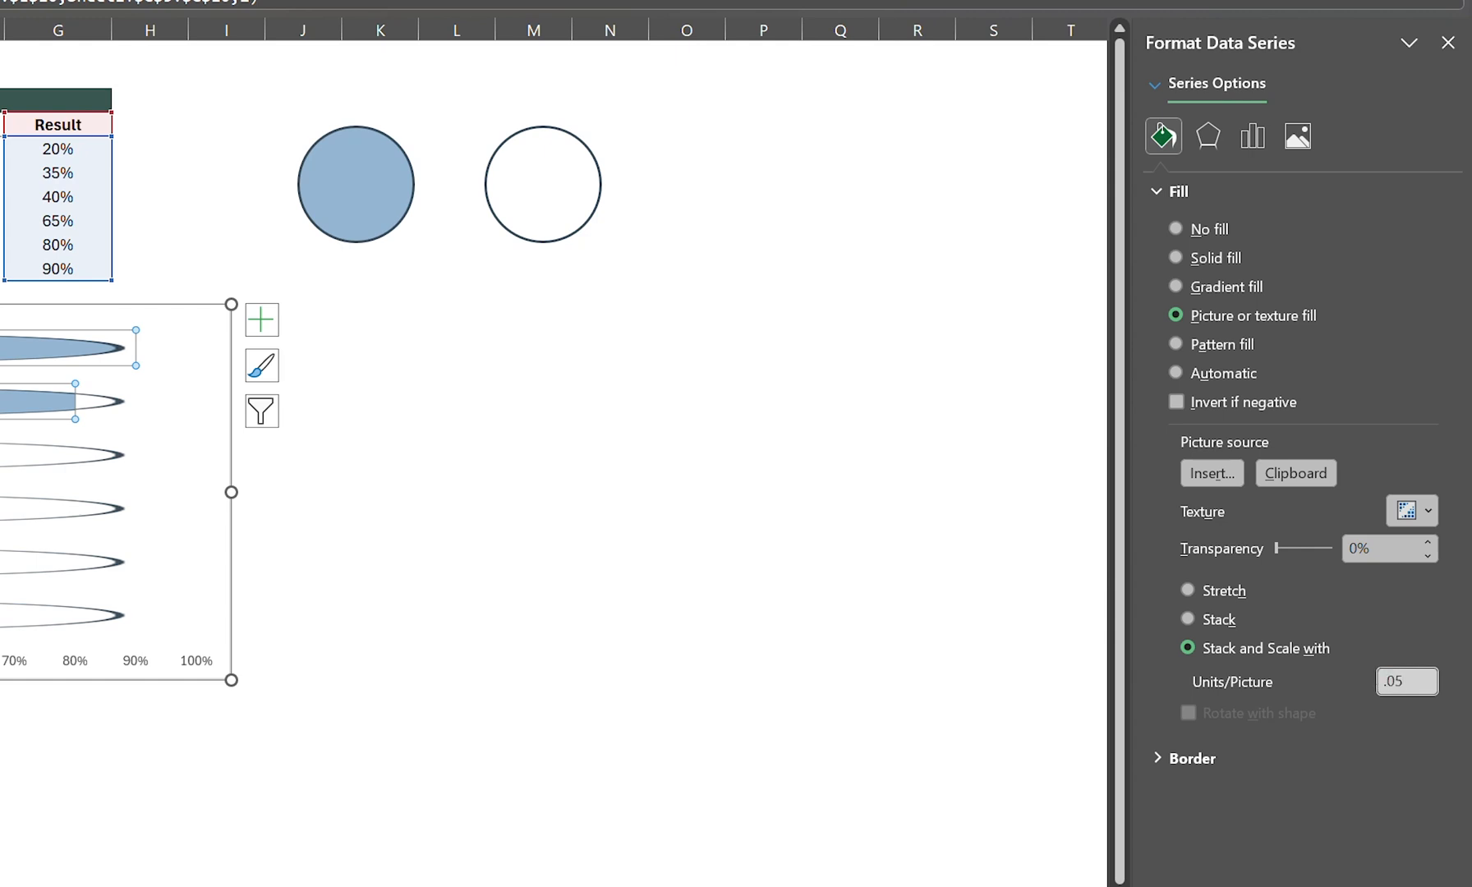
pyautogui.press('Tab')
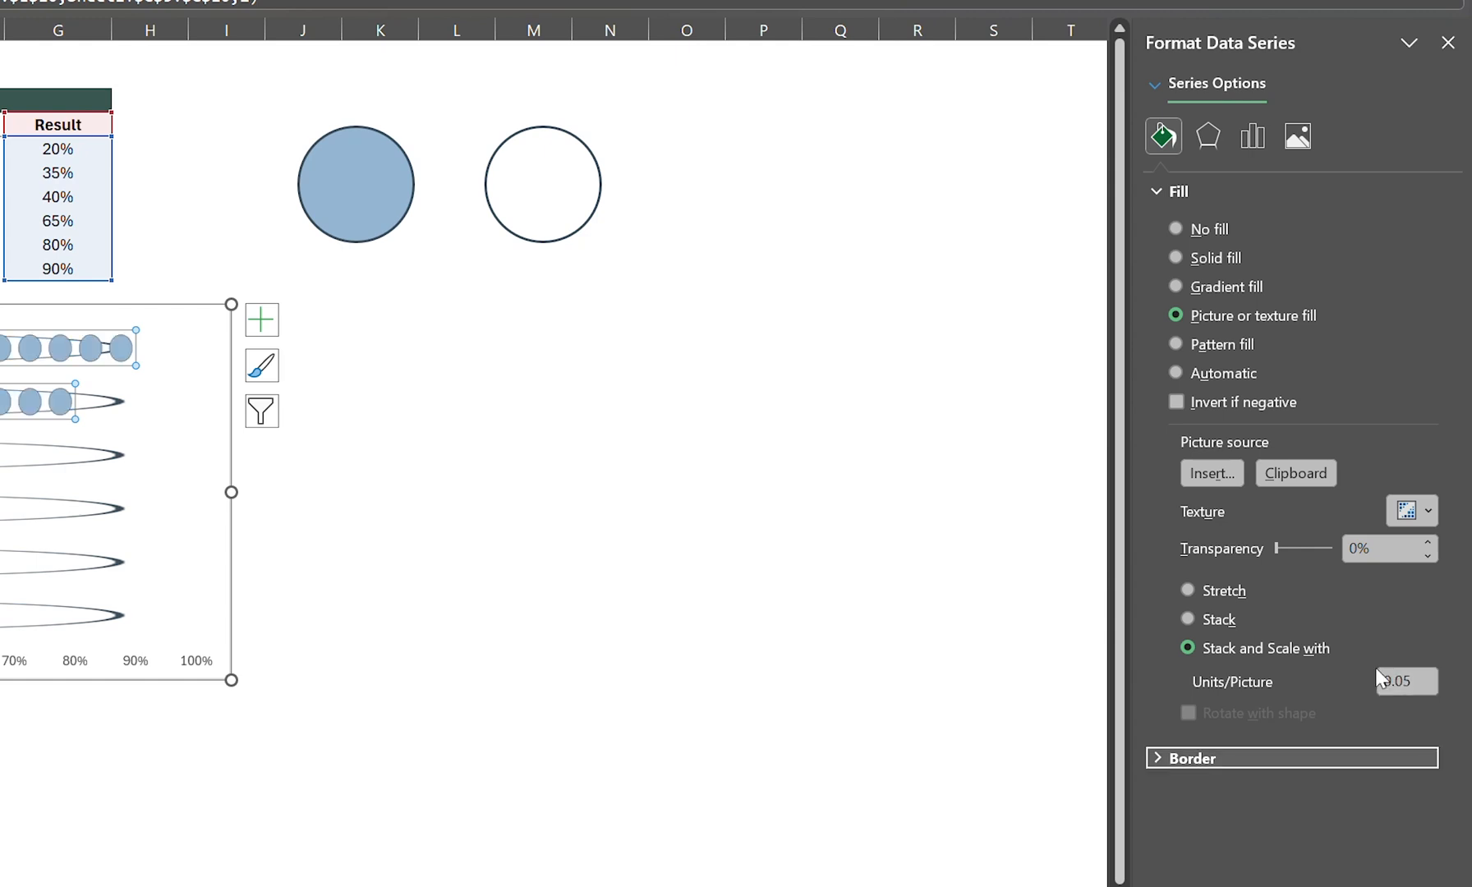
# Step: Set the Background series' picture fill to Stack and Scale with 0.05 units per picture
pyautogui.click(105, 510)
pyautogui.click(1252, 133)
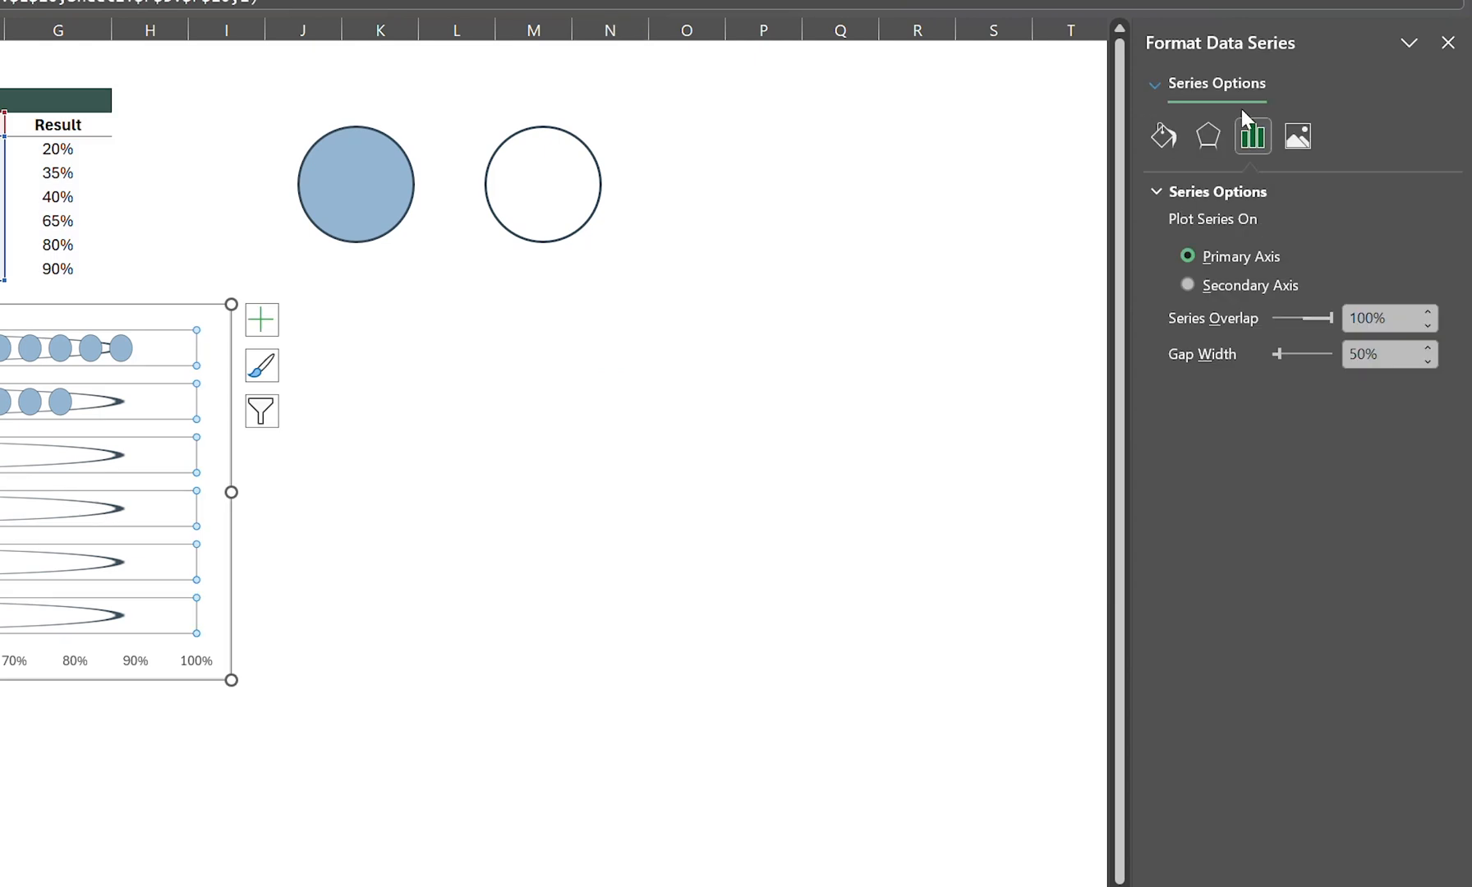
pyautogui.click(1167, 141)
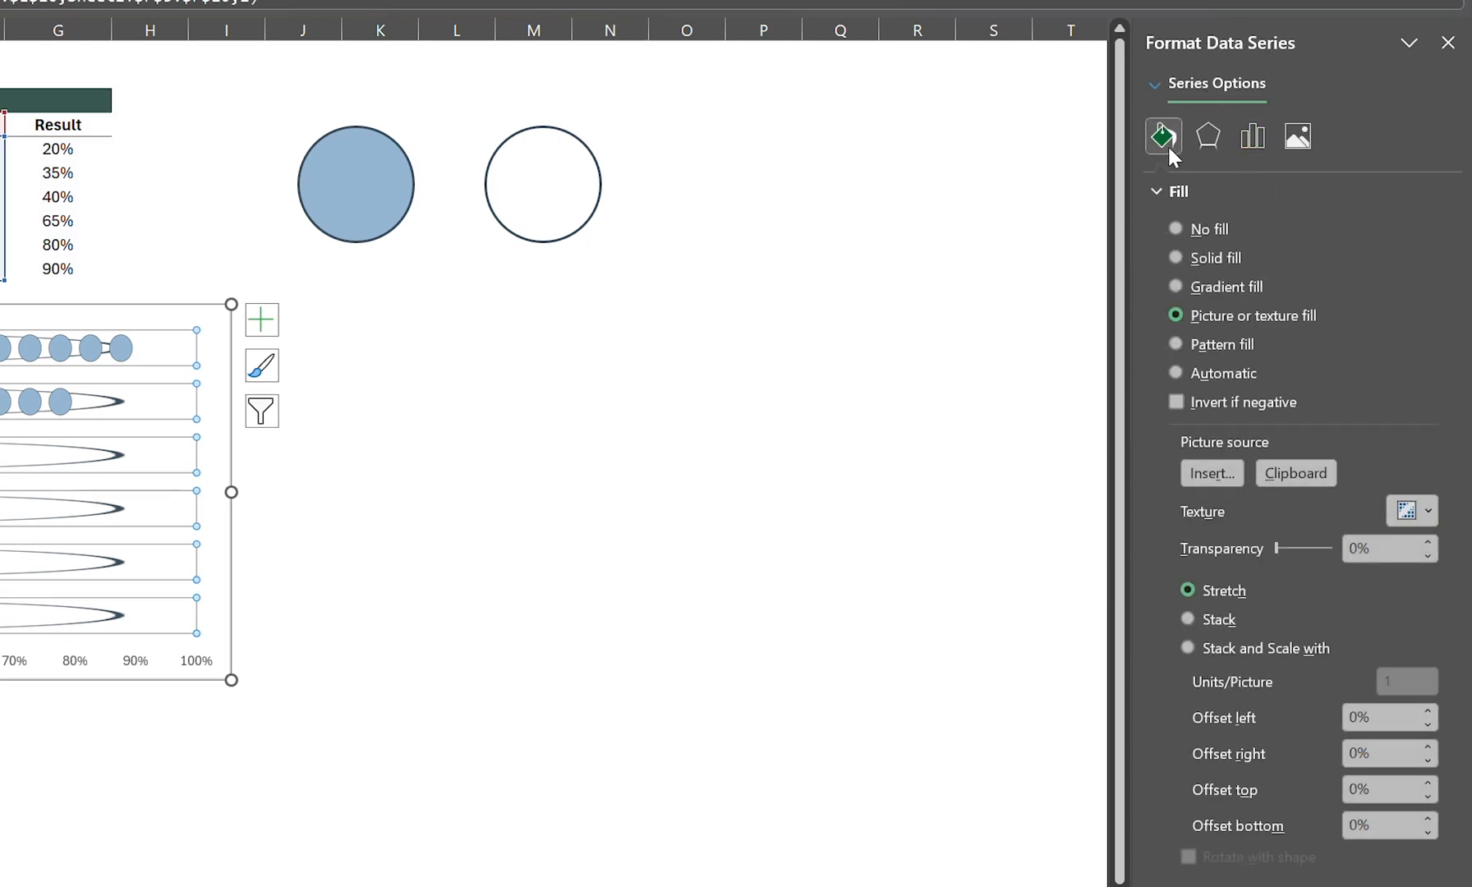
pyautogui.click(1270, 649)
pyautogui.doubleClick(1396, 681)
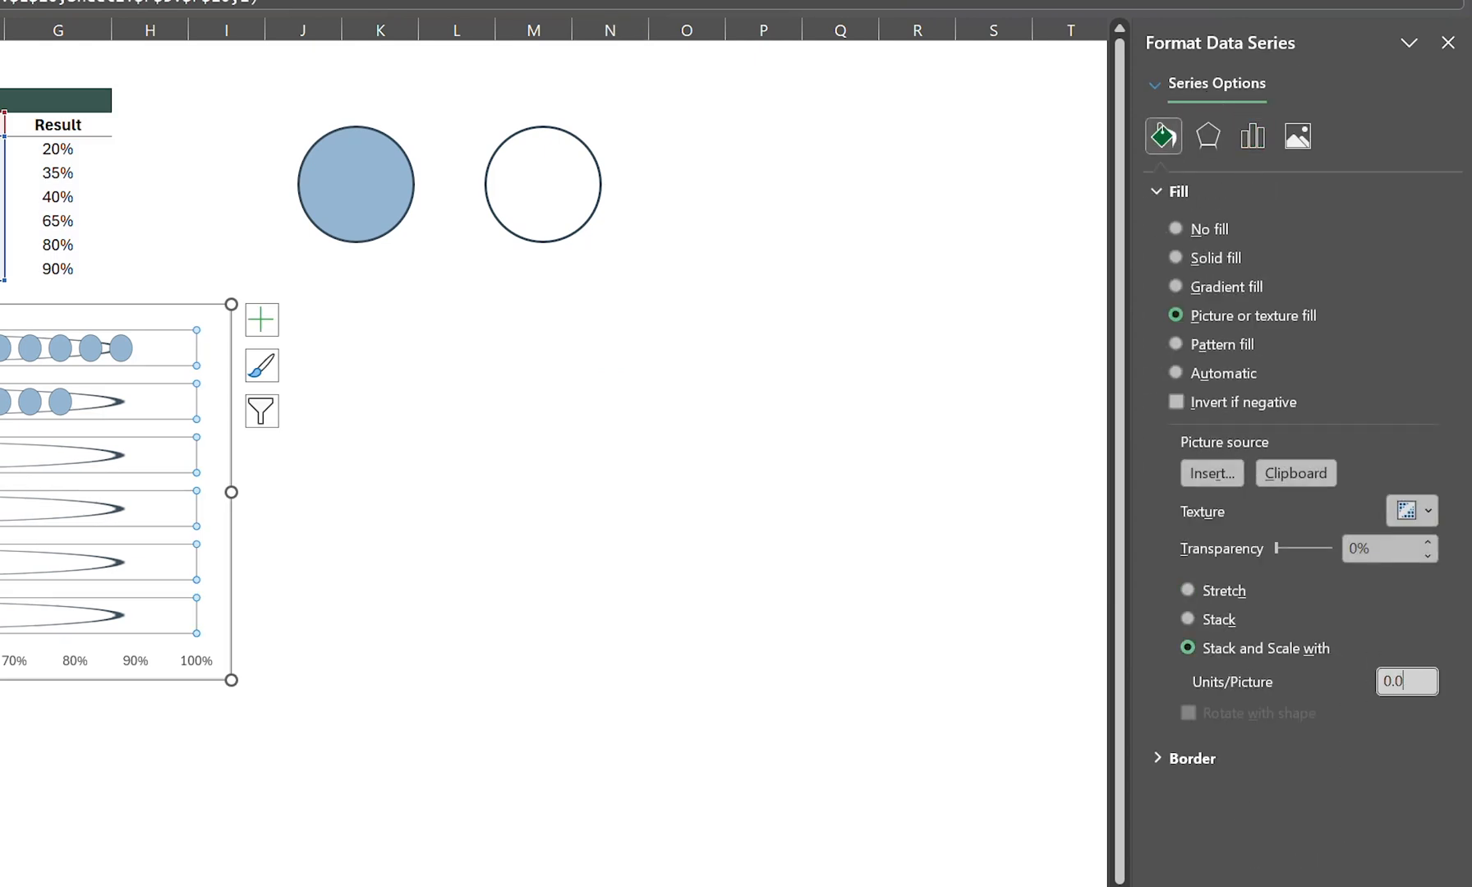
pyautogui.write('0.05')
pyautogui.press('Return')
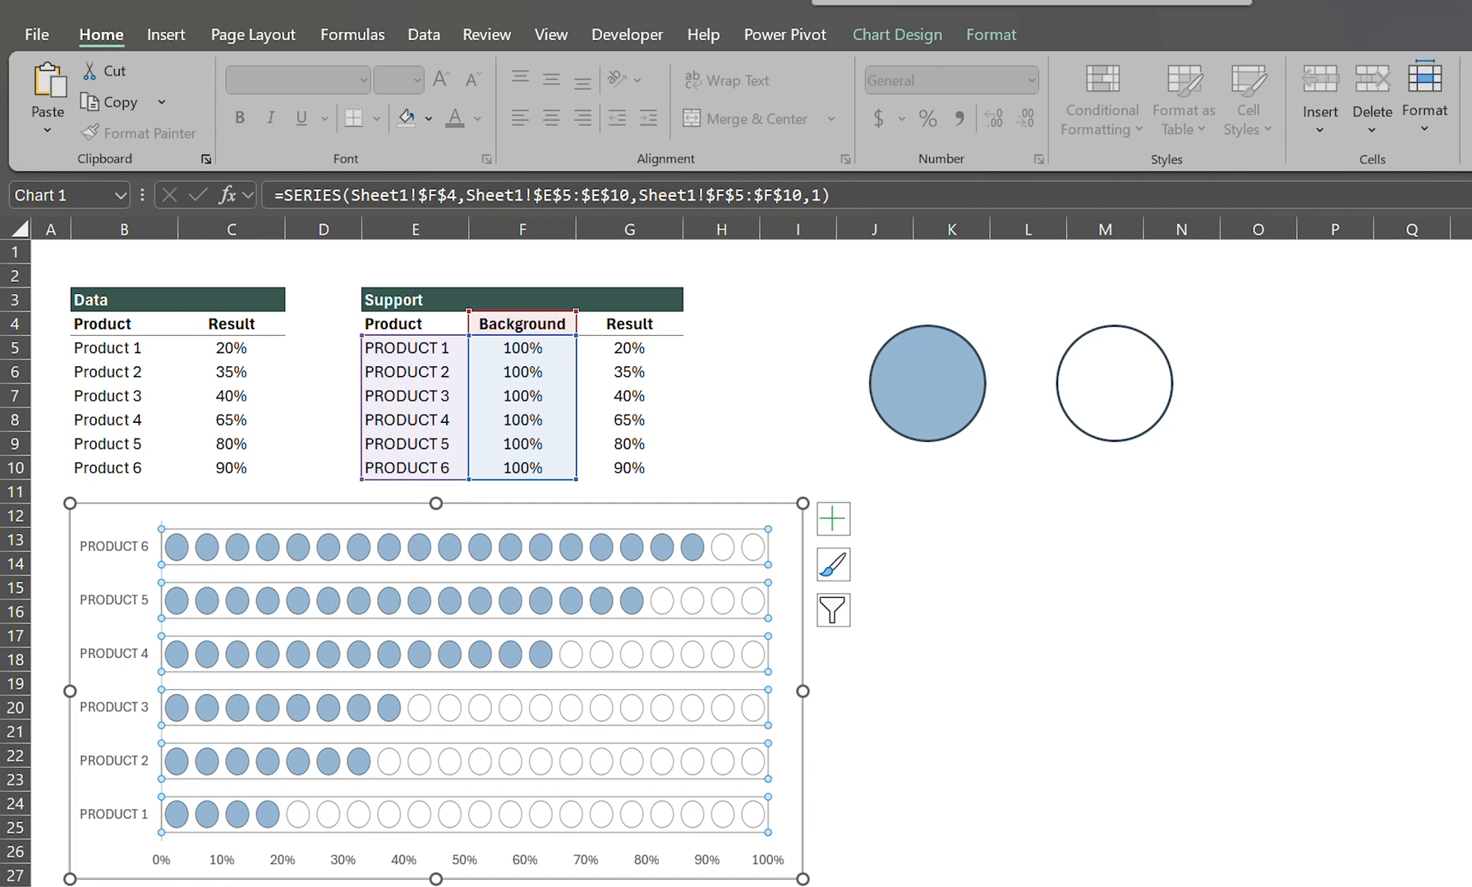
# Step: Widen the chart until it reaches into column J, and delete its horizontal percentage axis
pyautogui.click(968, 800)
pyautogui.click(799, 697)
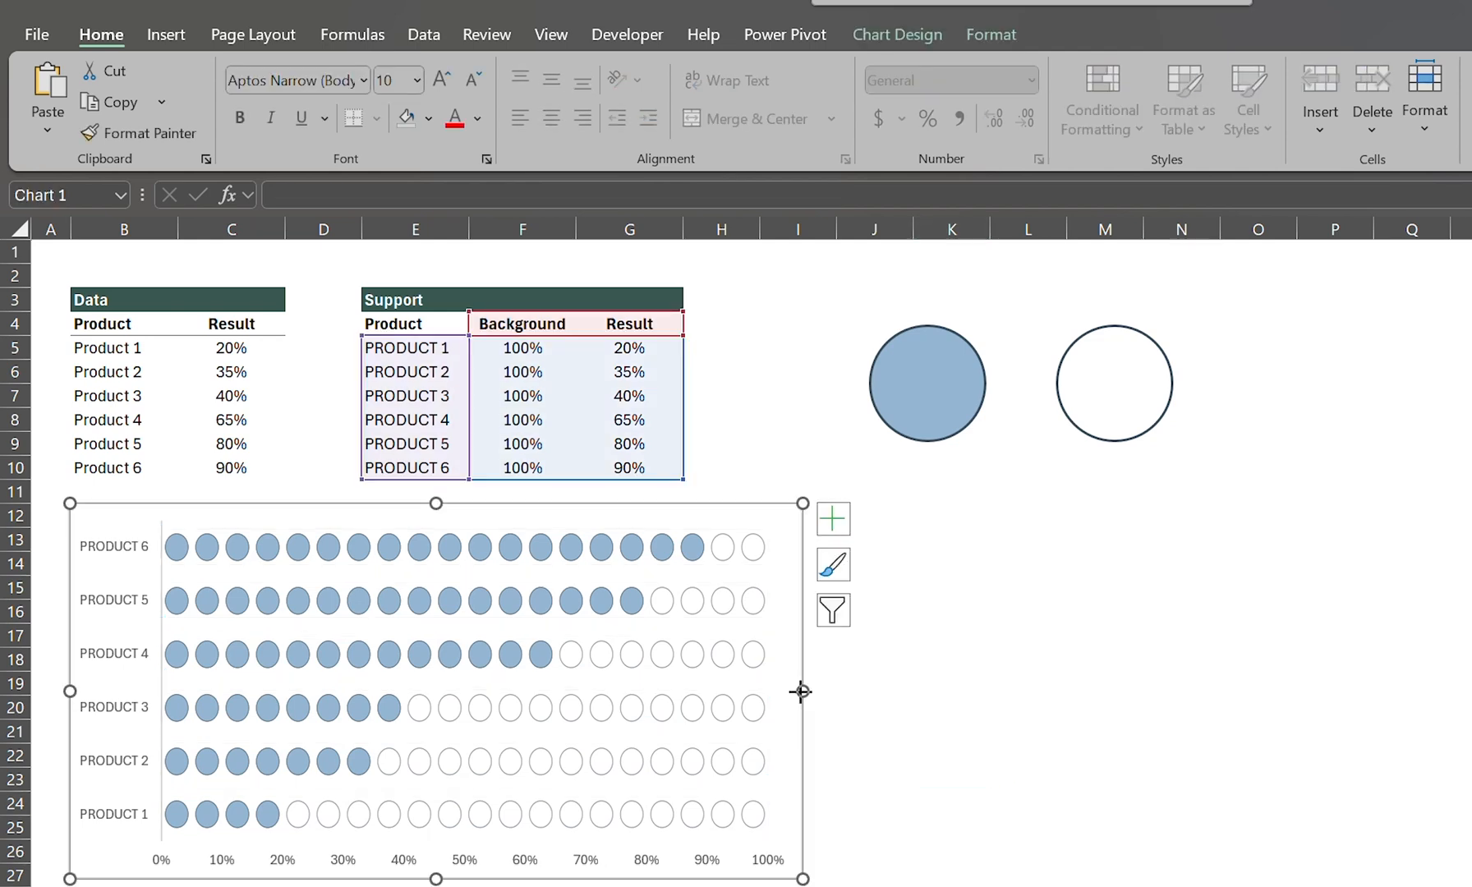
pyautogui.moveTo(801, 692); pyautogui.dragTo(895, 692)
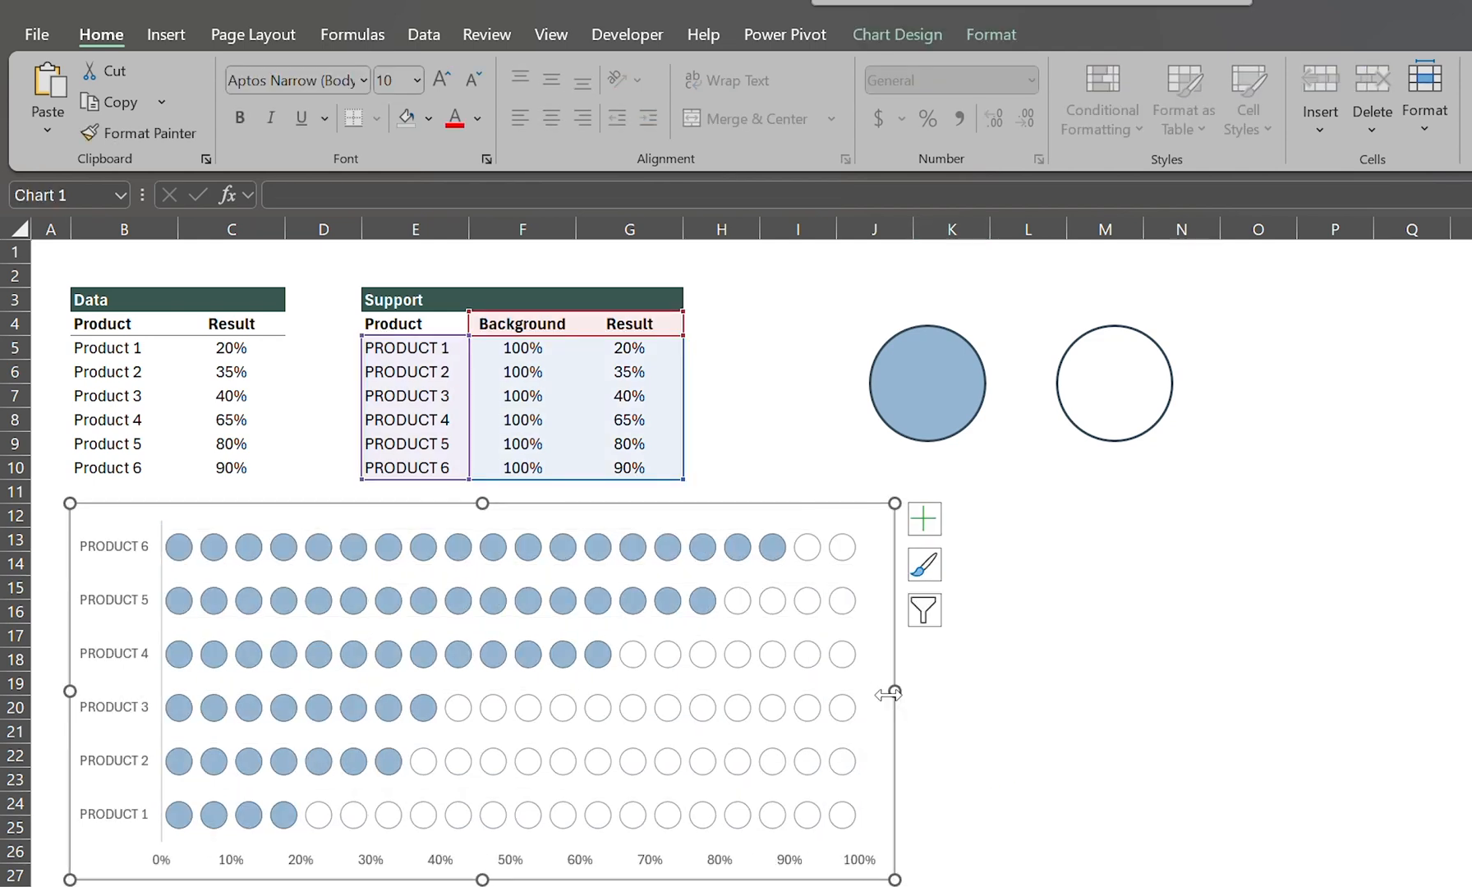
pyautogui.click(311, 868)
pyautogui.press('Delete')
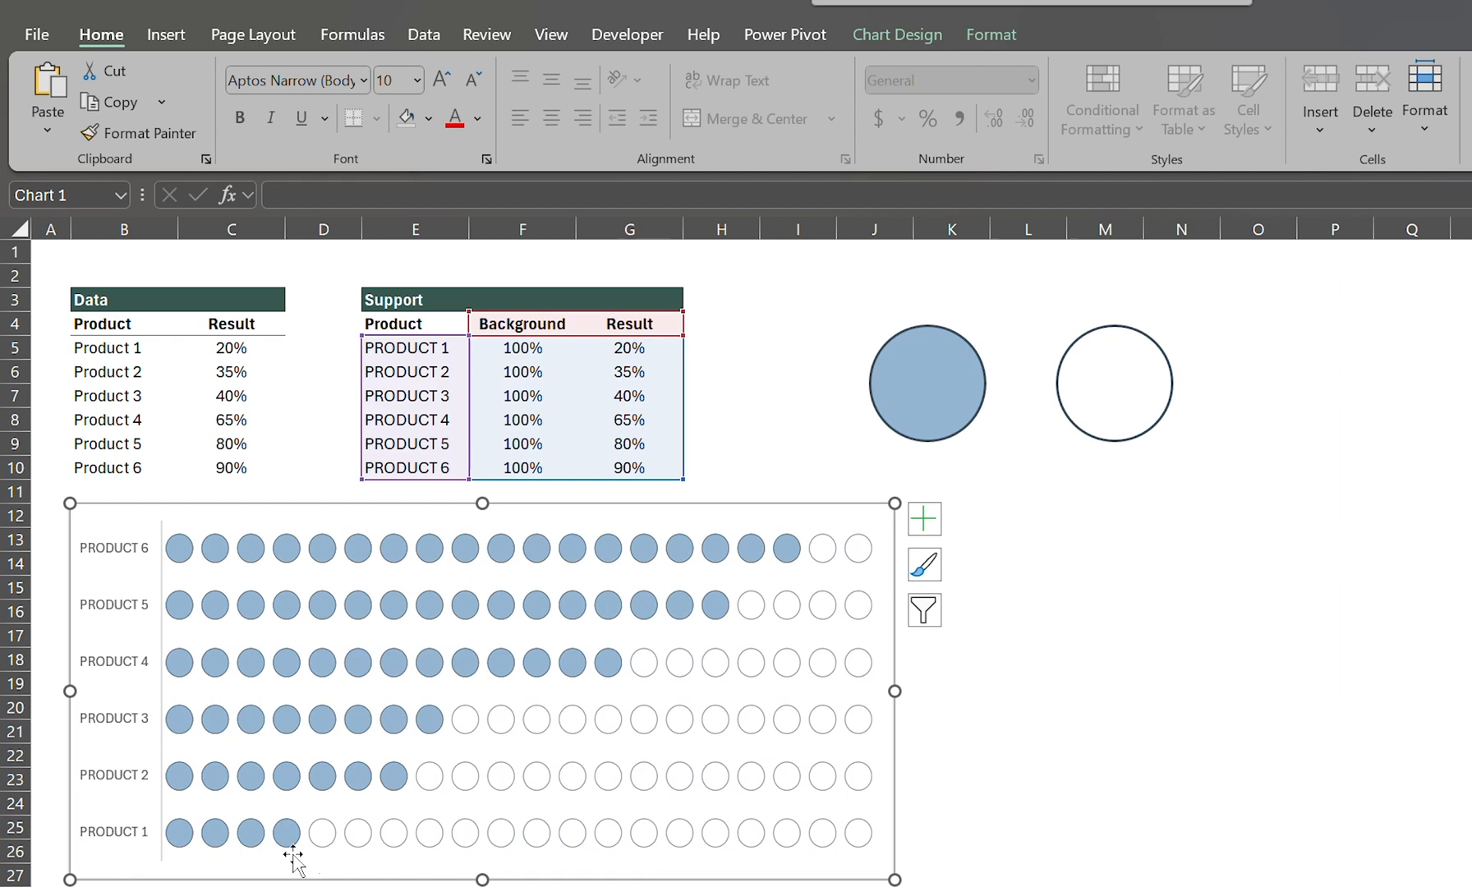
# Step: Make the chart's product axis labels bold and give them a darker blue font color
pyautogui.click(132, 723)
pyautogui.hotkey('ctrl', 'b')
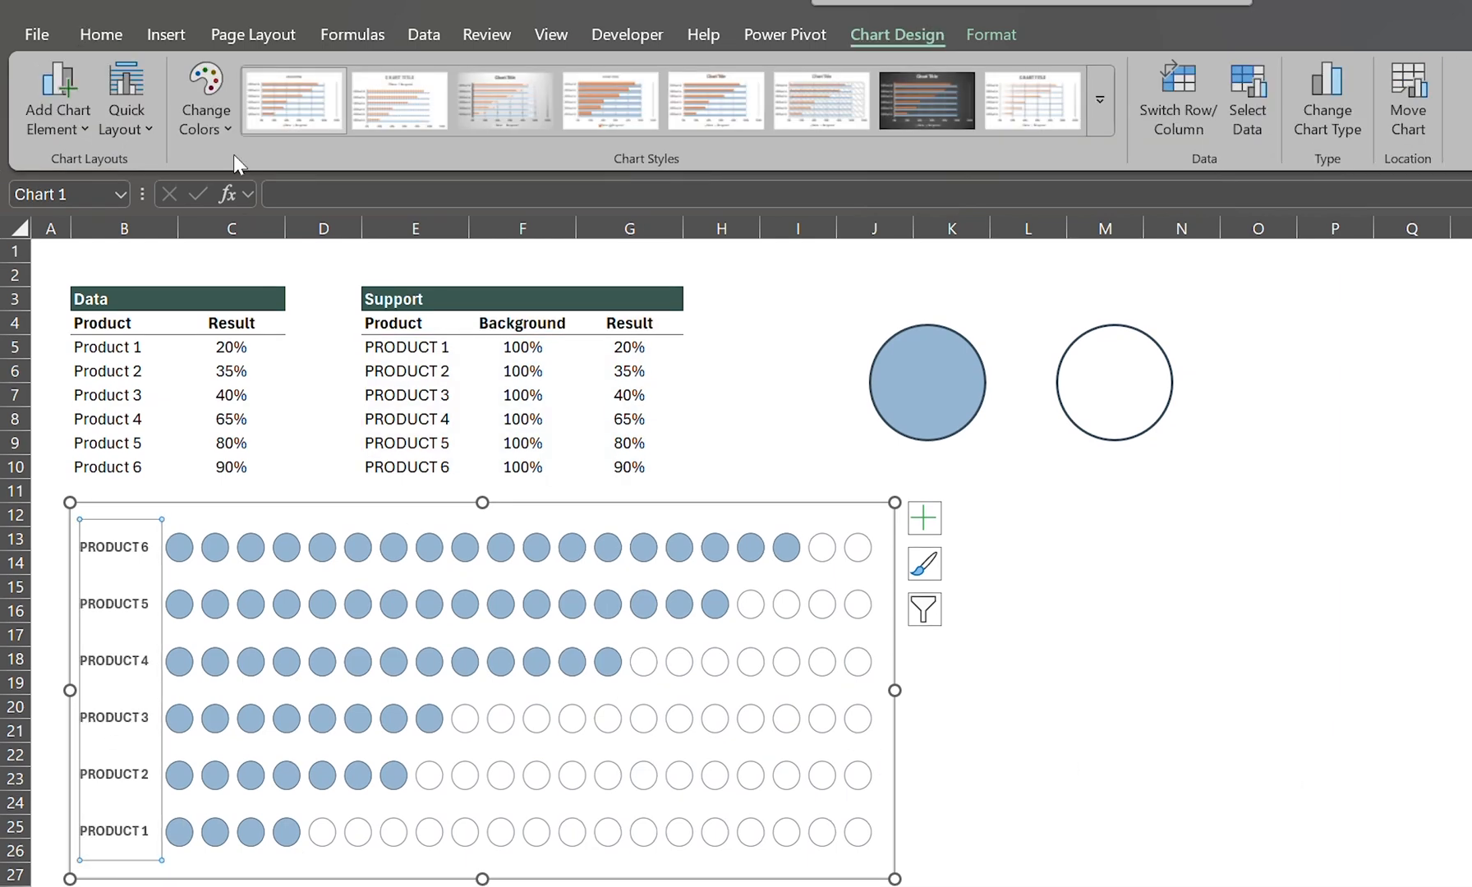
pyautogui.click(102, 39)
pyautogui.click(478, 119)
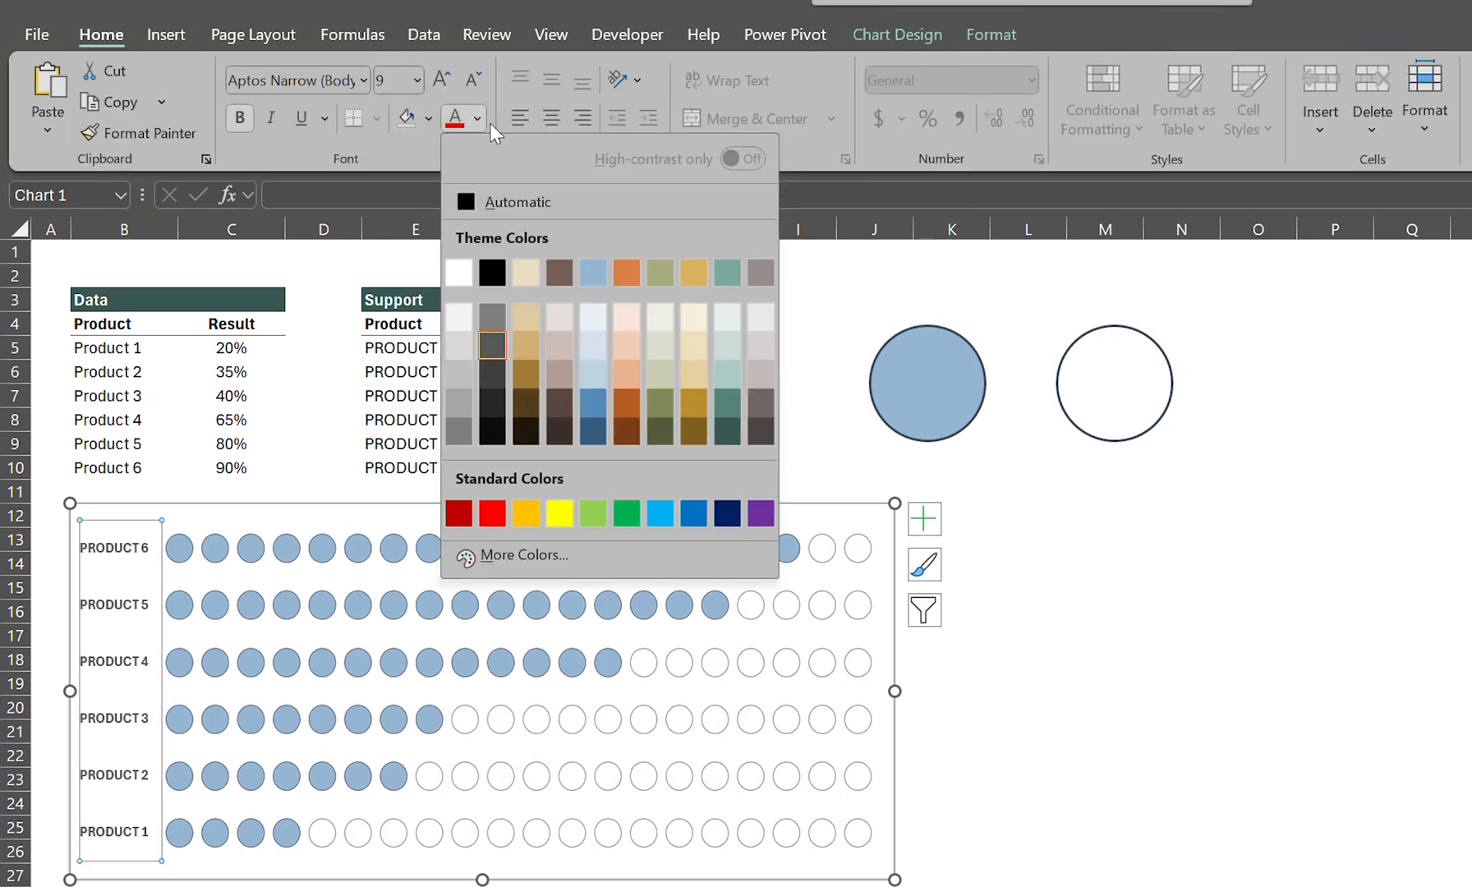
pyautogui.click(593, 401)
pyautogui.click(1089, 629)
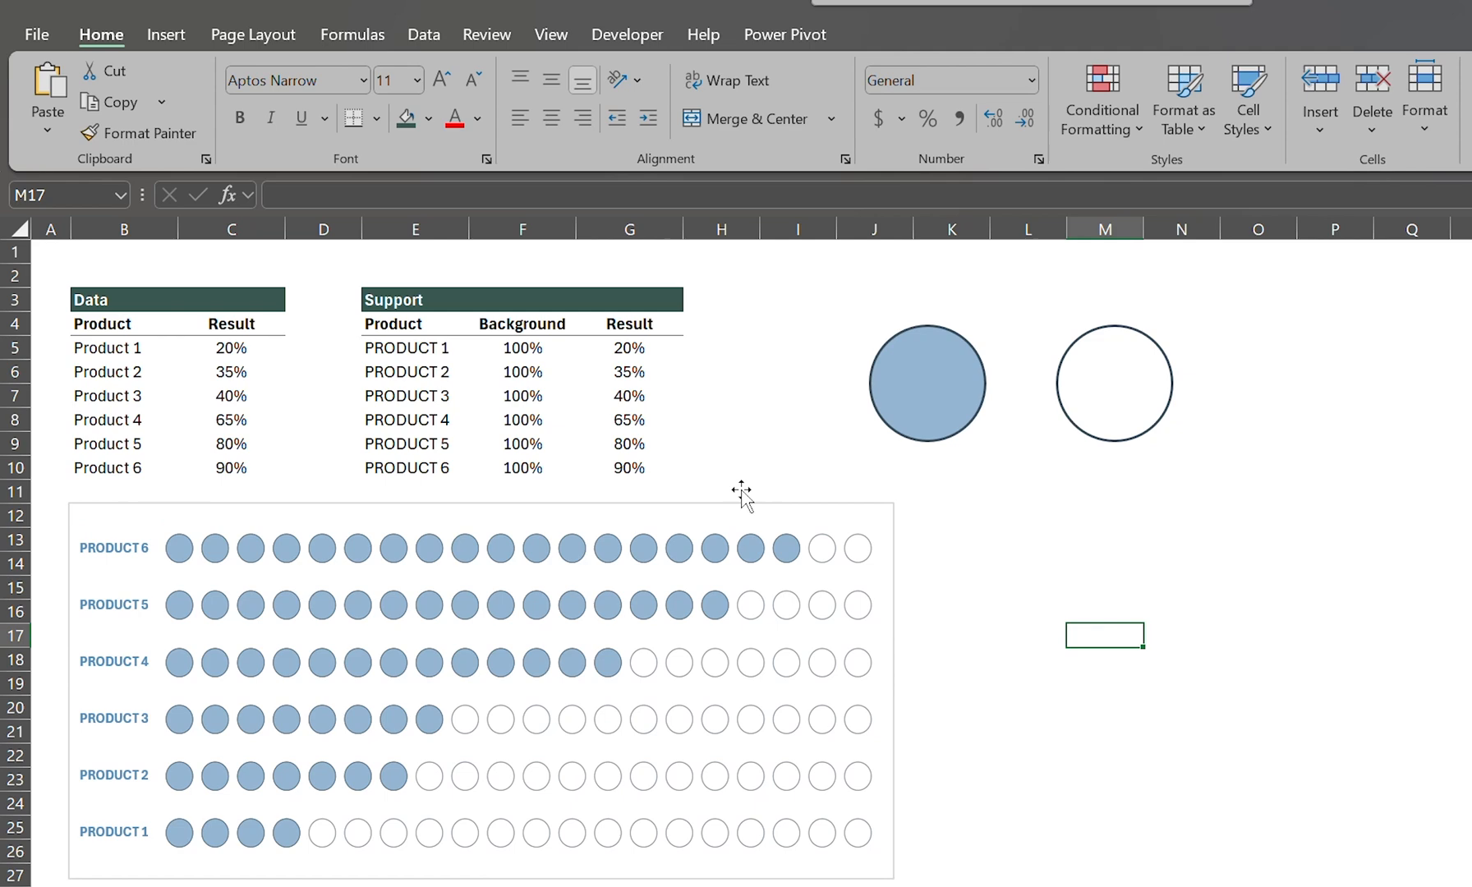
# Step: Set the chart's product axis to show its categories in reverse order
pyautogui.click(237, 353)
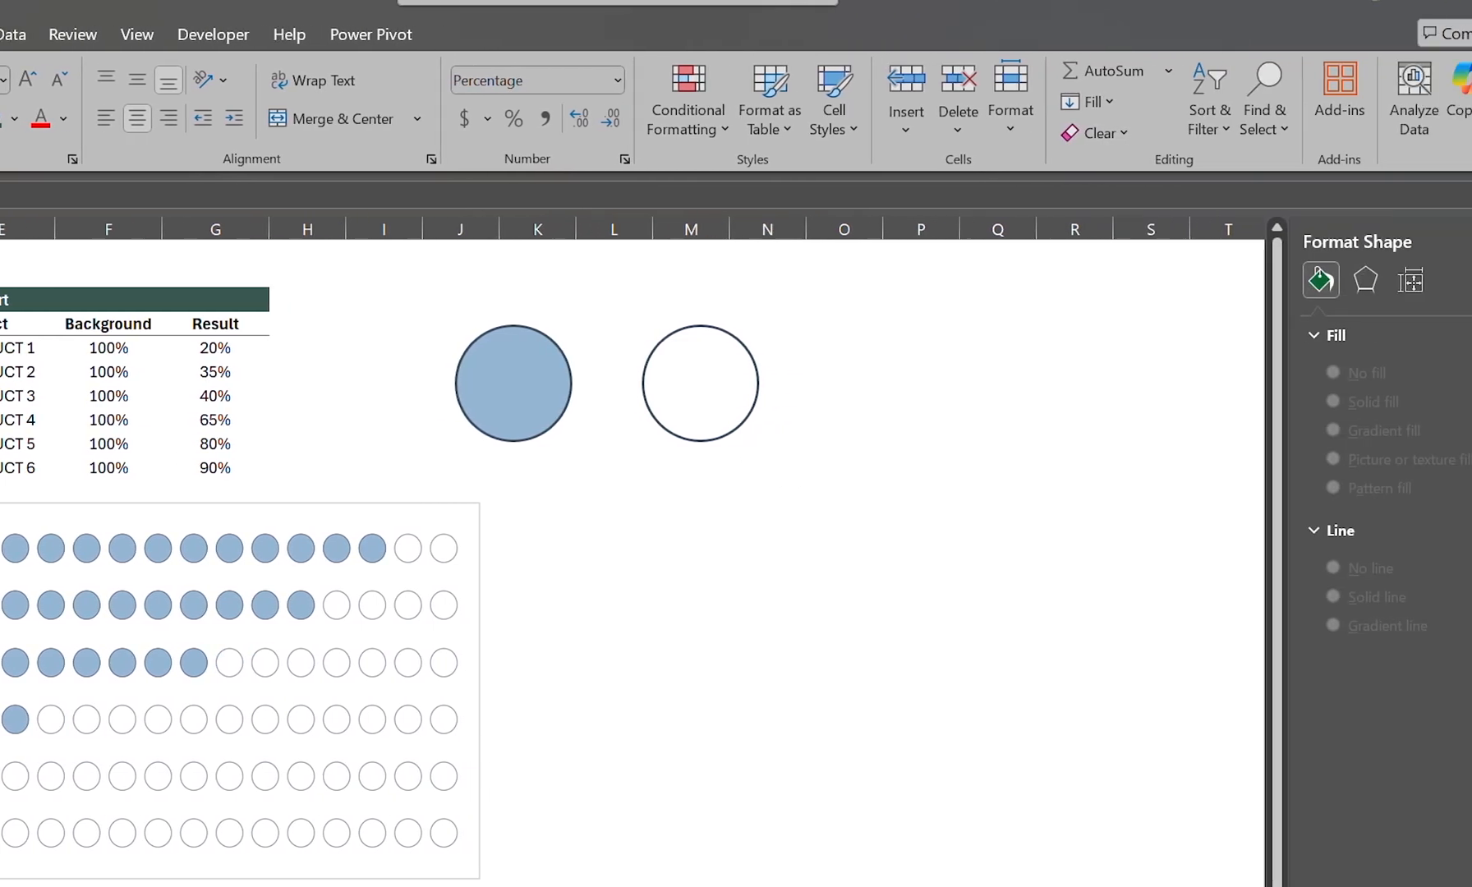
pyautogui.click(114, 549)
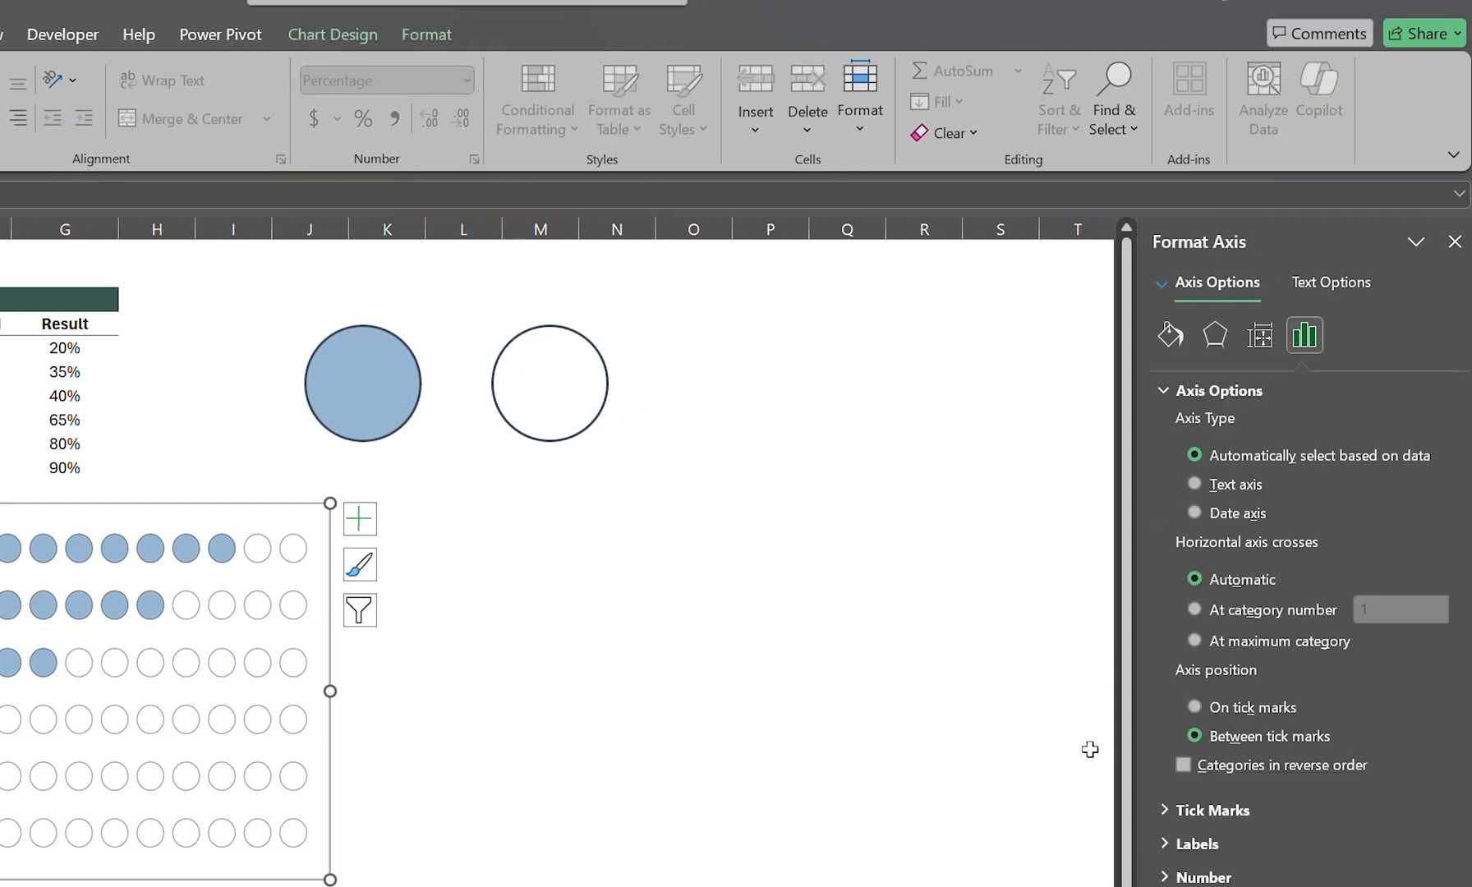
pyautogui.click(1183, 765)
pyautogui.click(618, 733)
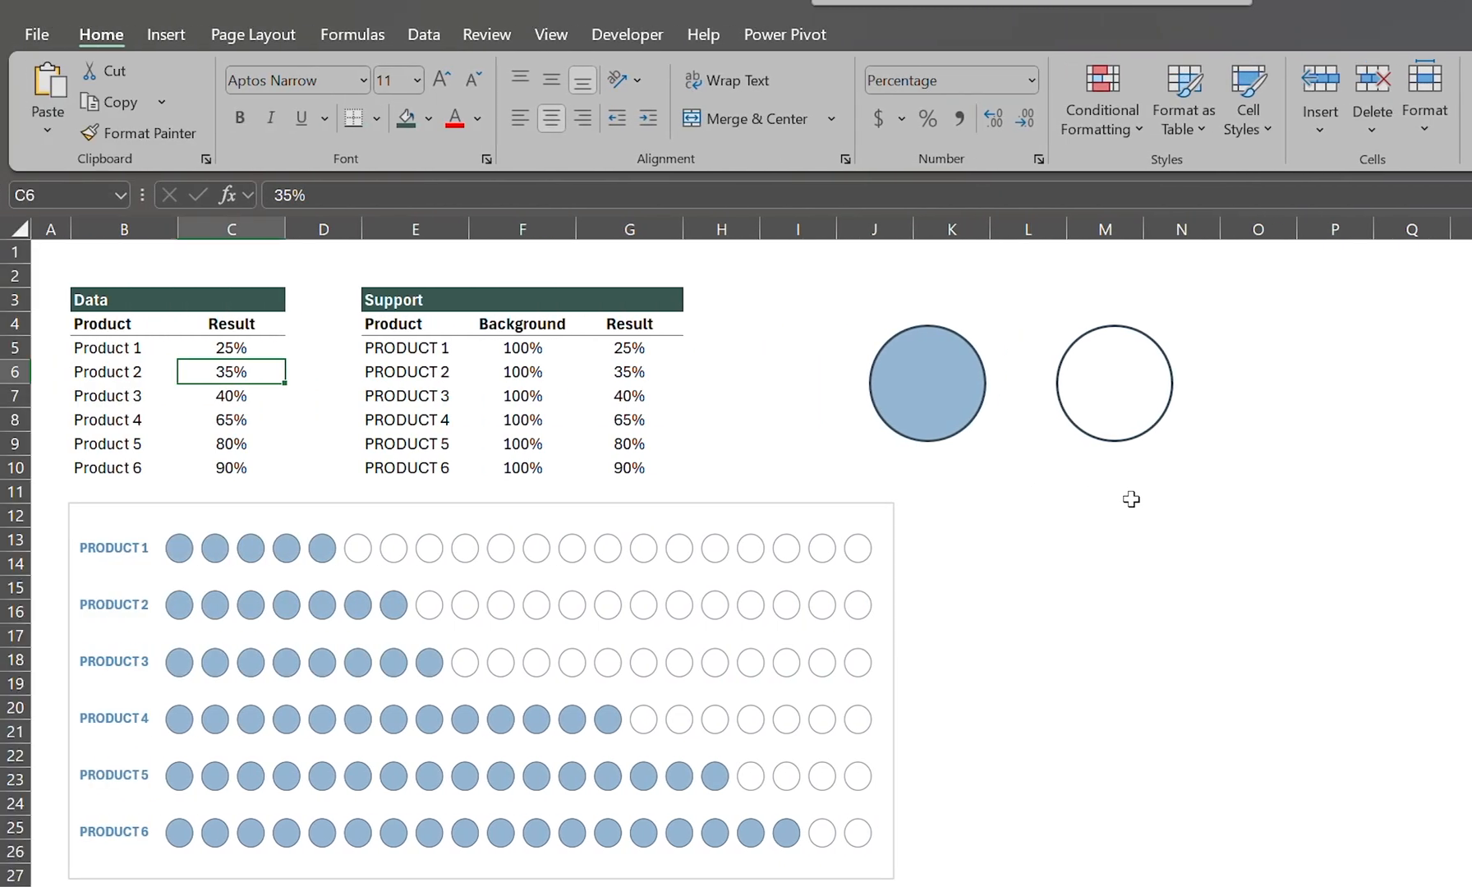
# Step: Set the result of Product 6 in the Data table to 20%
pyautogui.press('Down')
pyautogui.press('Down')
pyautogui.press('Down')
pyautogui.press('Down')
pyautogui.write('20')
pyautogui.press('Return')
# Step: Set the results of Product 3 to 50% and Product 2 to 32% in the Data table
pyautogui.press('Up')
pyautogui.press('Up')
pyautogui.press('Up')
pyautogui.press('Up')
pyautogui.write('50')
pyautogui.press('Return')
pyautogui.press('Up')
pyautogui.press('Up')
pyautogui.write('32')
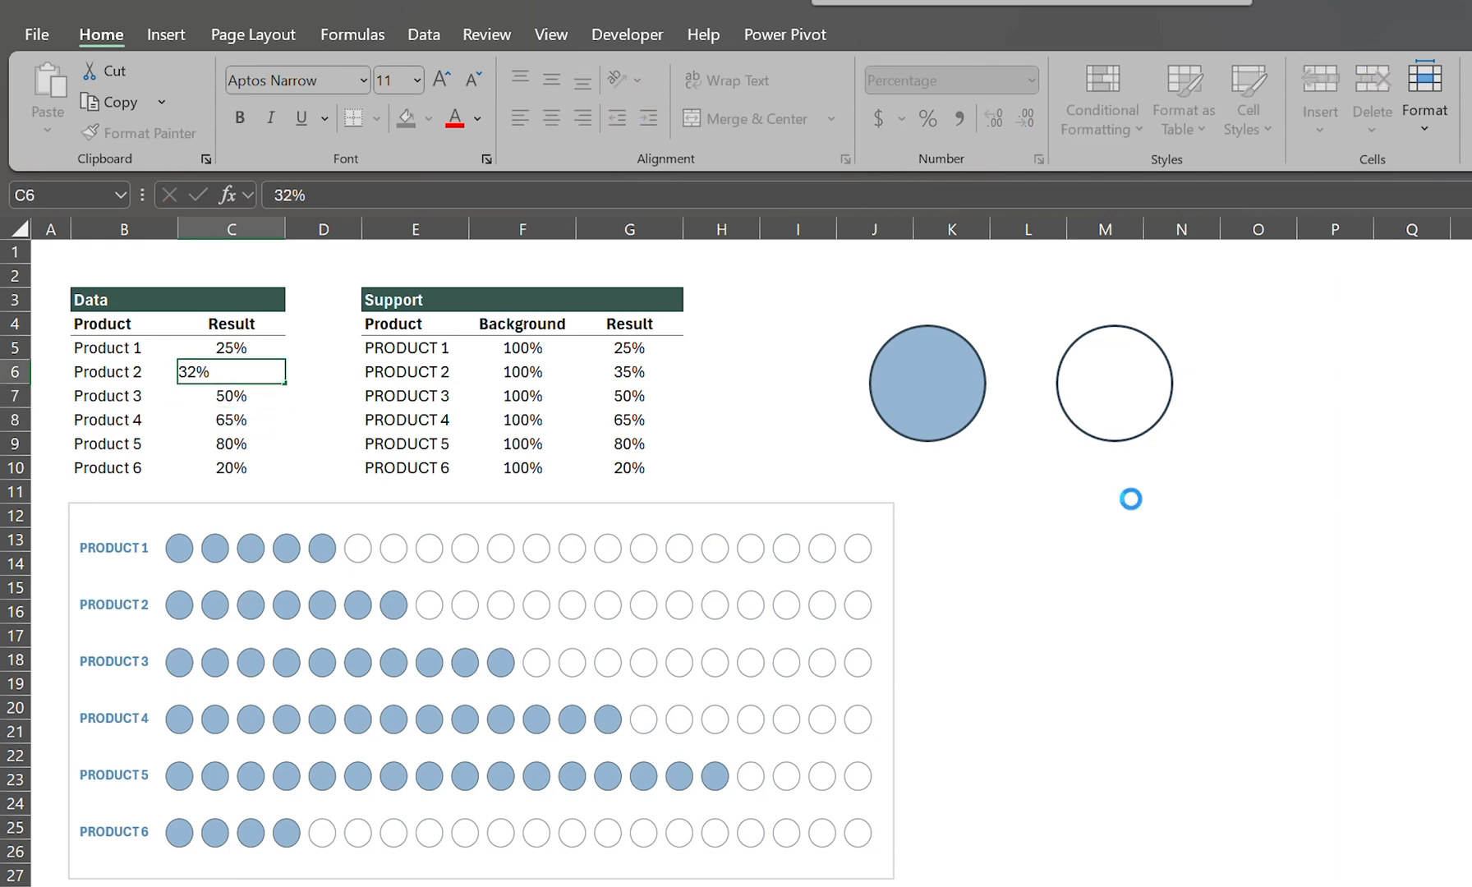
pyautogui.press('Return')
# Step: Set the result of Product 5 in the Data table to 74%
pyautogui.press('Down')
pyautogui.press('Down')
pyautogui.write('74')
pyautogui.hotkey('ctrl', 'Return')
# Step: Enter new results of 63%, 95%, 57% and 62% for Product 1 through Product 4 in the Data table
pyautogui.press('Up')
pyautogui.press('Up')
pyautogui.press('Up')
pyautogui.press('Up')
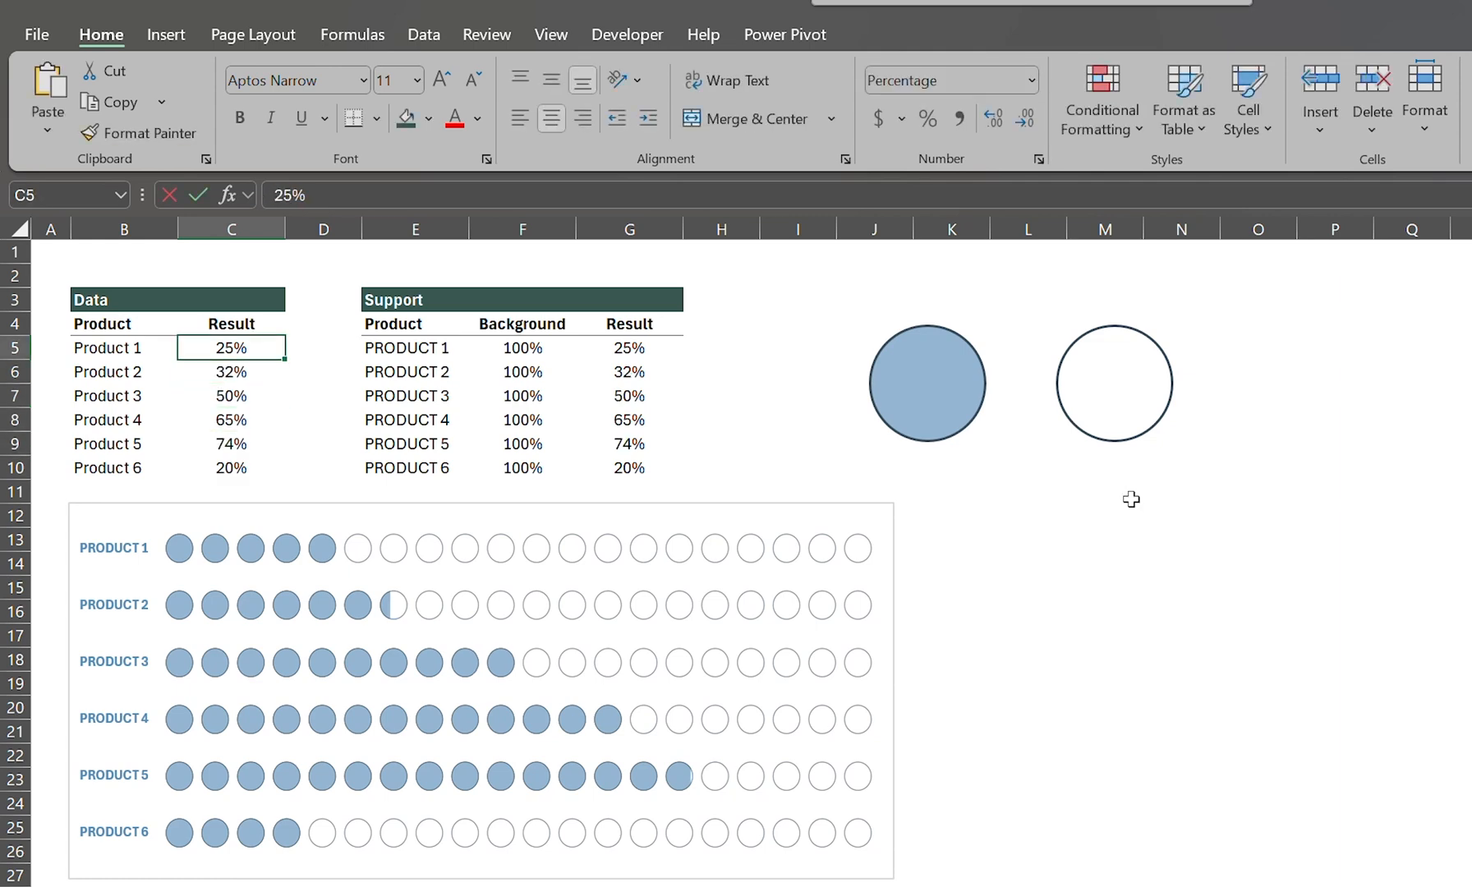
pyautogui.write('63')
pyautogui.press('Return')
pyautogui.write('95')
pyautogui.press('Return')
pyautogui.write('57')
pyautogui.press('Return')
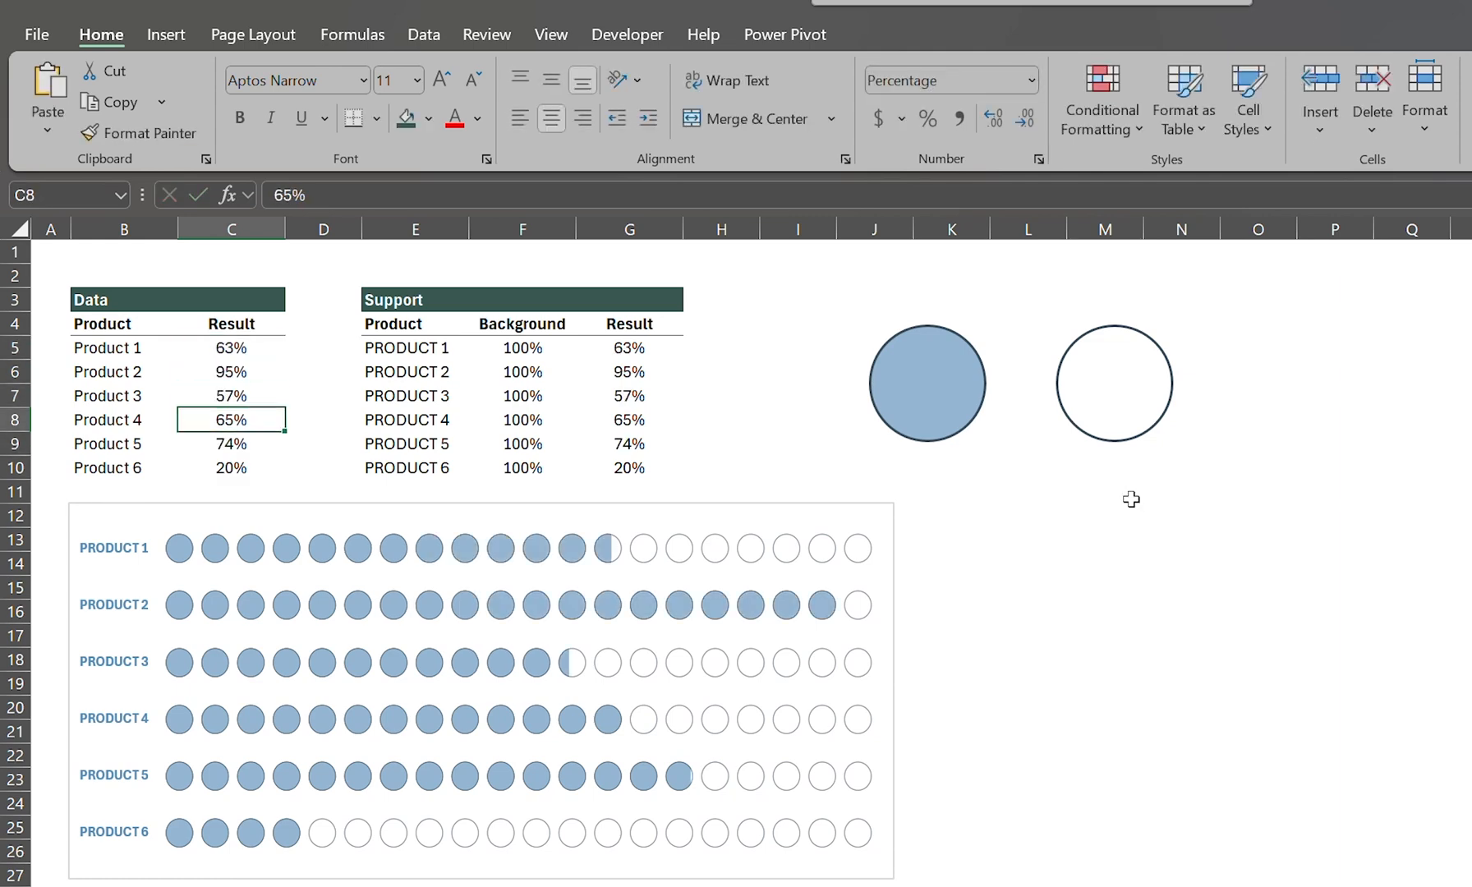
pyautogui.write('62')
pyautogui.press('Return')
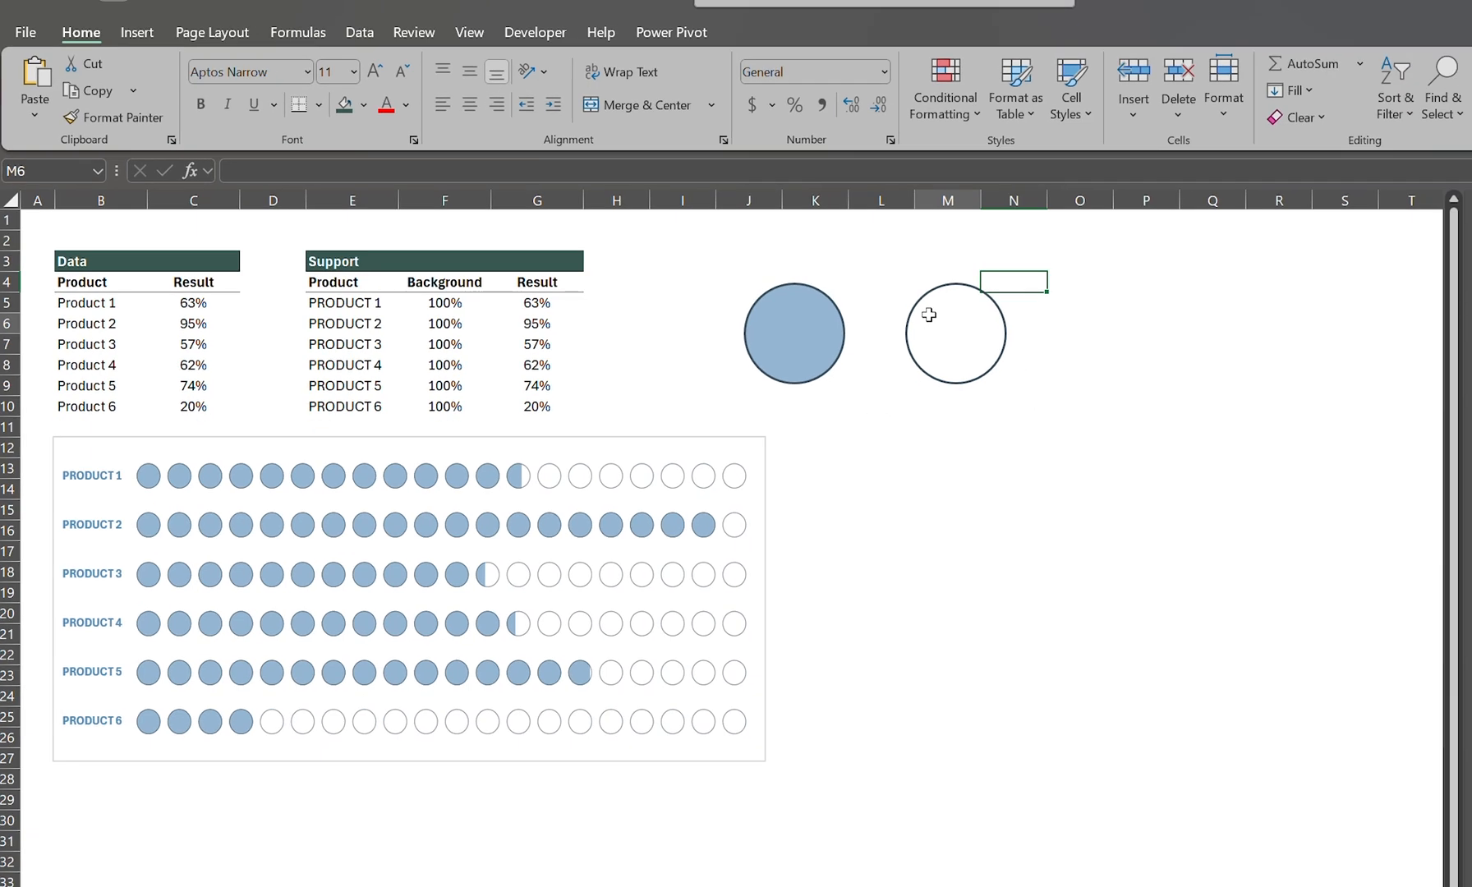
# Step: Move the filled and white circles beside the chart and duplicate the pair downward to make six stacked pairs
pyautogui.click(1085, 366)
pyautogui.keyDown('ctrl'); pyautogui.click(971, 373); pyautogui.keyUp('ctrl')
pyautogui.moveTo(832, 322); pyautogui.dragTo(910, 440)
pyautogui.moveTo(909, 447); pyautogui.dragTo(907, 560)
pyautogui.moveTo(908, 560); pyautogui.dragTo(908, 783)
pyautogui.moveTo(908, 783); pyautogui.dragTo(907, 886)
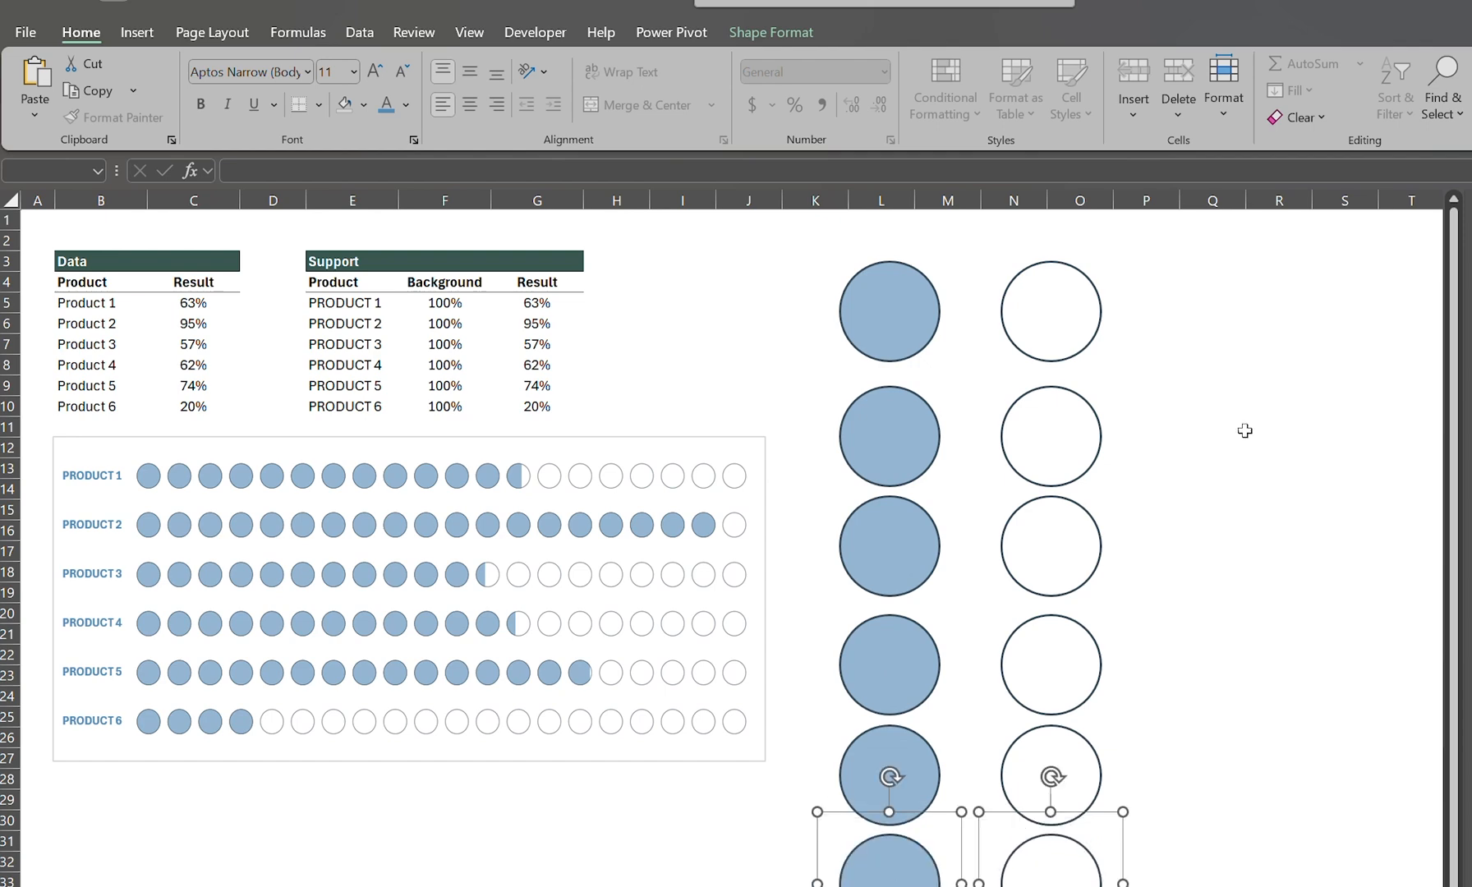
pyautogui.click(1216, 367)
# Step: Fill the second row's solid circle with orange and give both circles in that row a darker orange outline
pyautogui.click(906, 432)
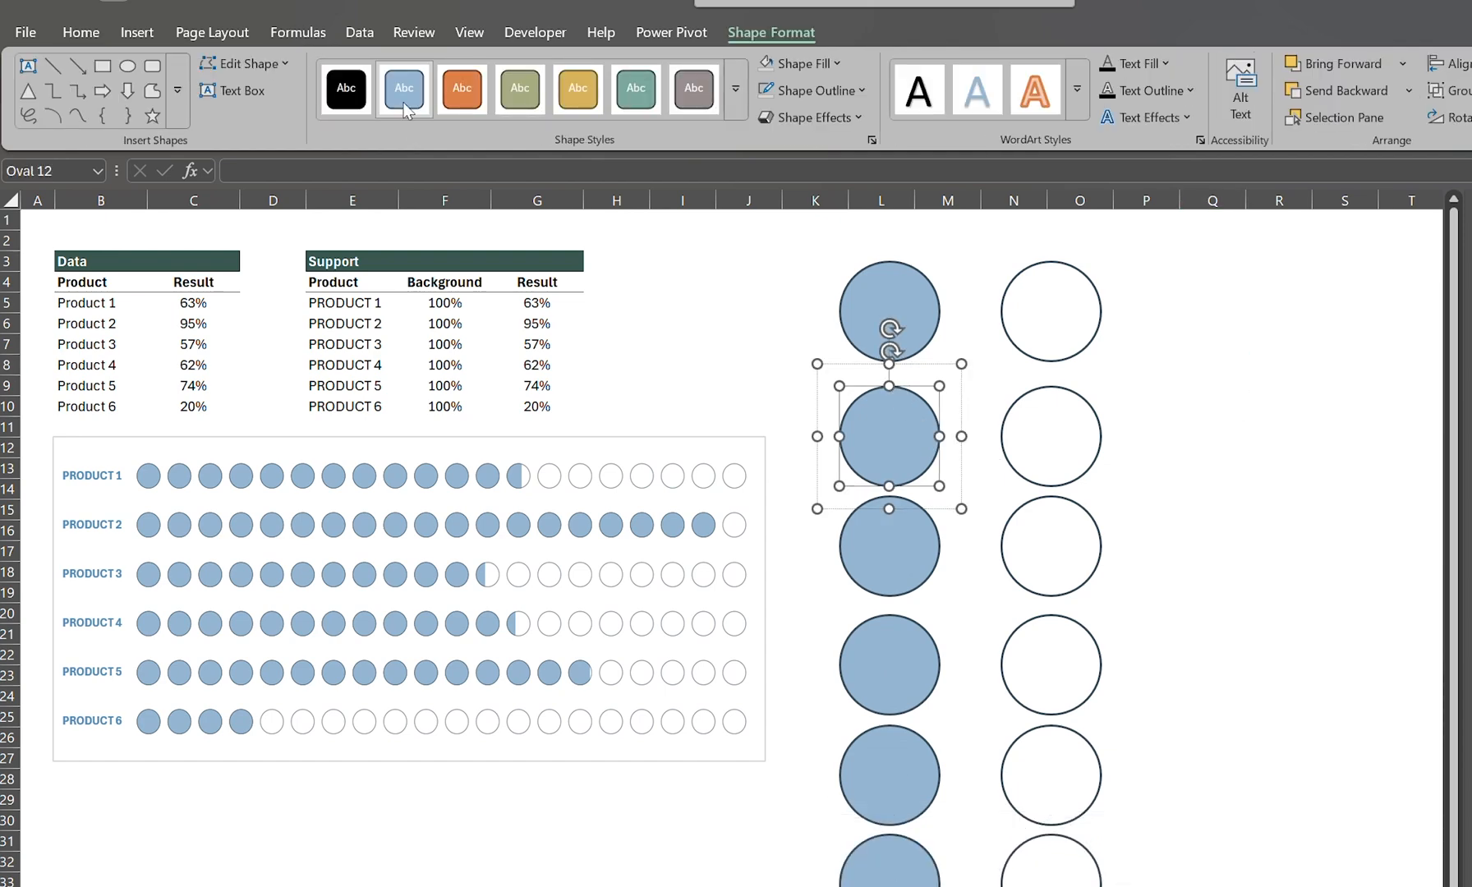
pyautogui.click(798, 66)
pyautogui.click(914, 198)
pyautogui.click(795, 94)
pyautogui.click(914, 337)
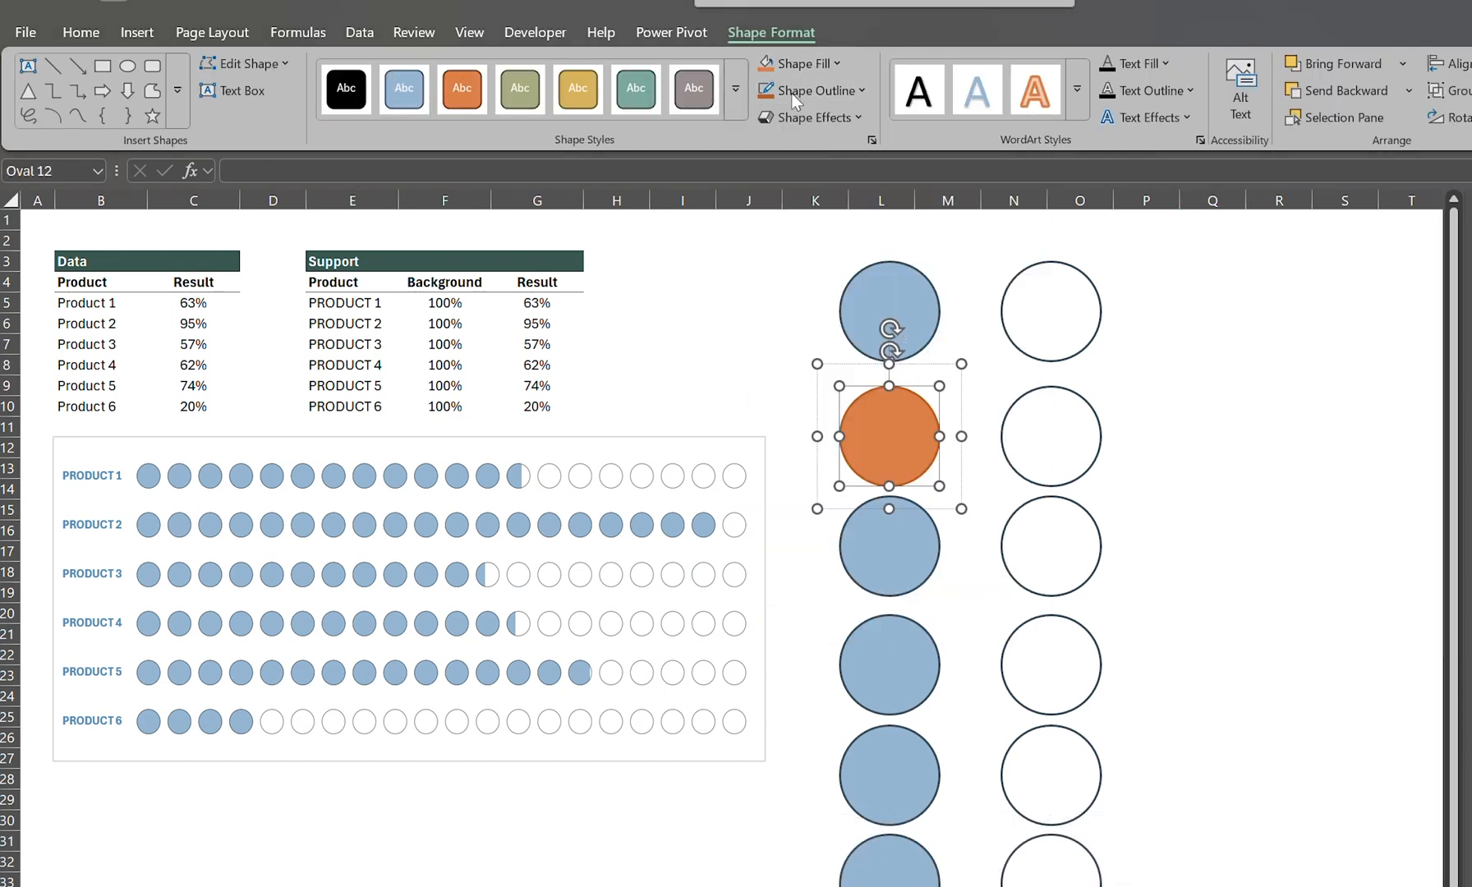
pyautogui.click(1051, 436)
pyautogui.press('F4')
# Step: Fill the third row's solid circle with the theme's olive green and give both circles in that row a darker green outline
pyautogui.click(889, 545)
pyautogui.click(798, 64)
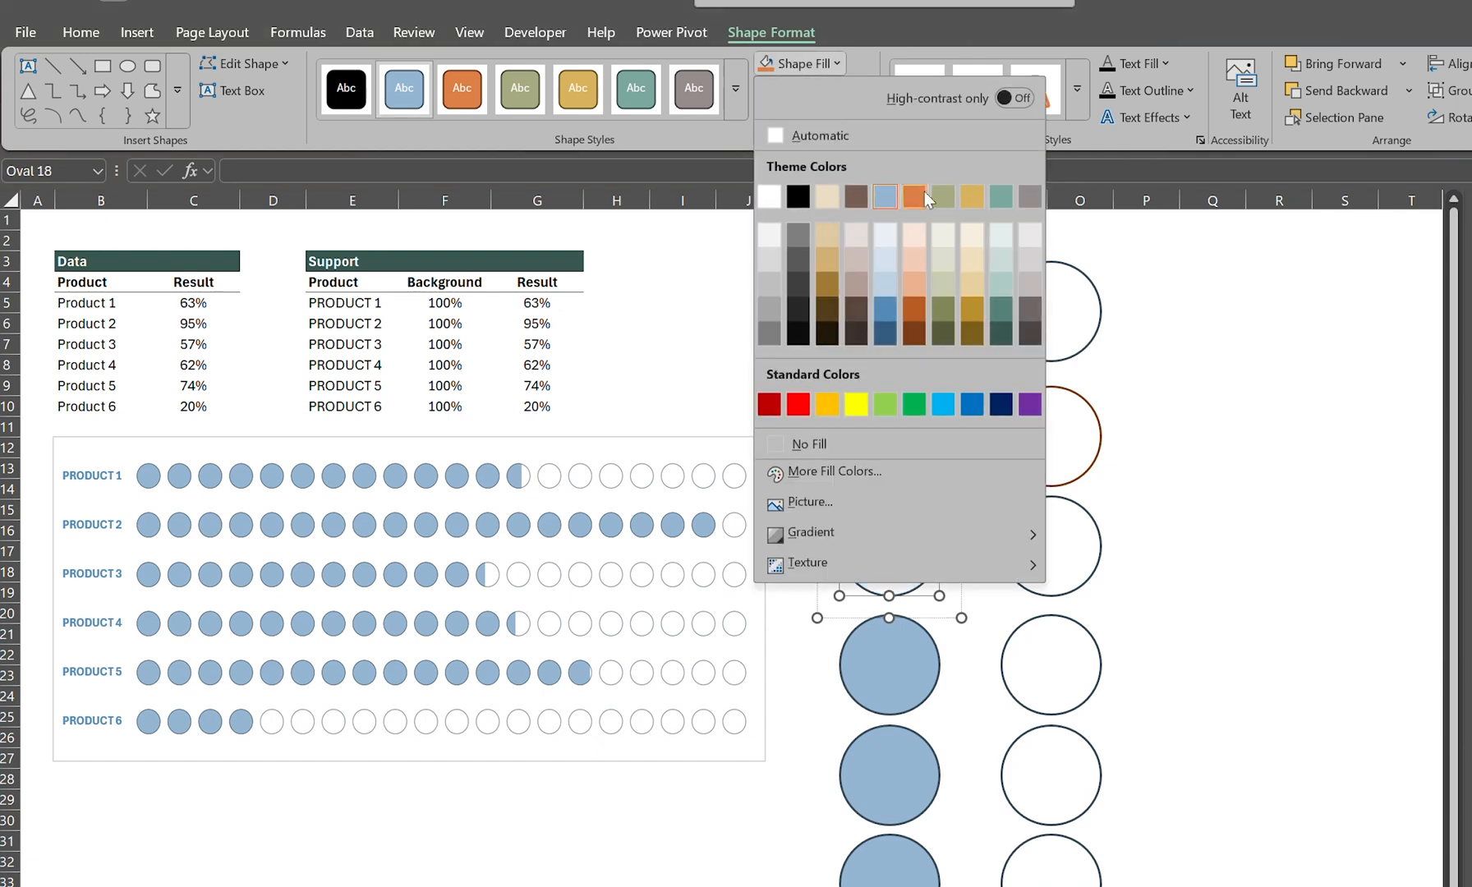
pyautogui.click(942, 198)
pyautogui.click(806, 91)
pyautogui.click(943, 361)
pyautogui.click(1047, 545)
pyautogui.click(805, 92)
pyautogui.click(944, 361)
# Step: Fill the fourth row's solid circle with gold and give both circles in that row a darker gold outline
pyautogui.click(910, 666)
pyautogui.click(806, 64)
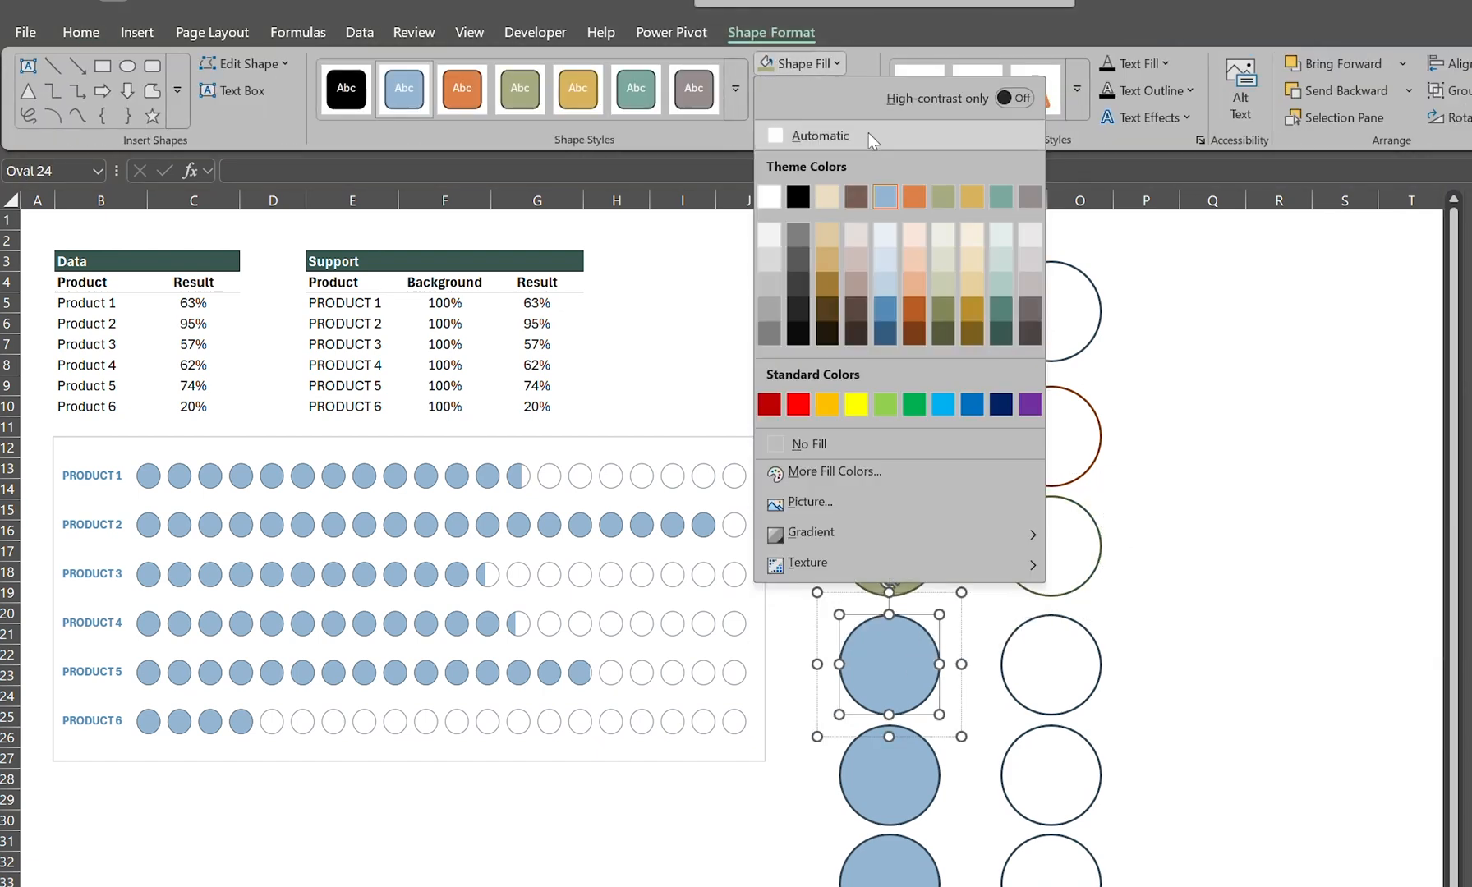
pyautogui.click(972, 197)
pyautogui.click(805, 90)
pyautogui.click(972, 362)
pyautogui.click(1038, 624)
pyautogui.press('F4')
# Step: Fill the fifth row's solid circle with teal and give both circles in that row a darker teal outline
pyautogui.click(927, 752)
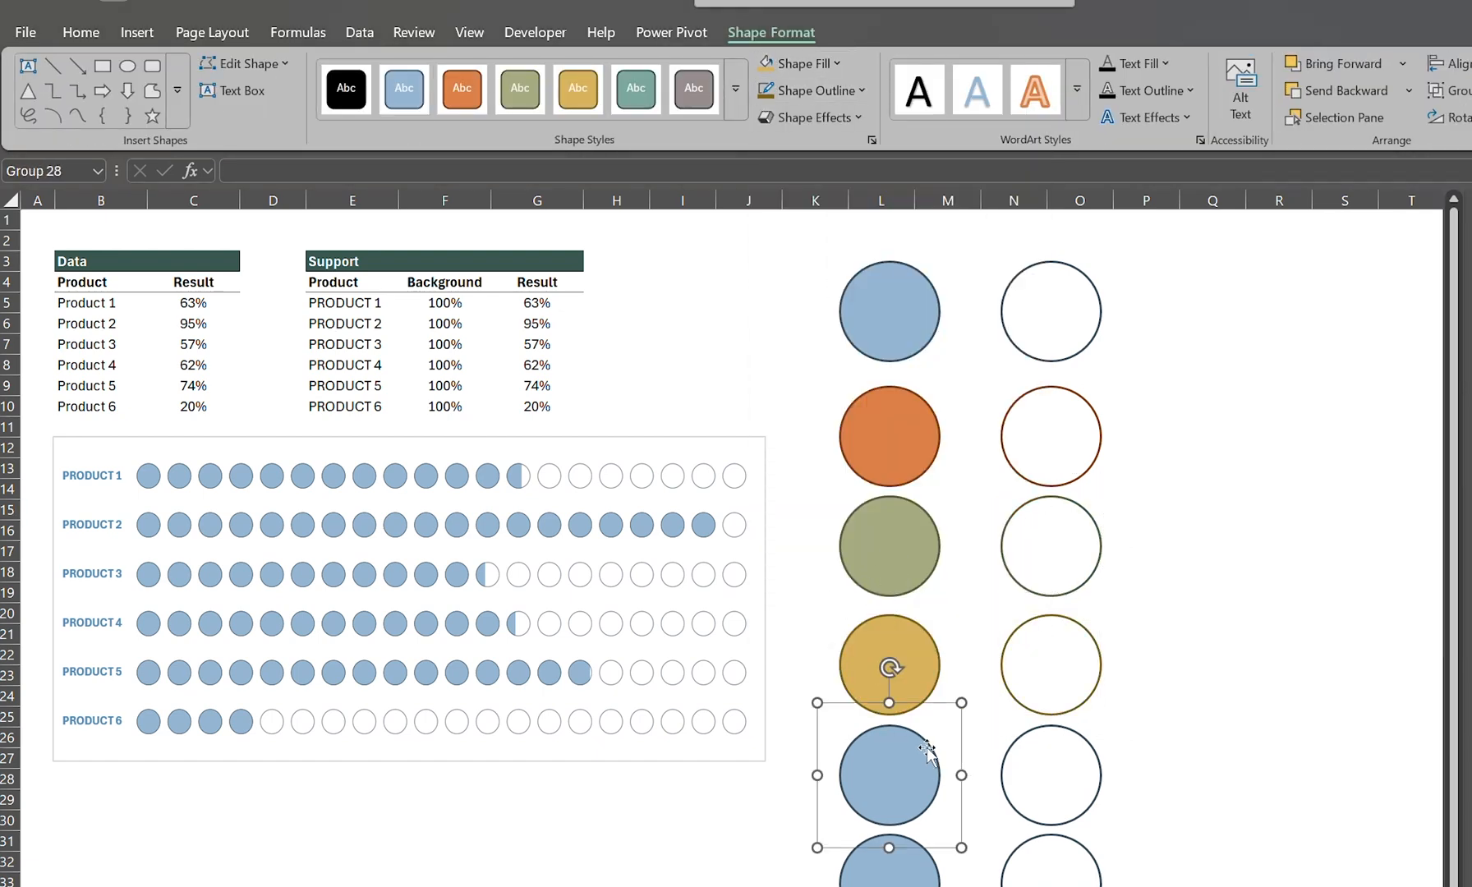
pyautogui.click(927, 749)
pyautogui.click(805, 64)
pyautogui.click(997, 197)
pyautogui.click(805, 91)
pyautogui.click(997, 360)
pyautogui.click(1089, 741)
pyautogui.click(1089, 741)
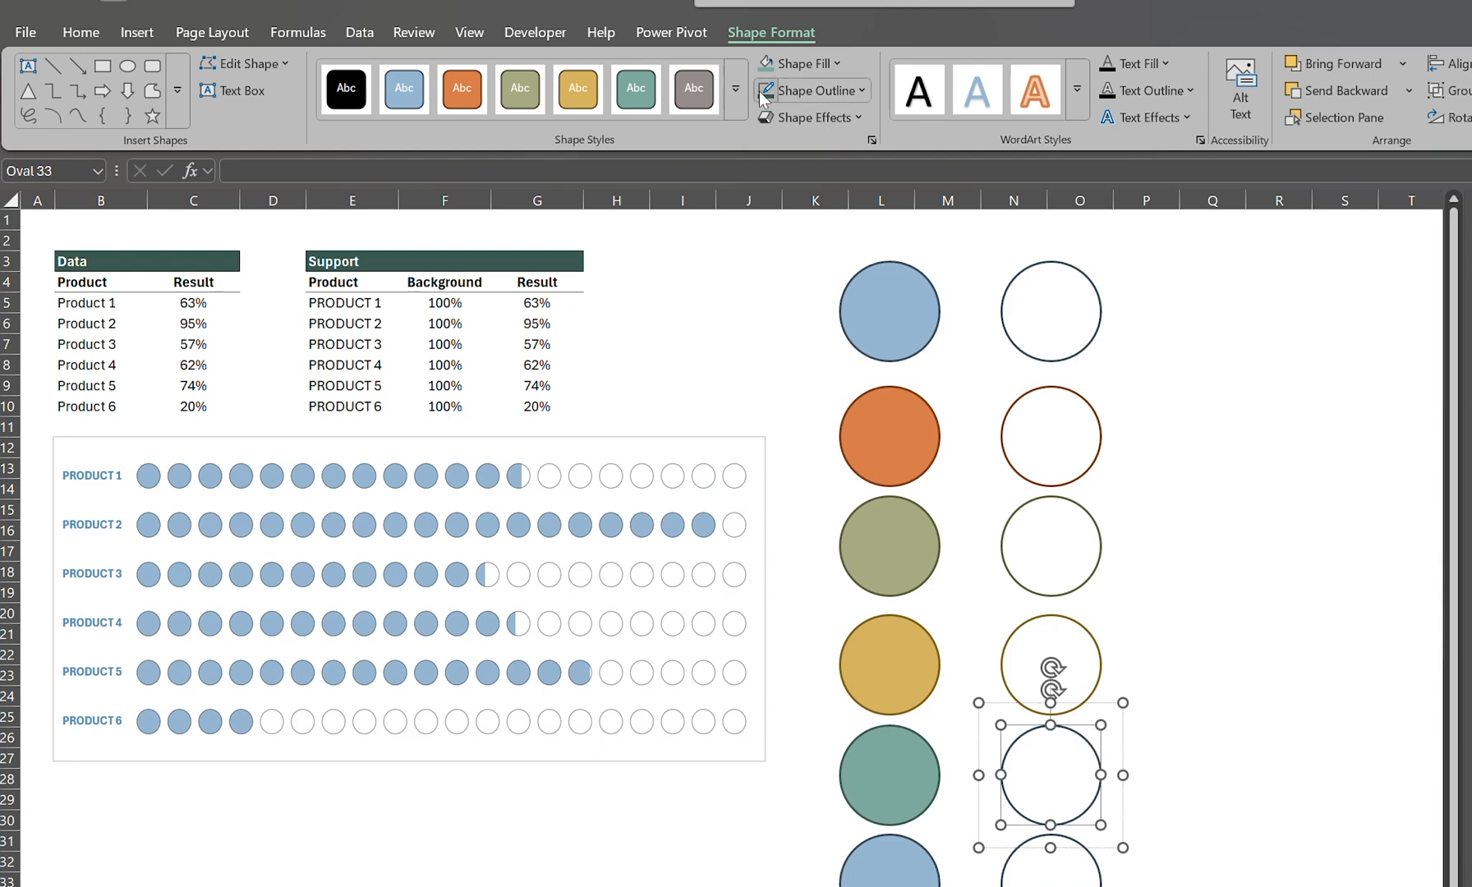
pyautogui.click(762, 92)
# Step: Fill the sixth row's solid circle with the theme's gray and give both circles in that row a darker gray outline
pyautogui.click(928, 859)
pyautogui.click(805, 64)
pyautogui.click(1027, 198)
pyautogui.click(806, 90)
pyautogui.click(1027, 360)
pyautogui.click(1081, 847)
pyautogui.click(1081, 847)
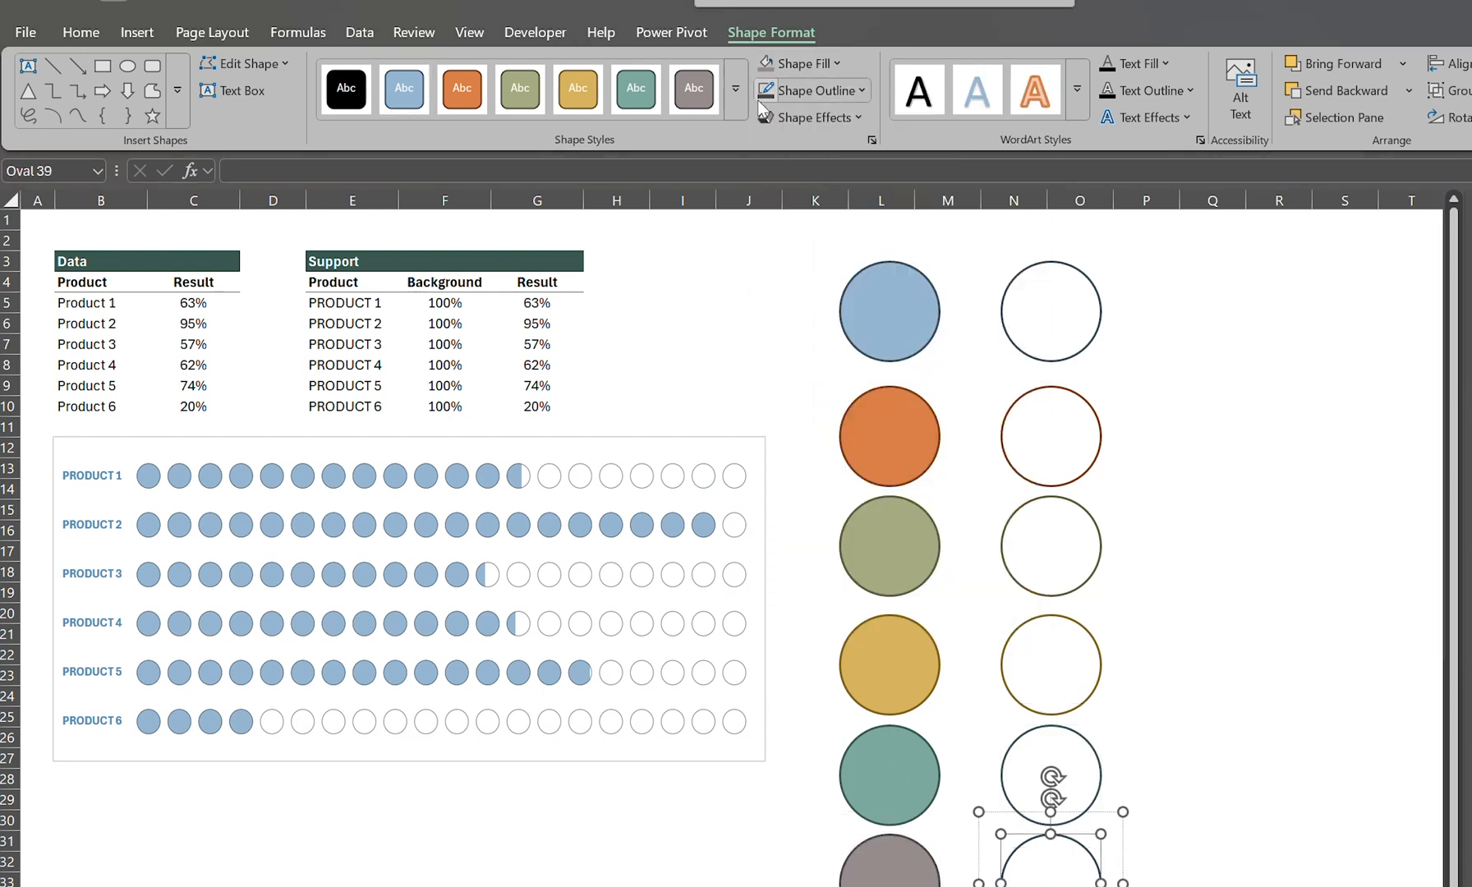
pyautogui.click(760, 94)
pyautogui.click(1211, 362)
# Step: Copy the orange-outlined and orange-filled circles onto Product 2's background and result bars in the chart
pyautogui.click(1052, 389)
pyautogui.click(742, 524)
pyautogui.click(904, 446)
pyautogui.hotkey('ctrl', 'c')
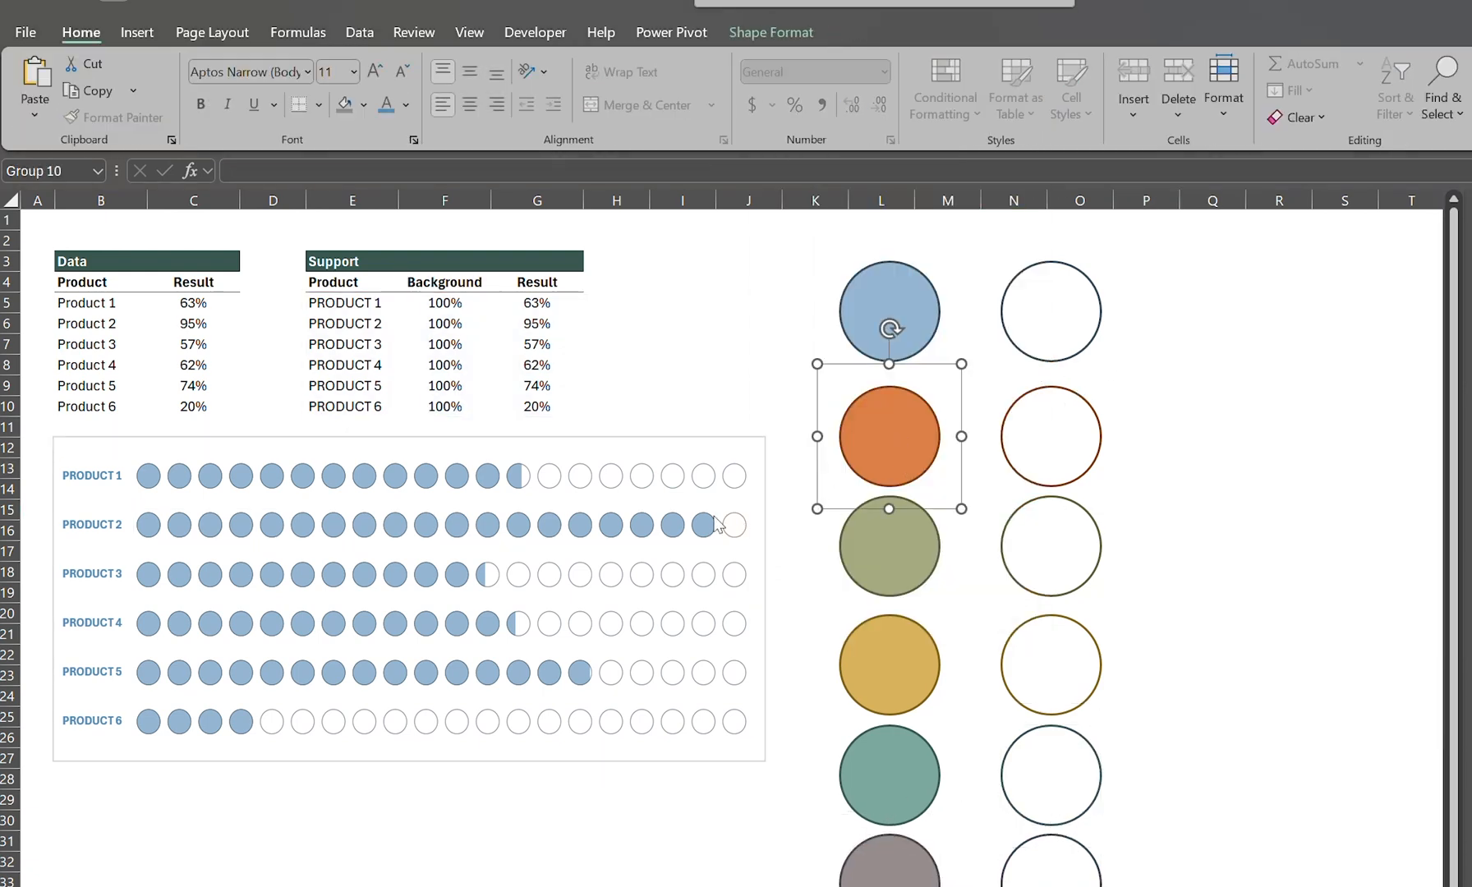
pyautogui.click(715, 526)
pyautogui.hotkey('ctrl', 'v')
# Step: Copy the green-outlined and green-filled circles onto Product 3's background and result bars in the chart
pyautogui.click(1089, 526)
pyautogui.click(744, 585)
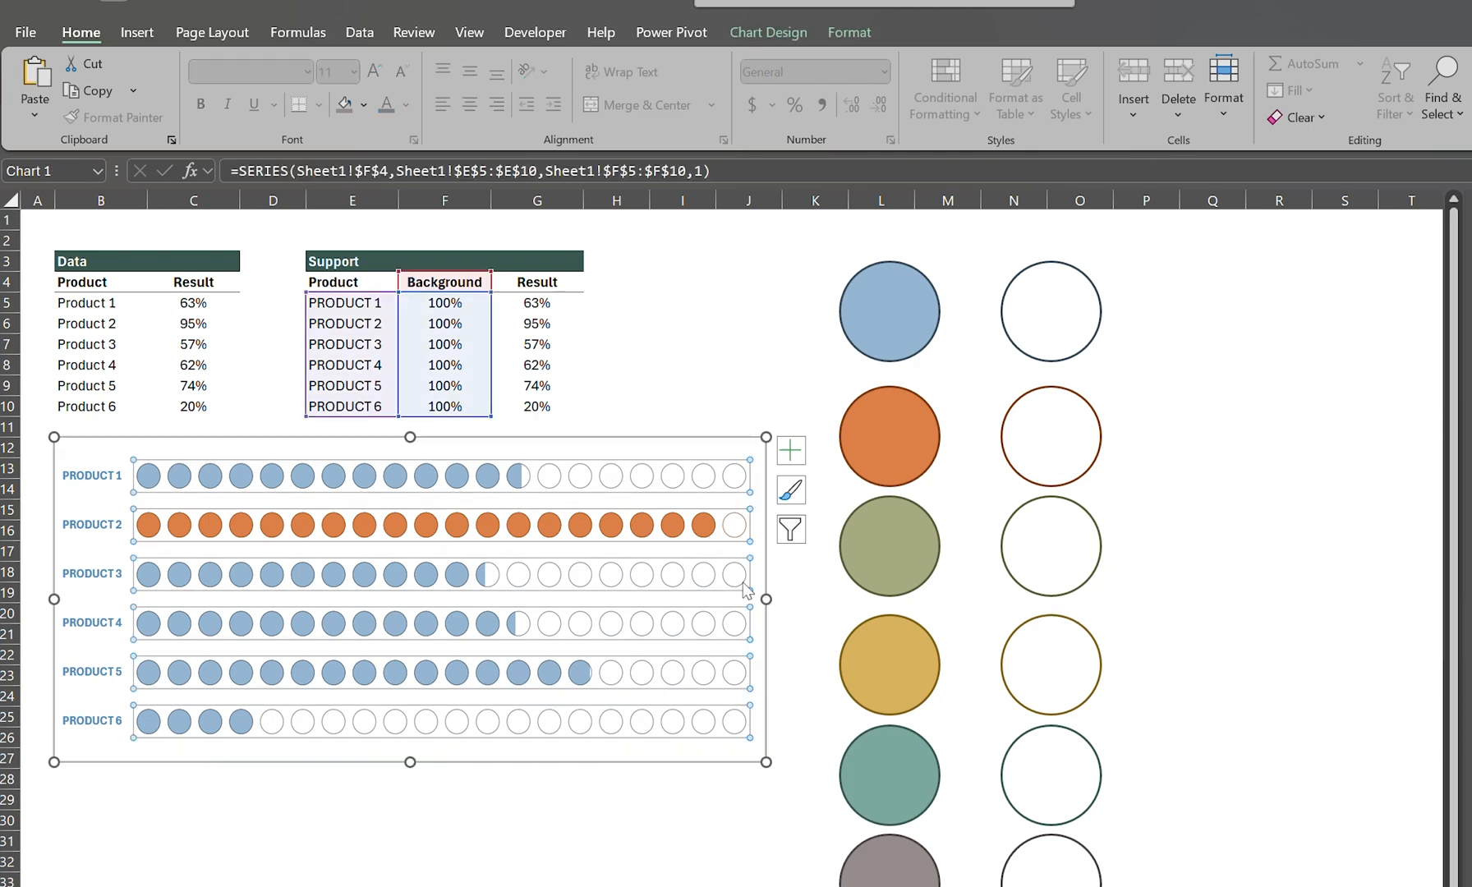
pyautogui.click(925, 571)
pyautogui.hotkey('ctrl', 'c')
pyautogui.click(493, 575)
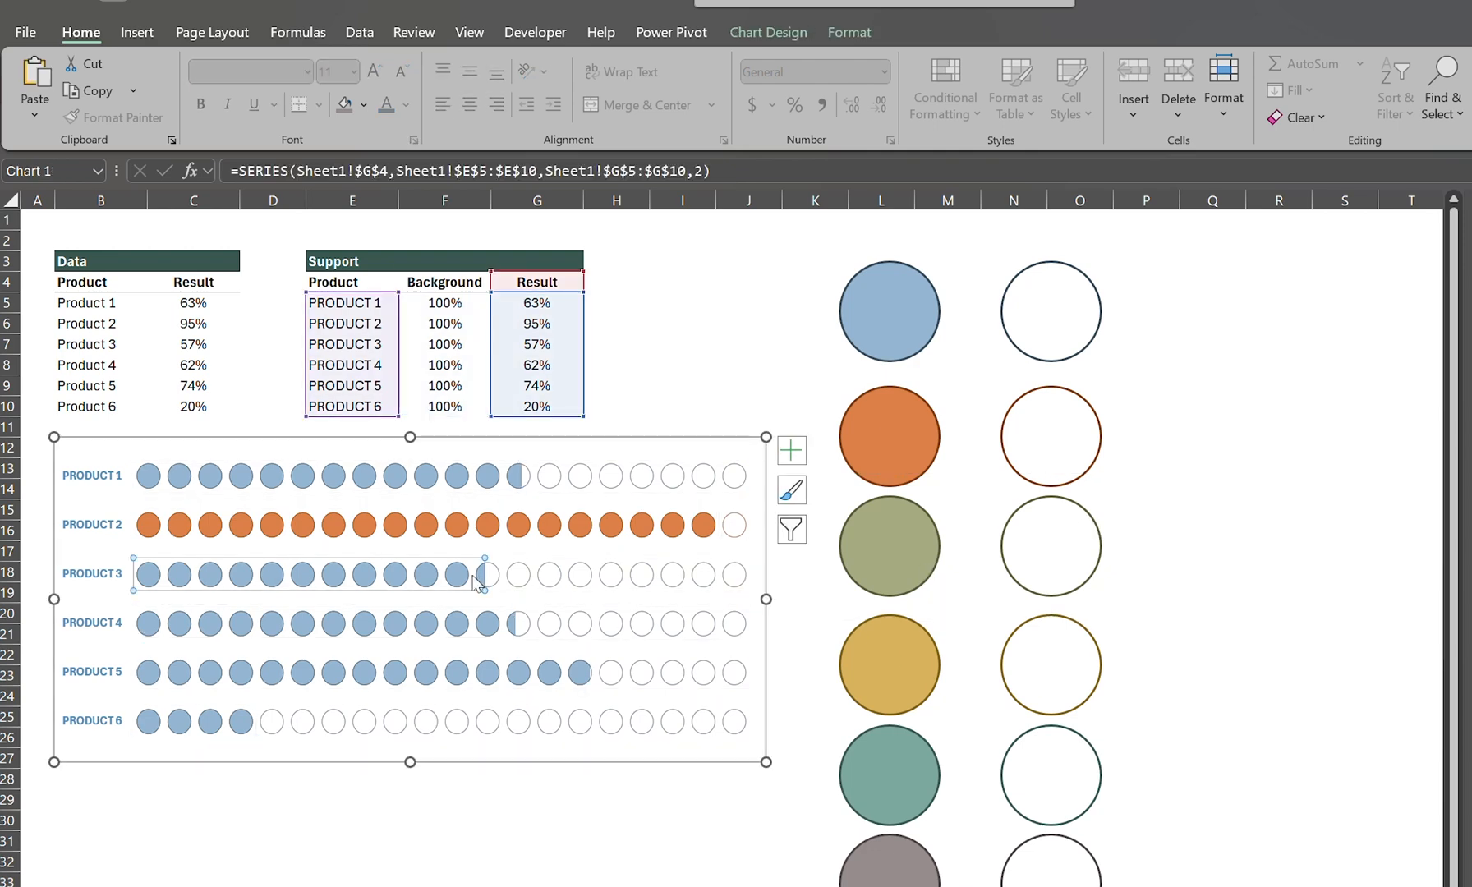
pyautogui.hotkey('ctrl', 'v')
# Step: Copy the gold-outlined and gold-filled circles onto Product 4's background and result bars in the chart
pyautogui.click(1073, 664)
pyautogui.click(633, 633)
pyautogui.click(890, 641)
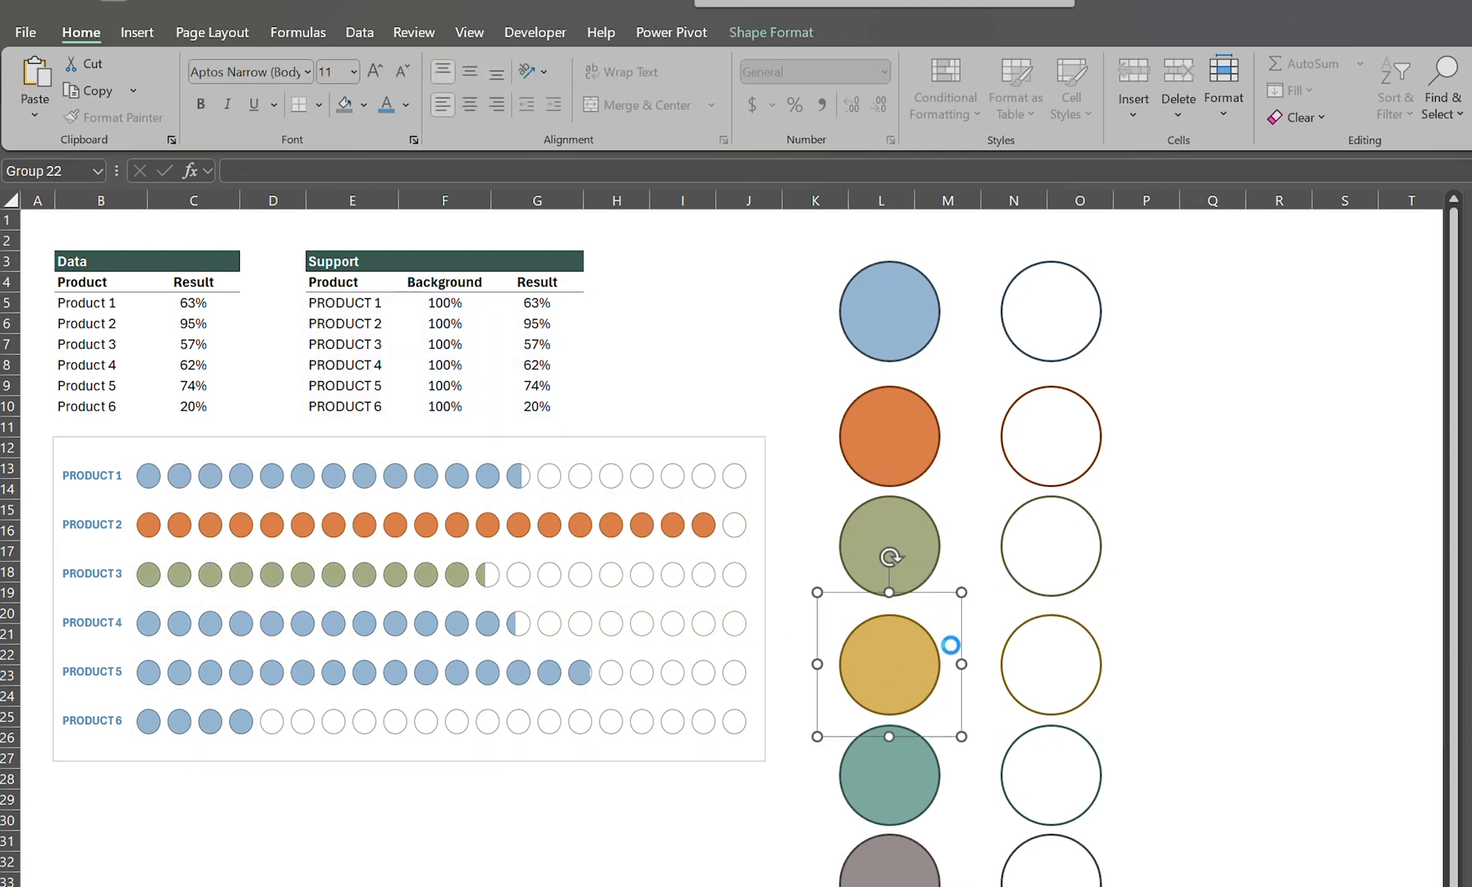
pyautogui.click(472, 628)
# Step: Copy the teal-outlined and teal-filled circles onto Product 5's background and result bars in the chart
pyautogui.click(1038, 667)
pyautogui.click(676, 686)
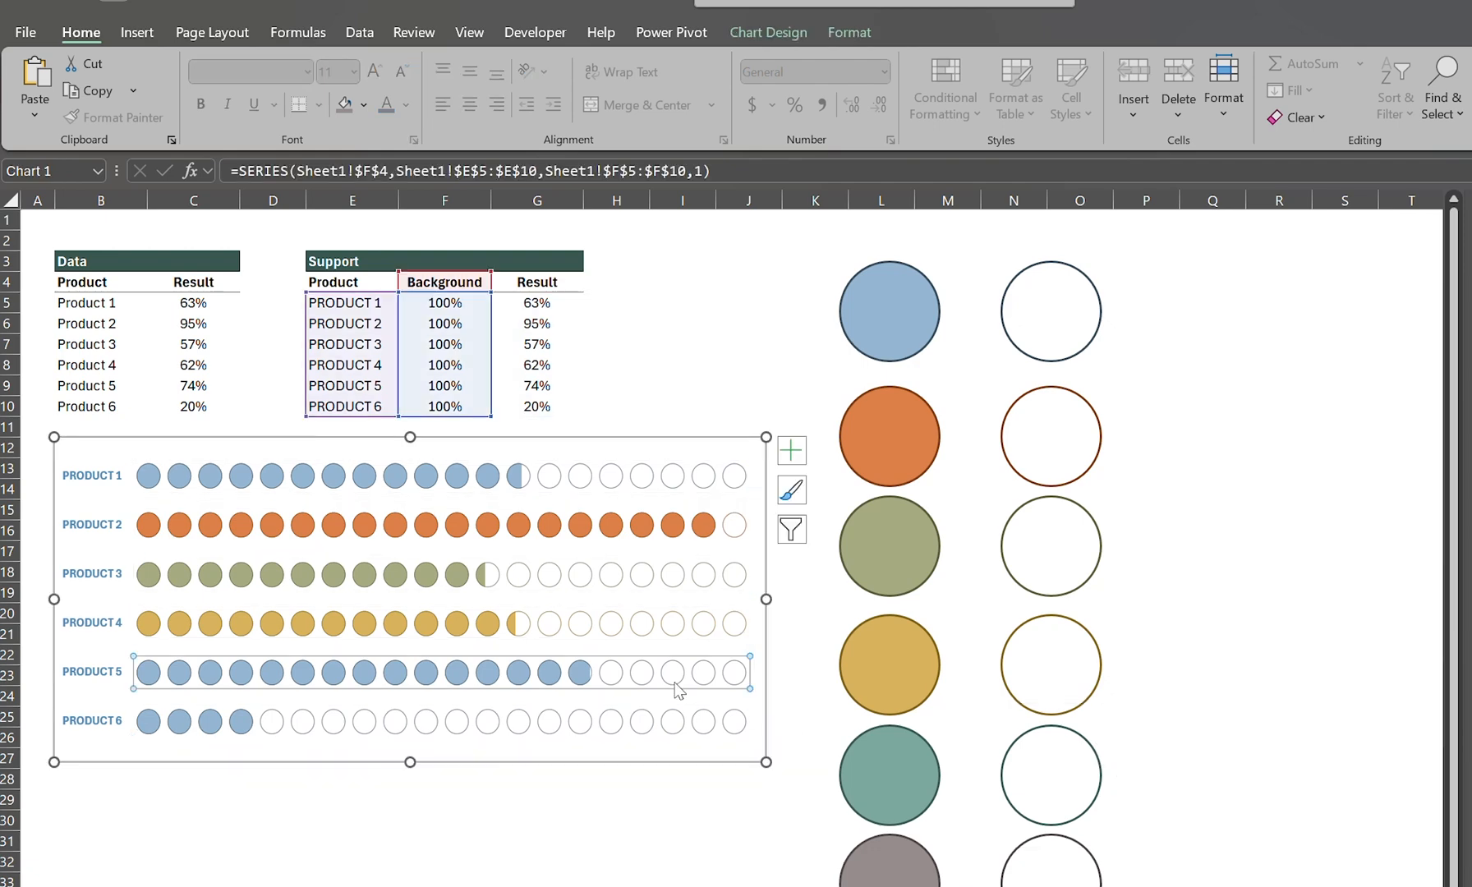
pyautogui.click(943, 756)
pyautogui.click(549, 680)
pyautogui.click(545, 673)
pyautogui.hotkey('ctrl', 'v')
# Step: Copy the gray-outlined and gray-filled circles onto Product 6's background and result bars in the chart
pyautogui.click(1093, 846)
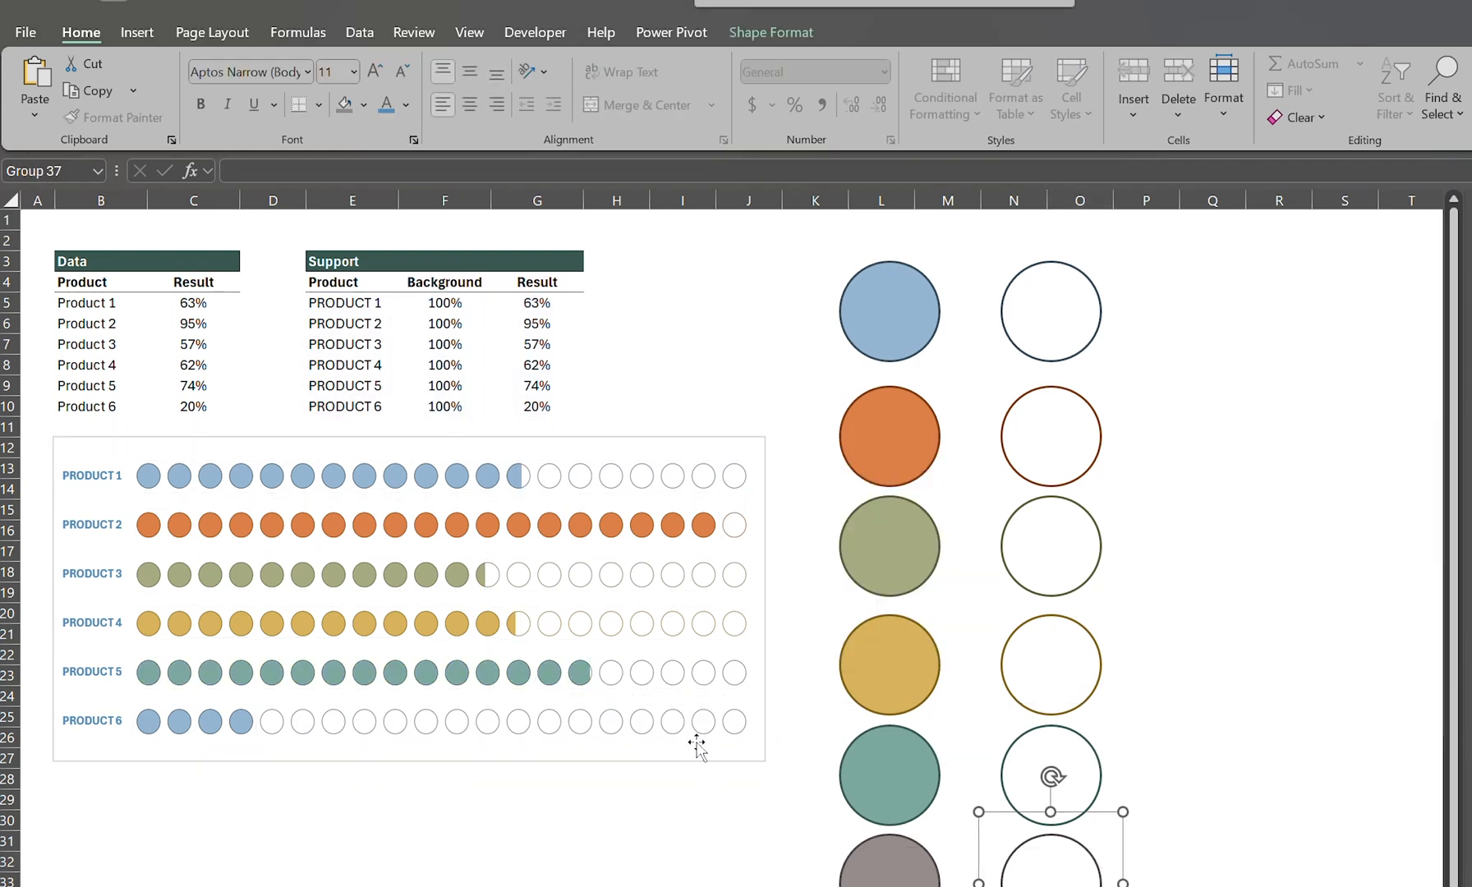
pyautogui.click(706, 728)
pyautogui.click(705, 729)
pyautogui.click(938, 874)
pyautogui.click(246, 725)
pyautogui.hotkey('ctrl', 'v')
pyautogui.press('Escape')
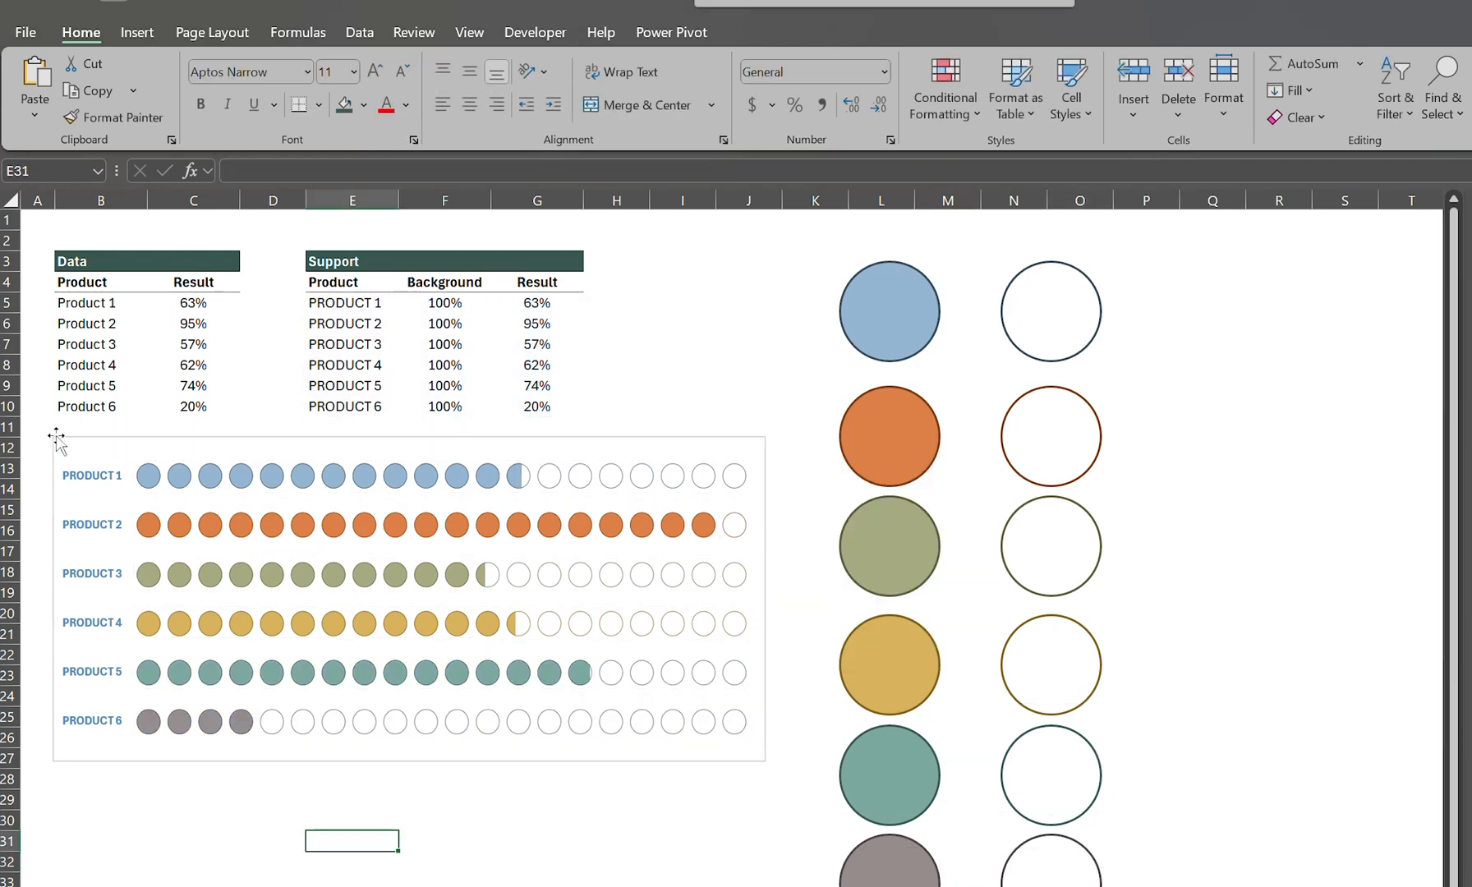
pyautogui.click(166, 301)
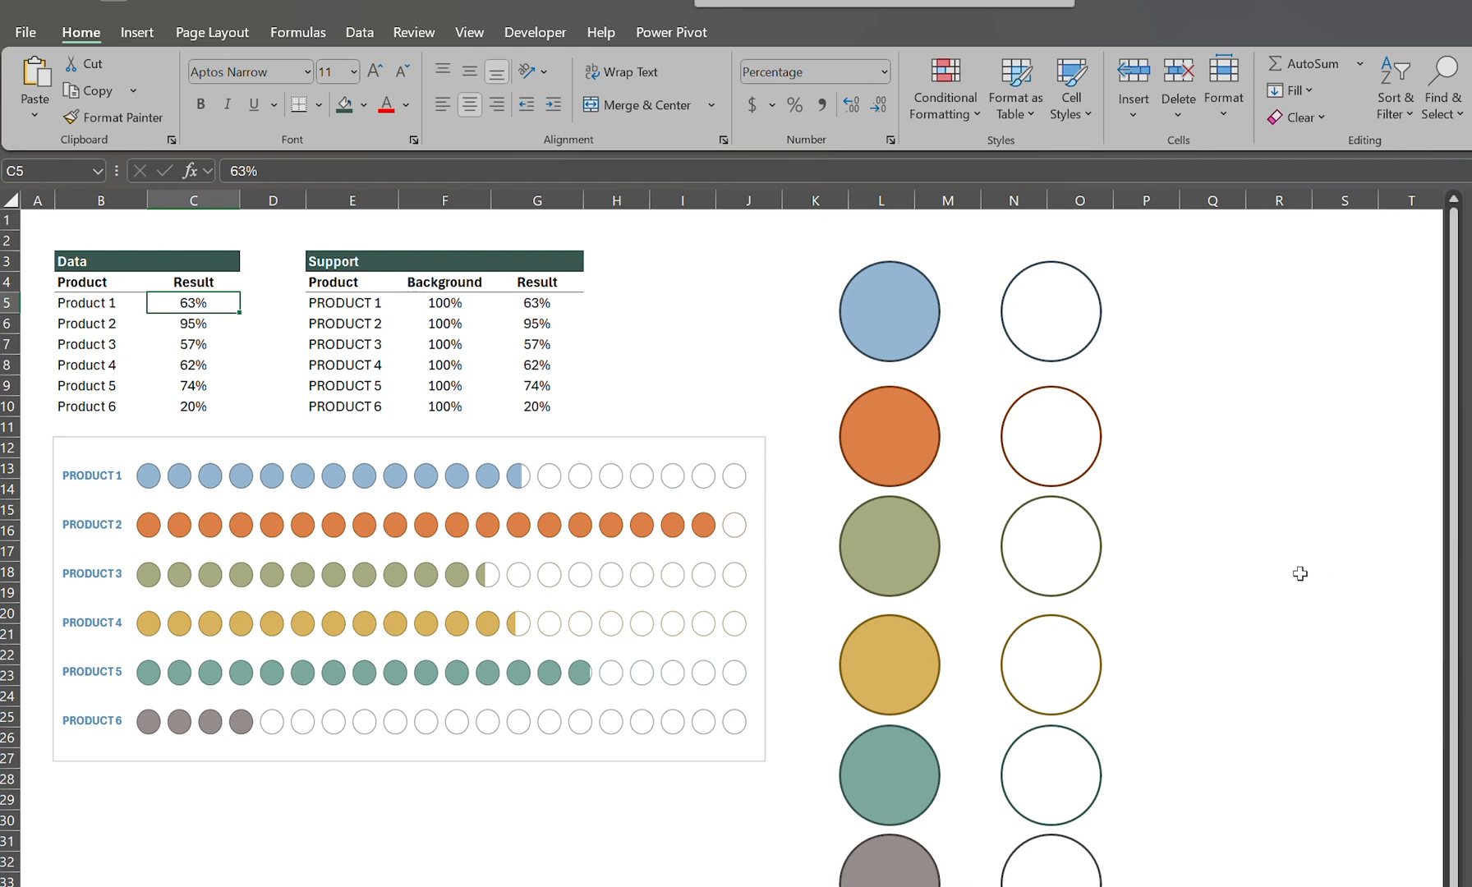
# Step: Change the font color of the chart's product axis labels to gray
pyautogui.click(85, 476)
pyautogui.click(88, 483)
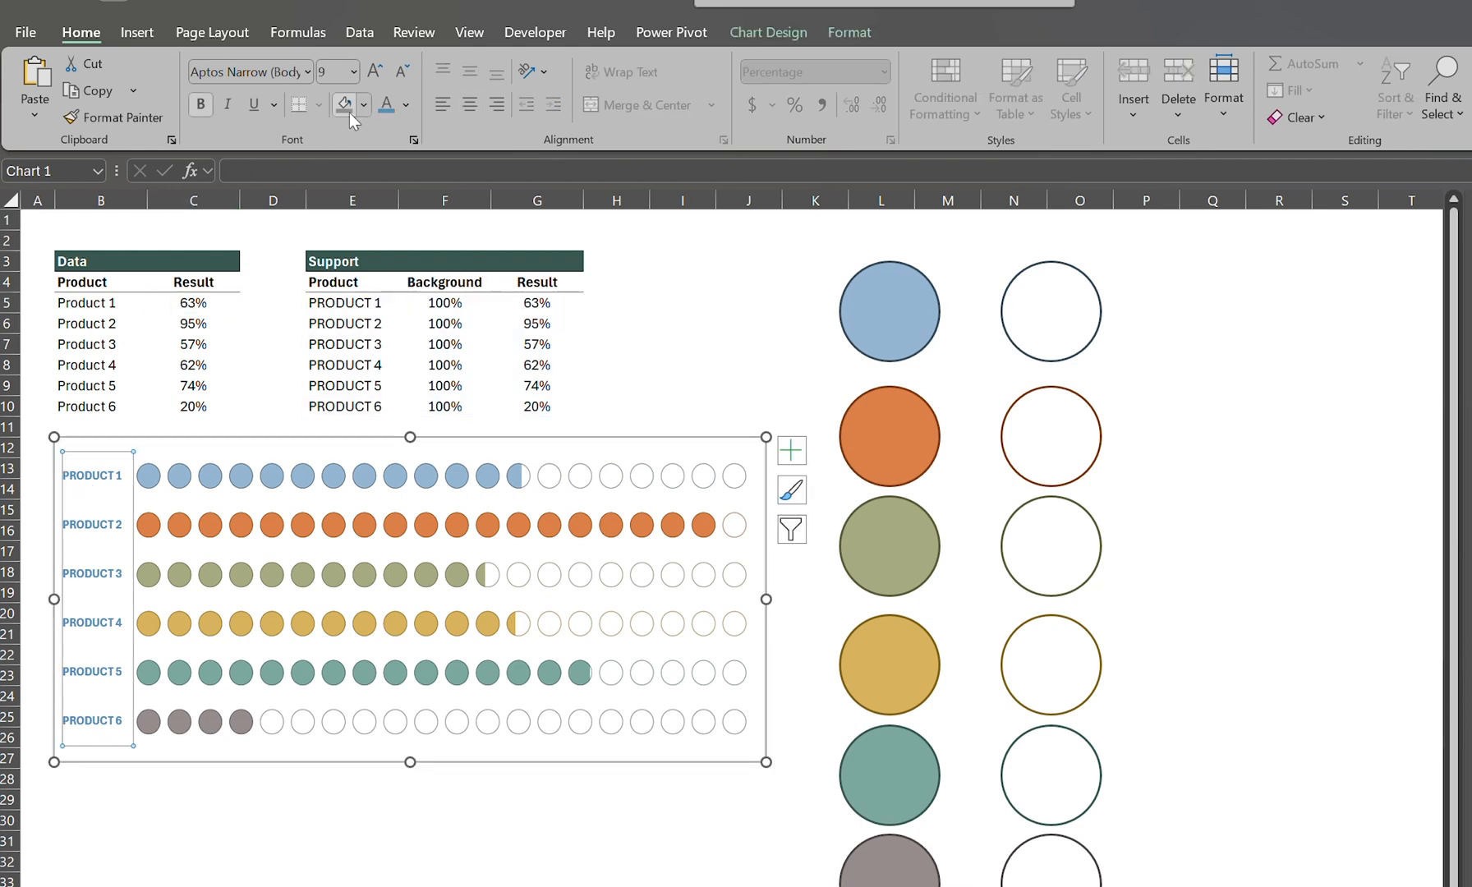
pyautogui.click(408, 101)
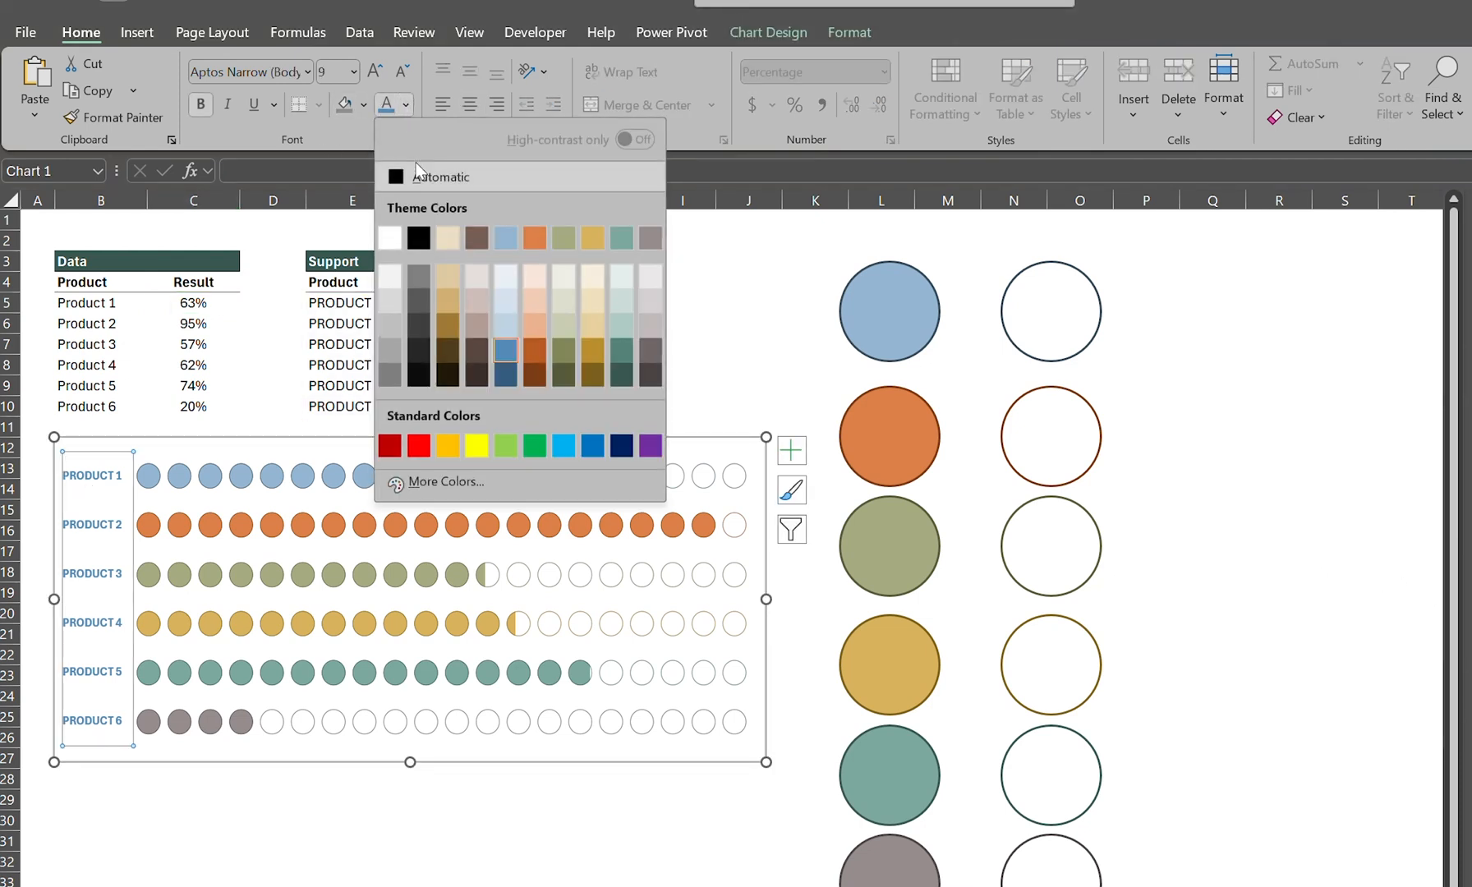
pyautogui.click(415, 281)
pyautogui.click(194, 886)
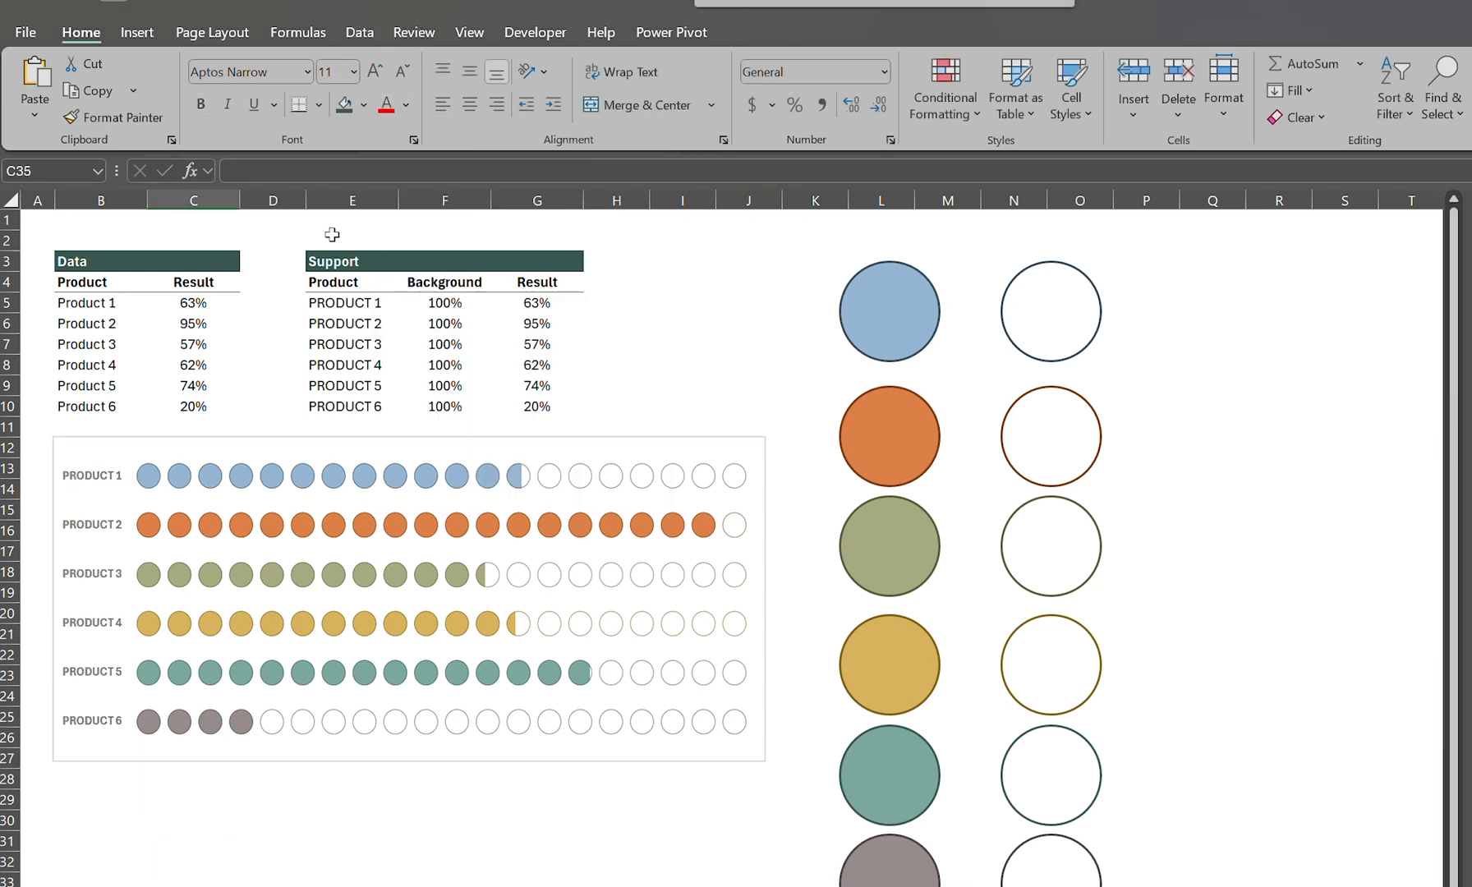
# Step: Set the result of Product 1 in the Data table to 52%
pyautogui.click(213, 297)
pyautogui.write('52')
pyautogui.press('Return')
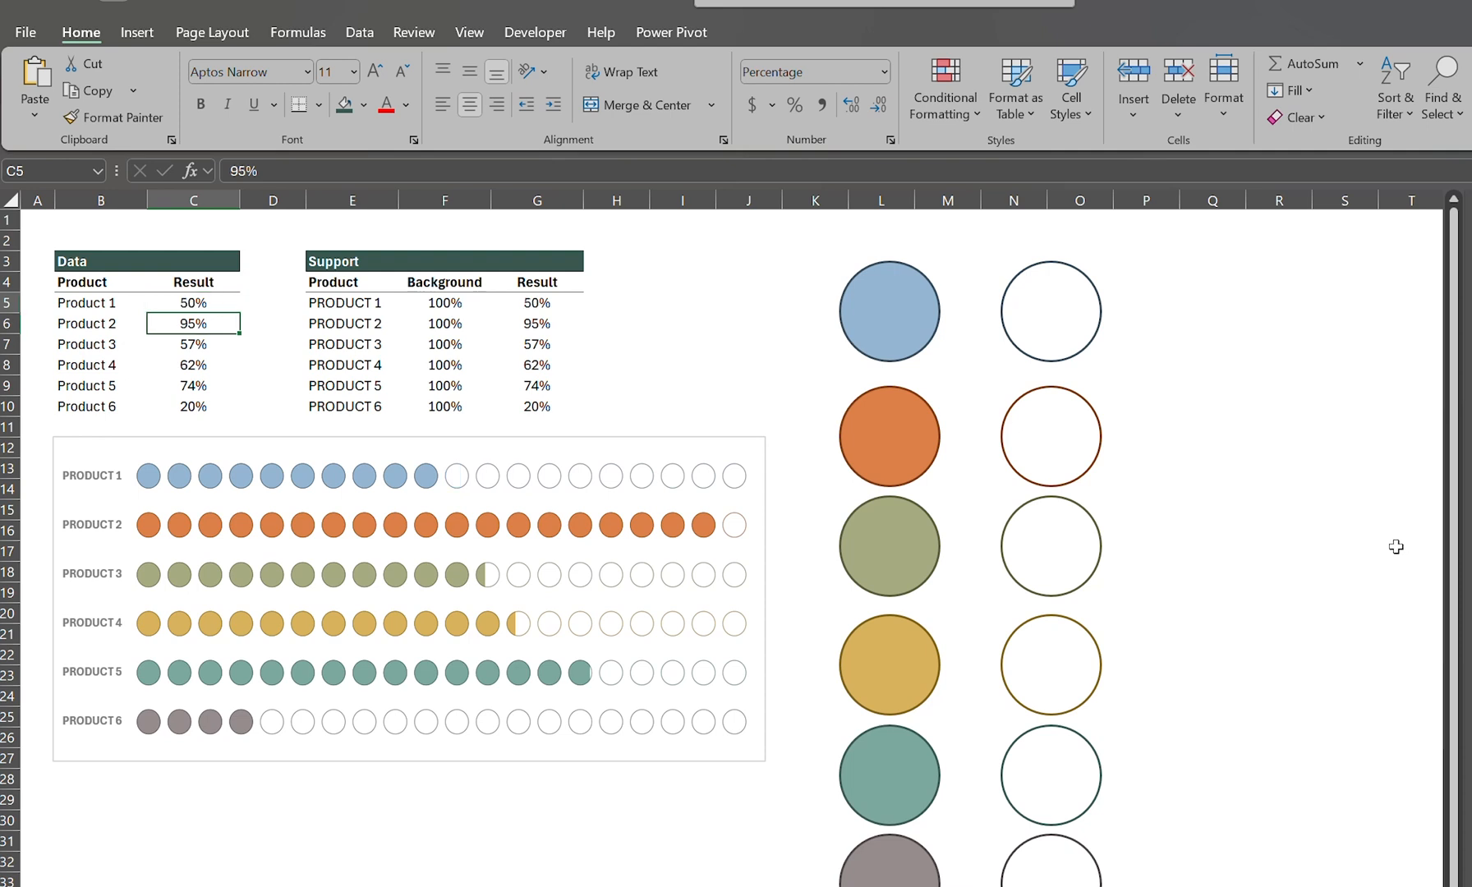
# Step: Test Product 2's result in the Data table with 15% and 35%, and finish with 47%
pyautogui.write('15')
pyautogui.press('Return')
pyautogui.press('Up')
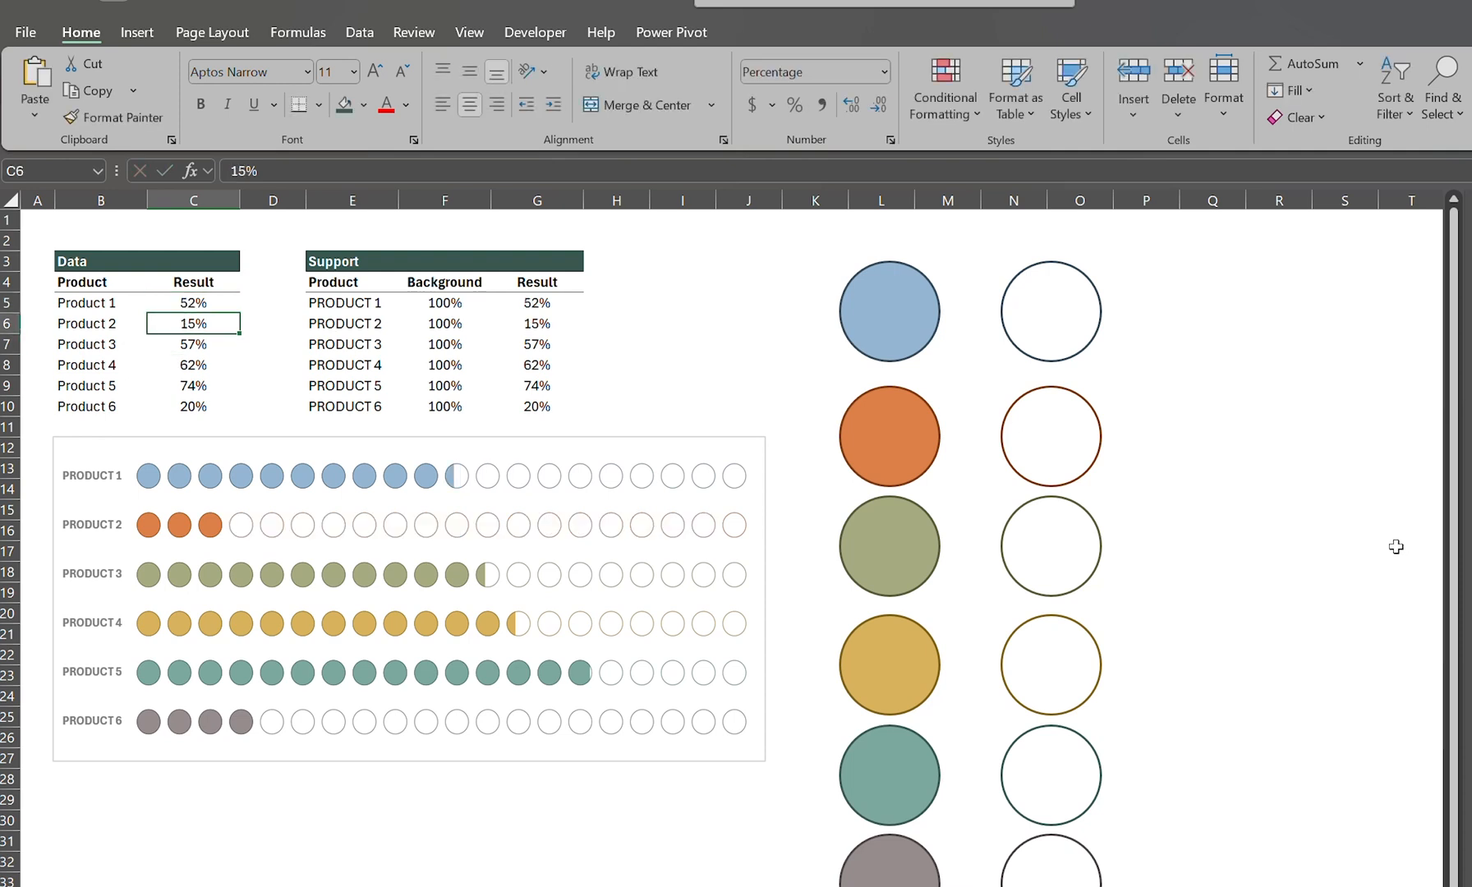
pyautogui.write('35')
pyautogui.press('Return')
pyautogui.press('Up')
pyautogui.write('47')
pyautogui.press('Return')
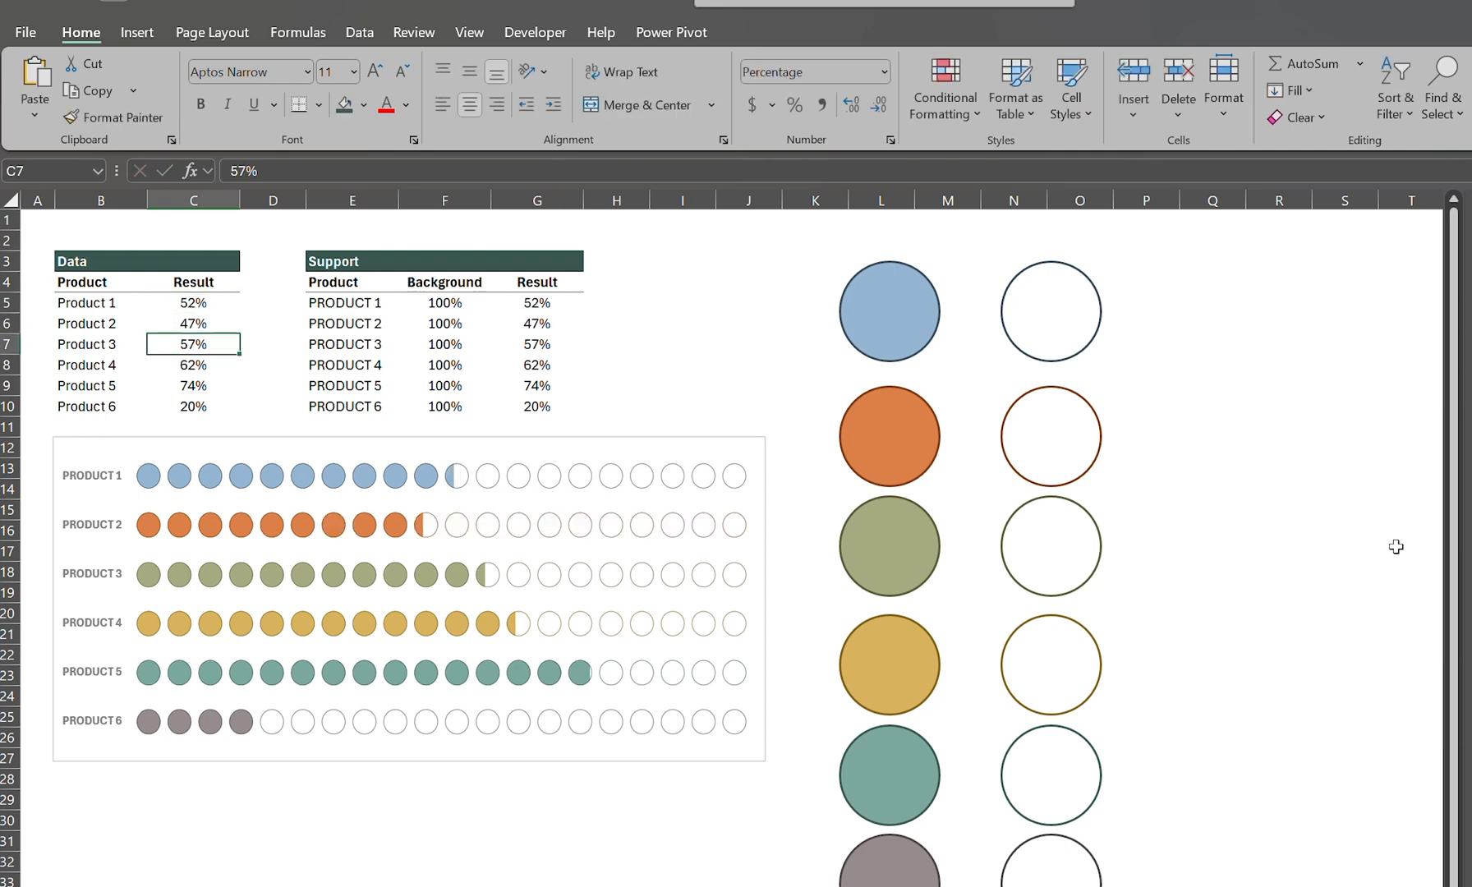
# Step: Test Product 3's result in the Data table with 20%, and finish with 67%
pyautogui.write('20')
pyautogui.press('Return')
pyautogui.press('Up')
pyautogui.write('67')
pyautogui.press('Return')
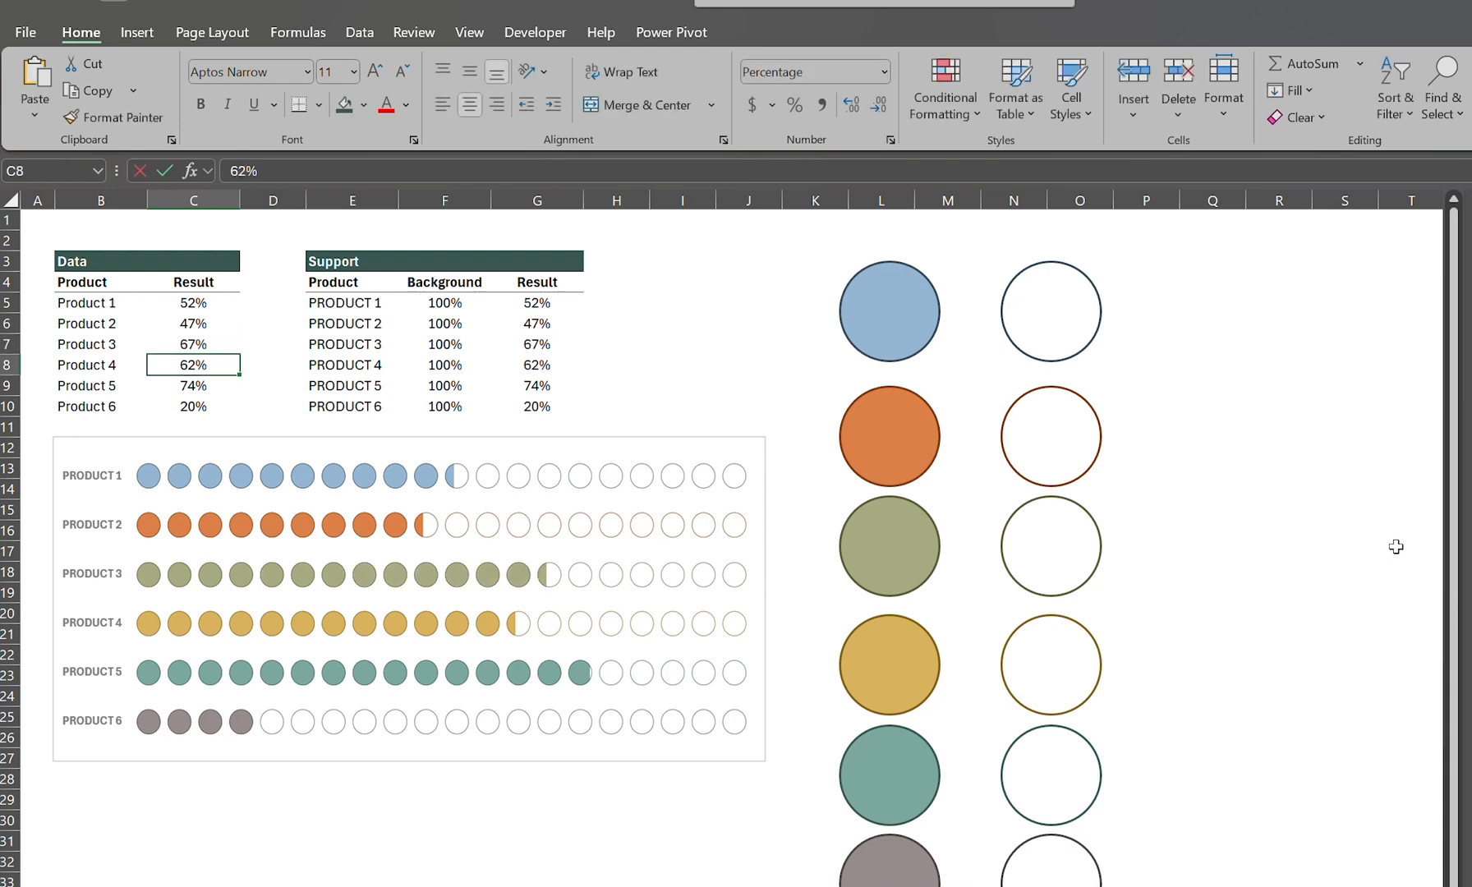
# Step: Test Product 4's result in the Data table with 100%, and finish with 93%
pyautogui.write('100')
pyautogui.press('Return')
pyautogui.press('Up')
pyautogui.write('93')
pyautogui.press('Return')
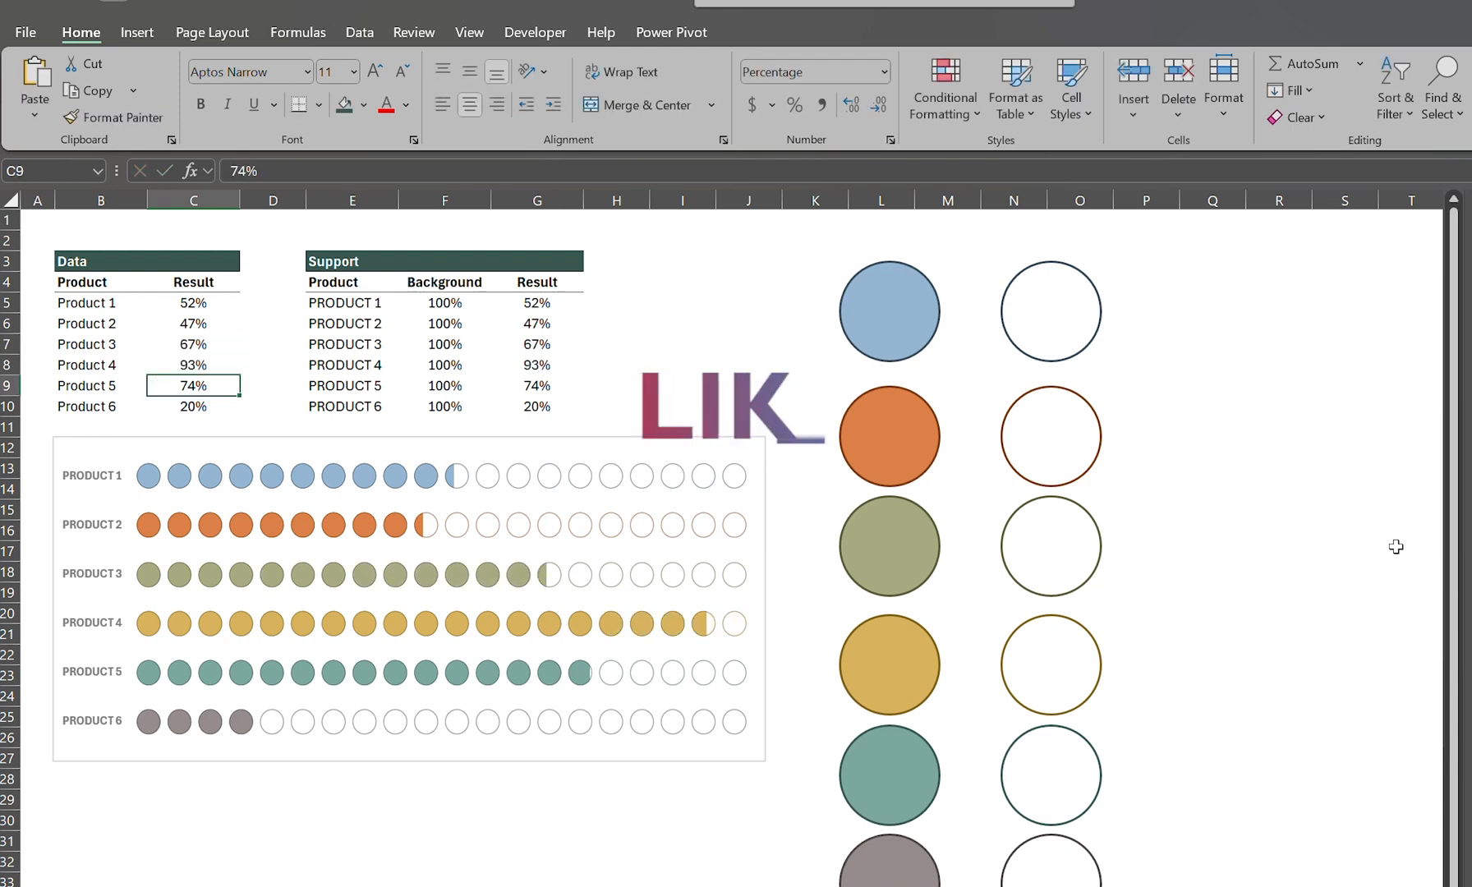
# Step: Test Product 5's result in the Data table with 30% and 71%, and finish with 84%
pyautogui.write('30')
pyautogui.press('Return')
pyautogui.press('Up')
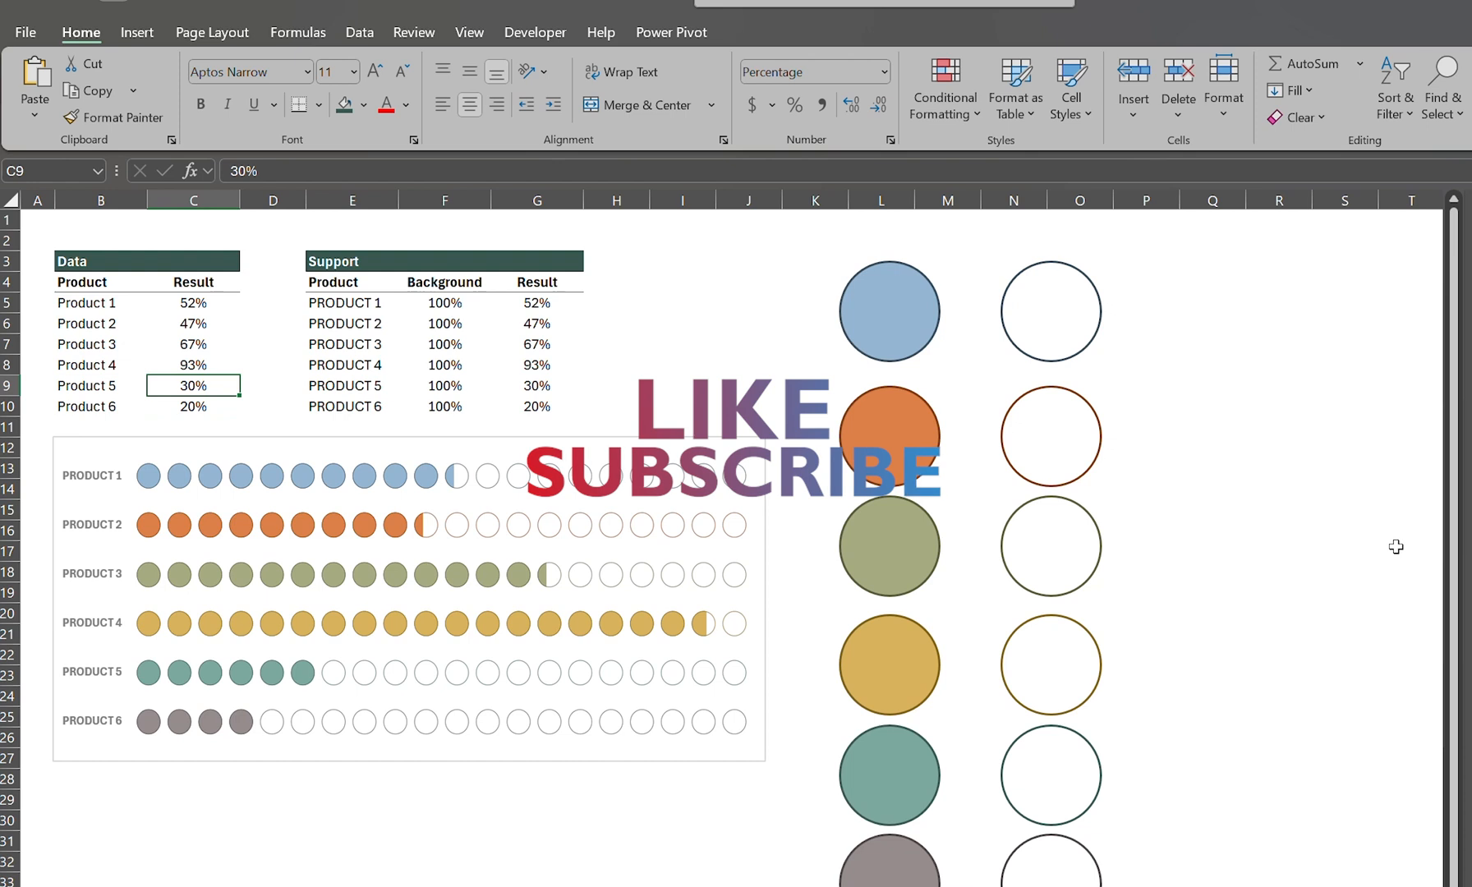
pyautogui.write('71')
pyautogui.press('Return')
pyautogui.press('Up')
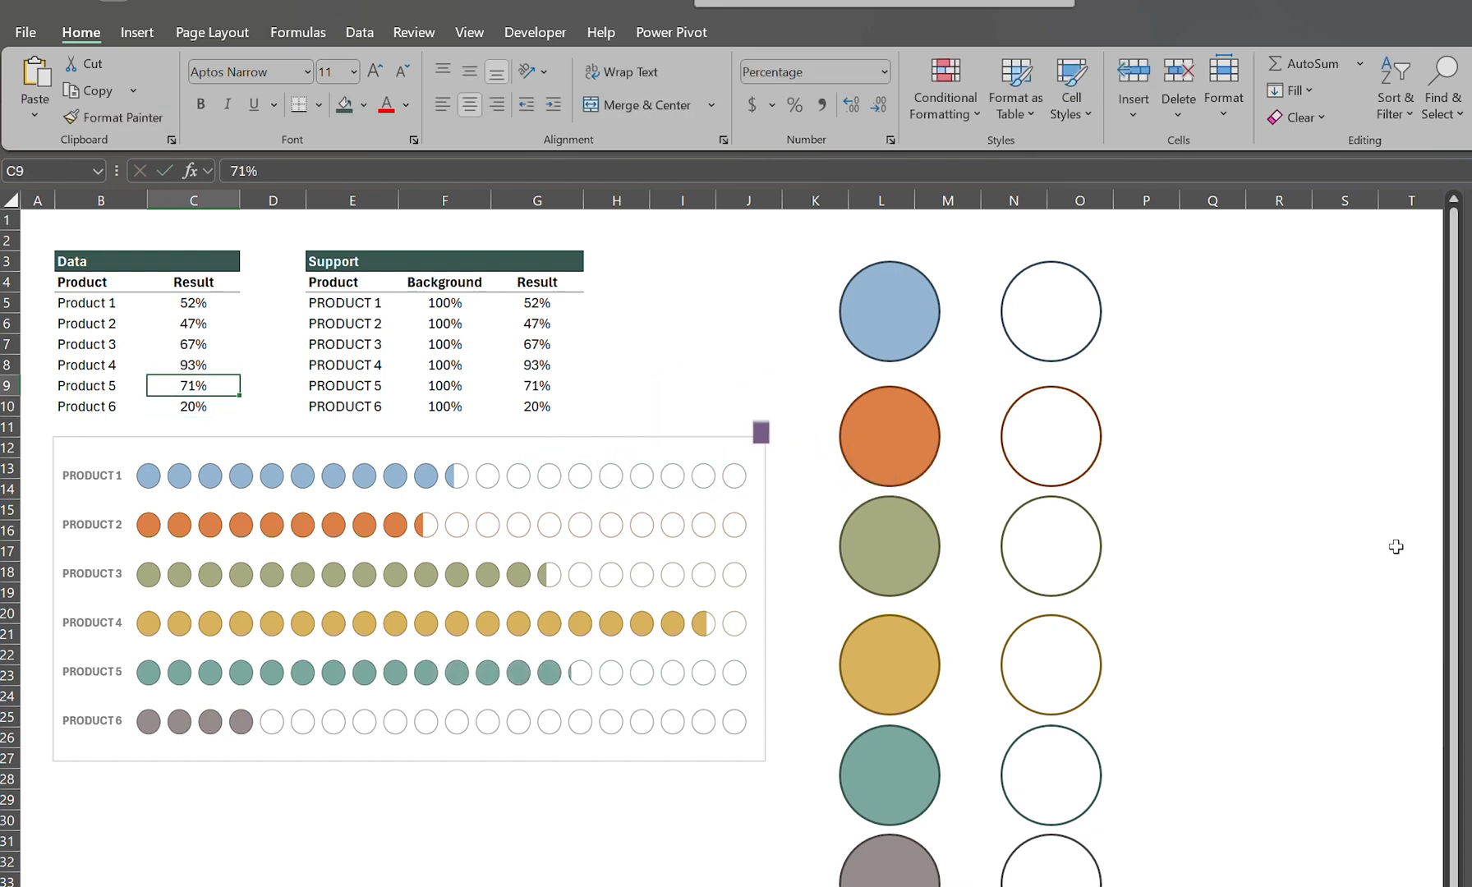
pyautogui.write('84')
pyautogui.press('Return')
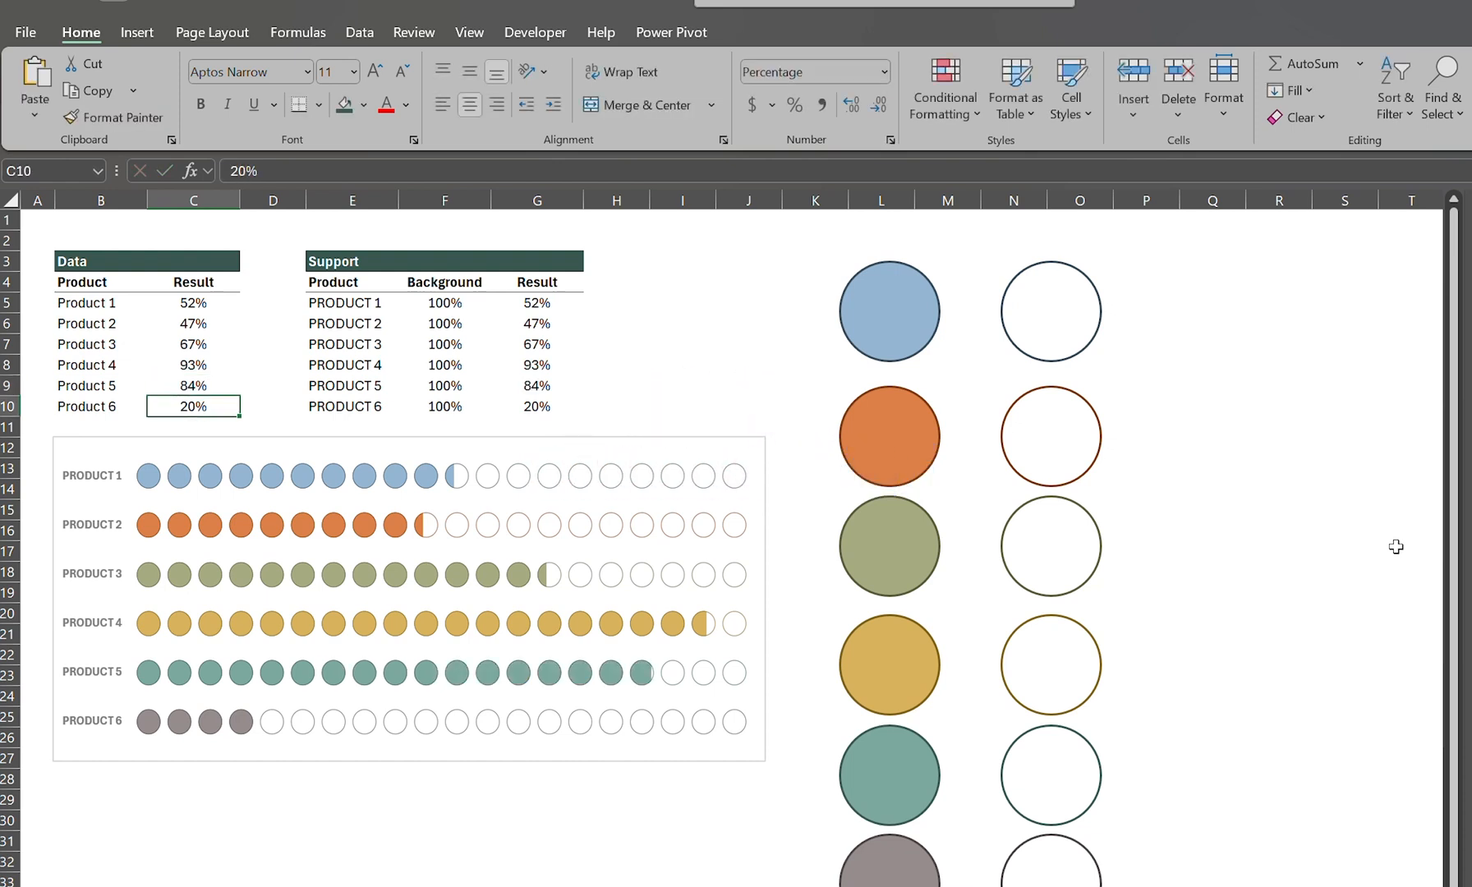
# Step: Test Product 6's result in the Data table with 27% and 36%, and finish with 53%
pyautogui.write('27')
pyautogui.press('Return')
pyautogui.press('Up')
pyautogui.write('36')
pyautogui.press('Return')
pyautogui.press('Up')
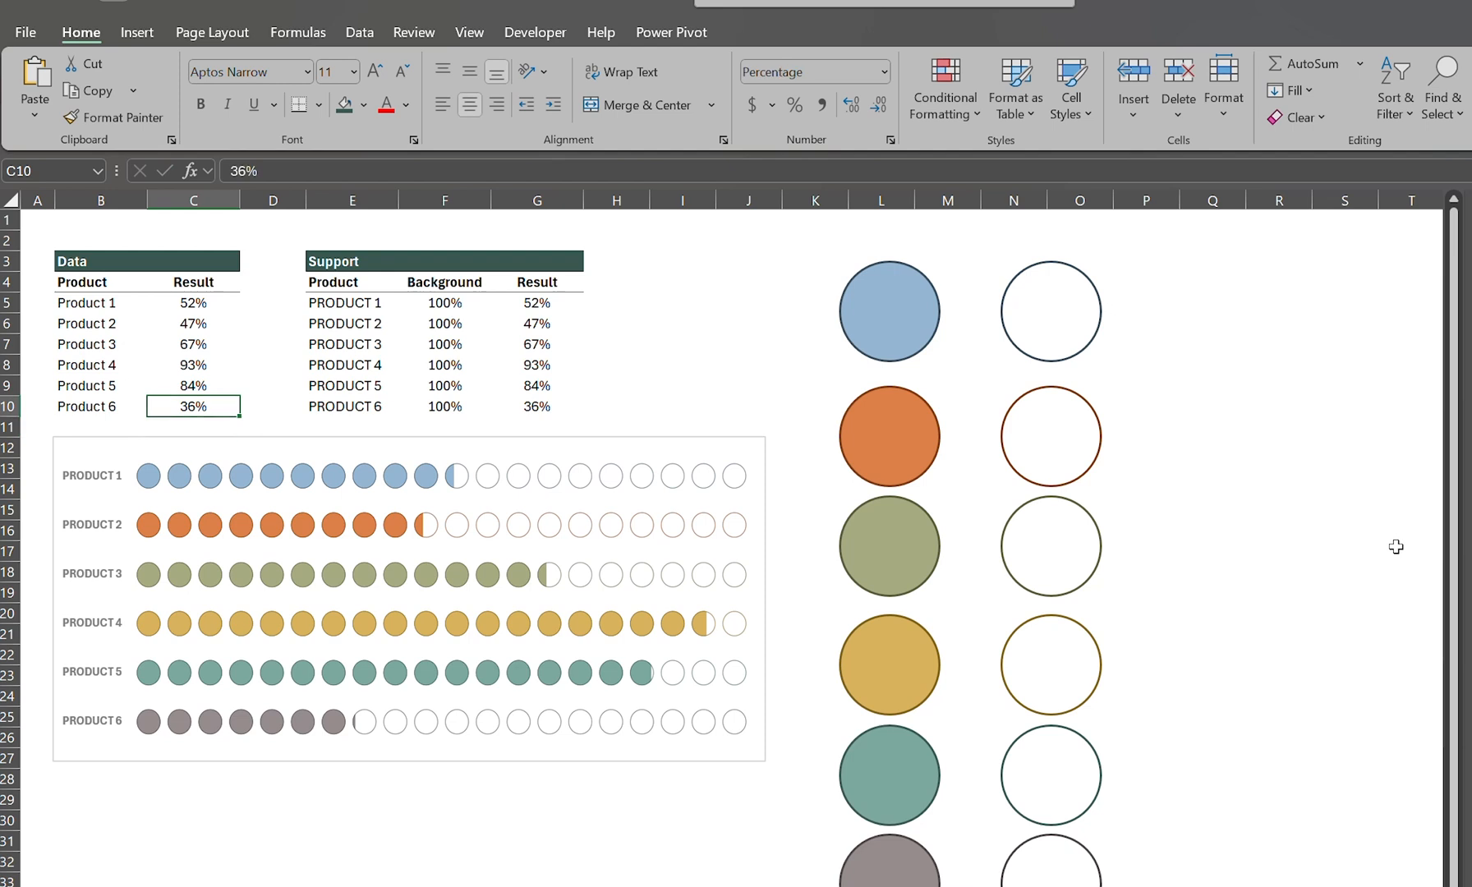
pyautogui.write('53')
pyautogui.press('Return')
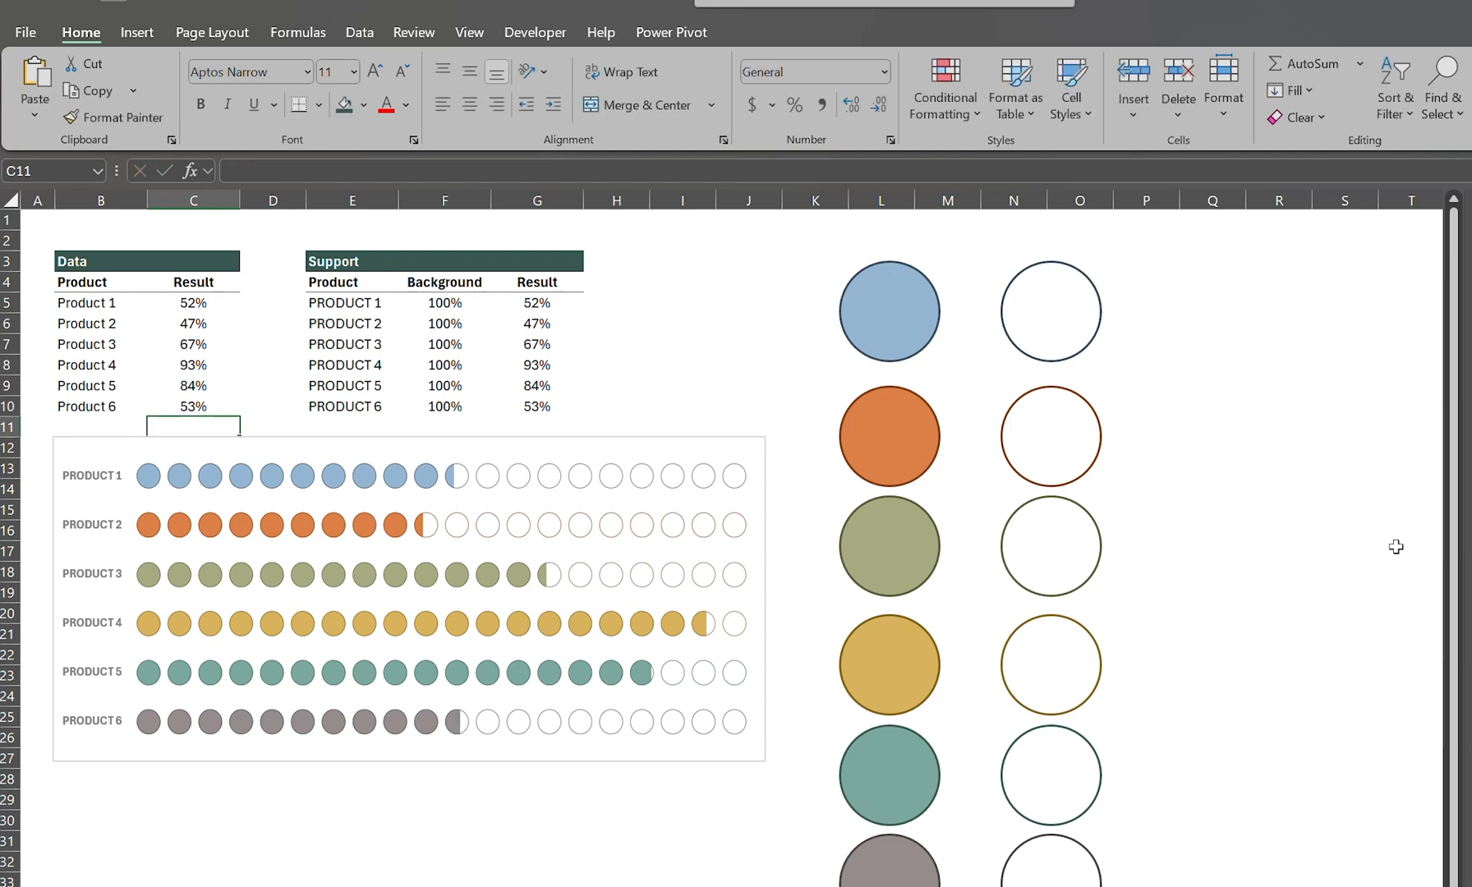